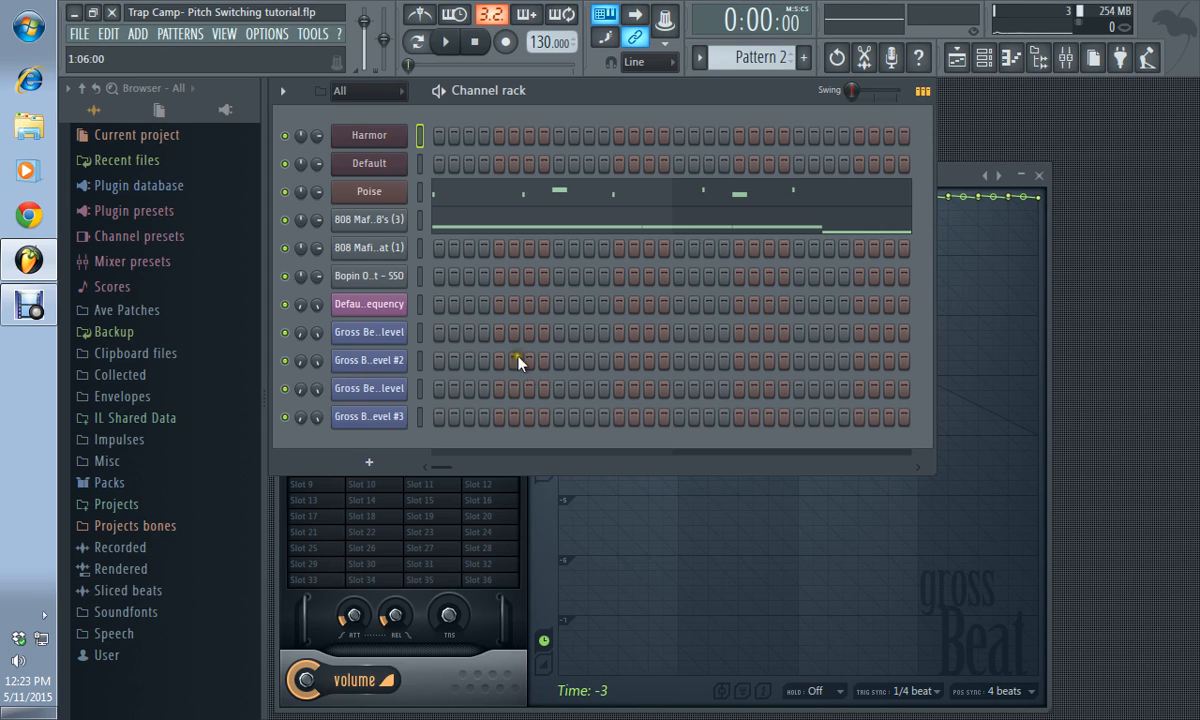
Mute the Poise channel, both 808 channels and the Bopin channel, play the project without them, and stop playback.
left_click(284, 191)
left_click_drag(285, 193, 287, 287)
left_click(447, 44)
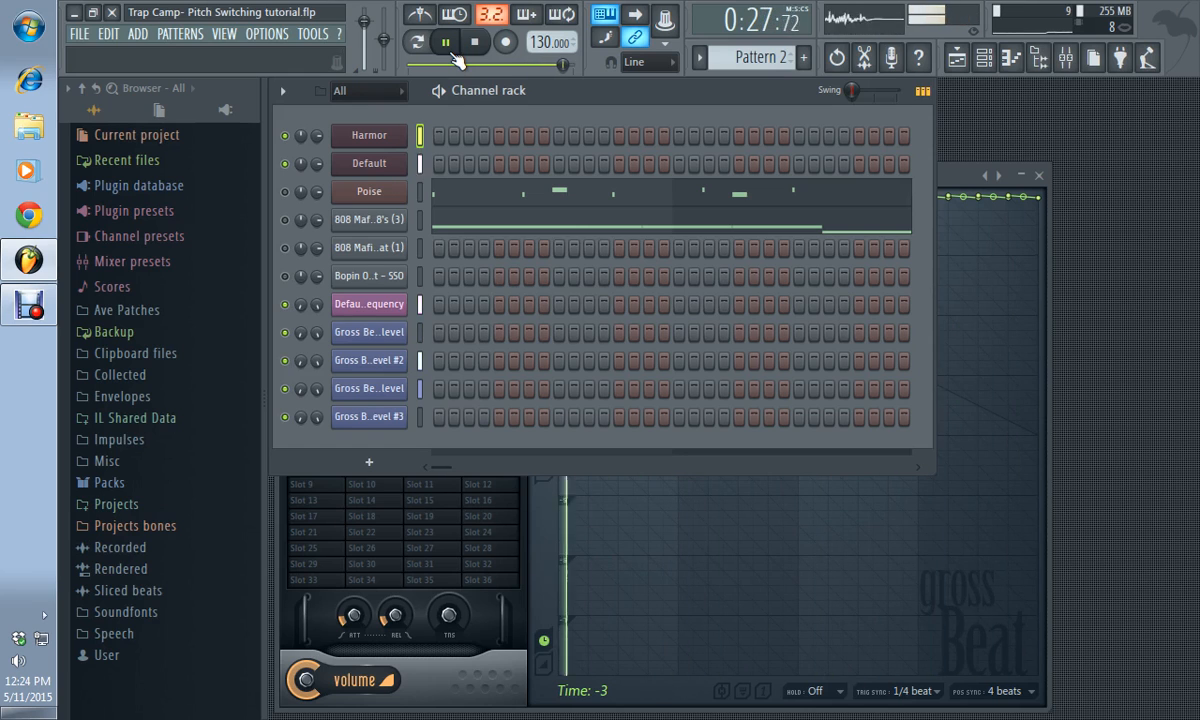
key("space")
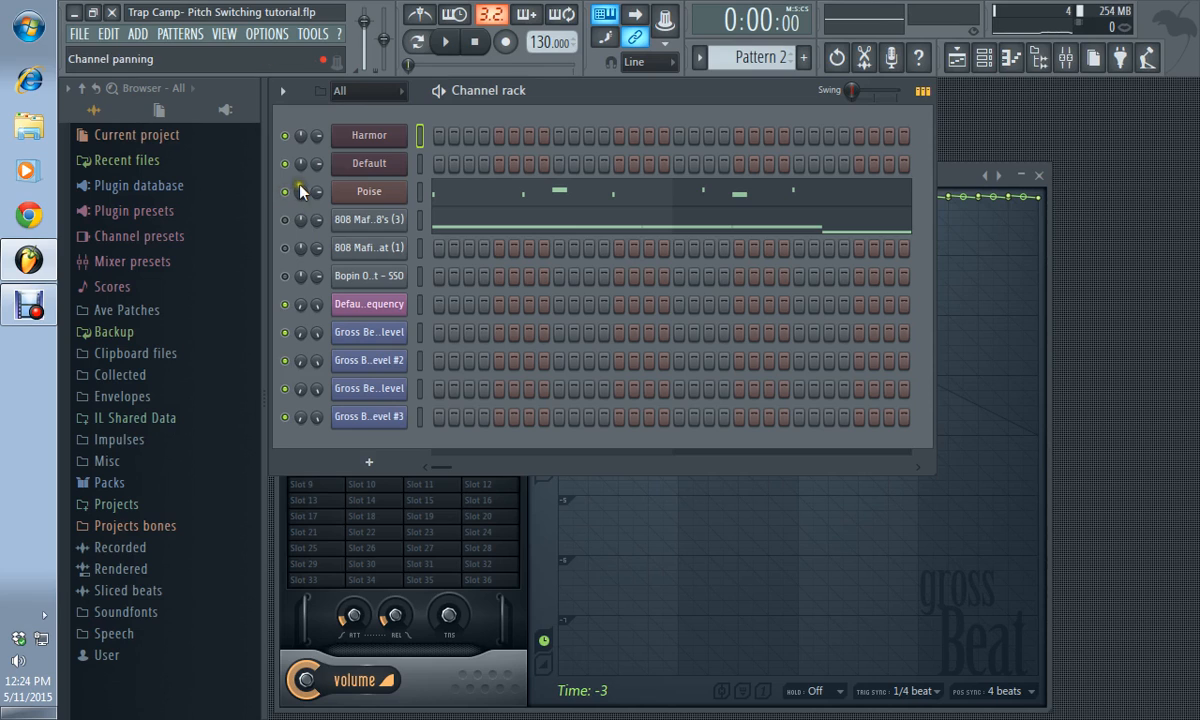
Play the project with the Poise channel unmuted, briefly unmute and re-mute the first 808 channel below it, and stop playback.
left_click(449, 45)
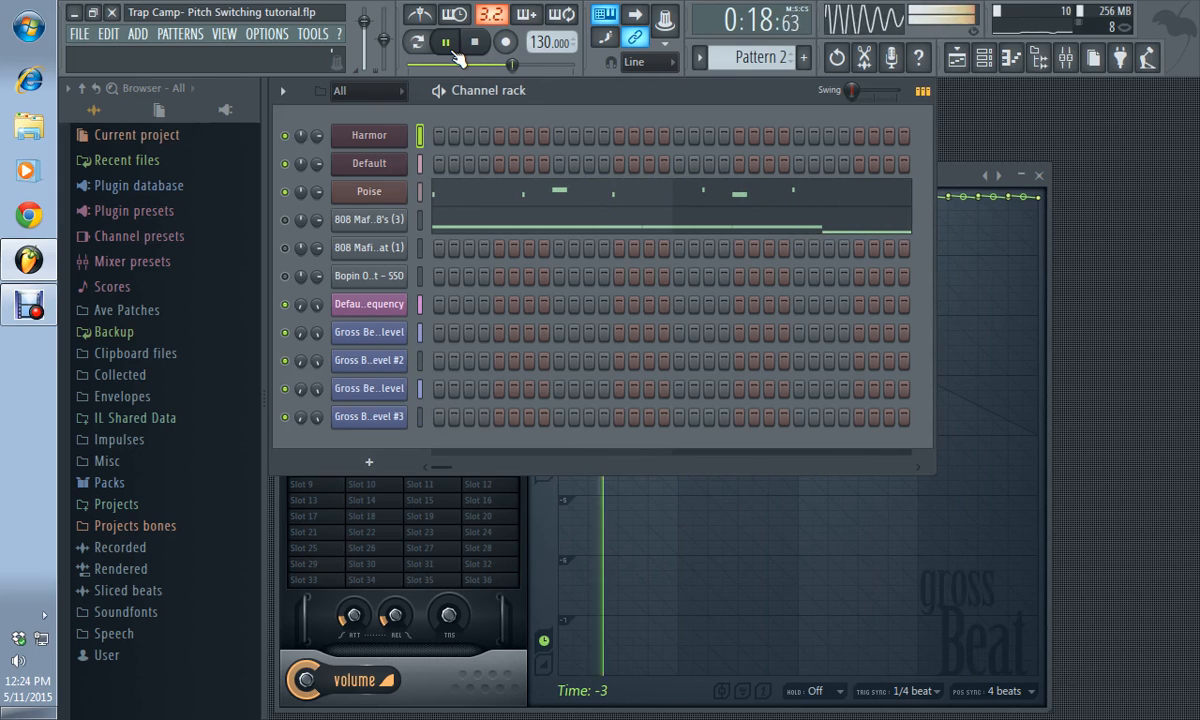
left_click(284, 220)
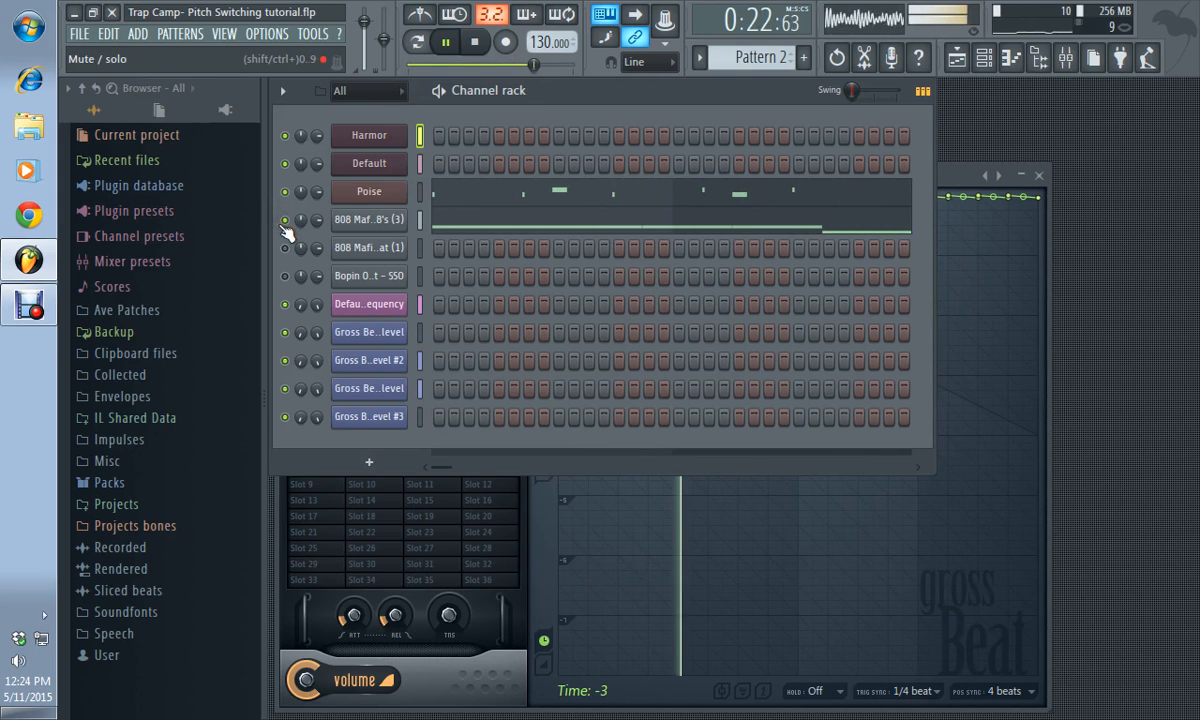
left_click(284, 222)
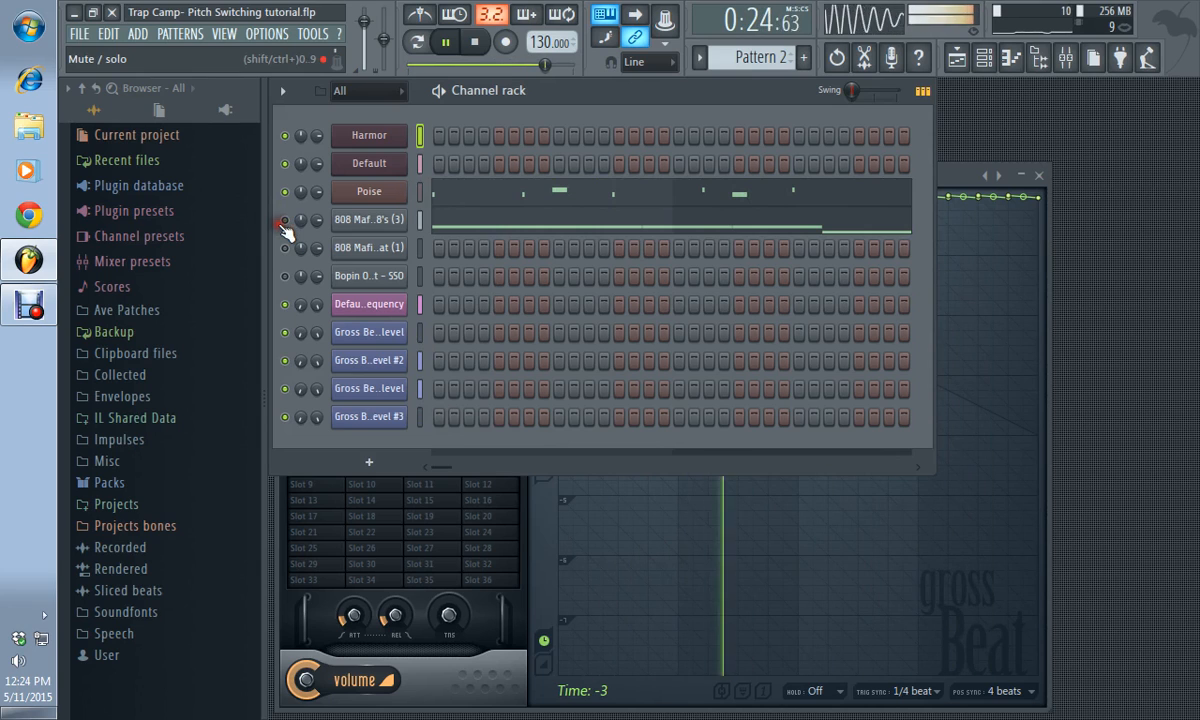
left_click(475, 48)
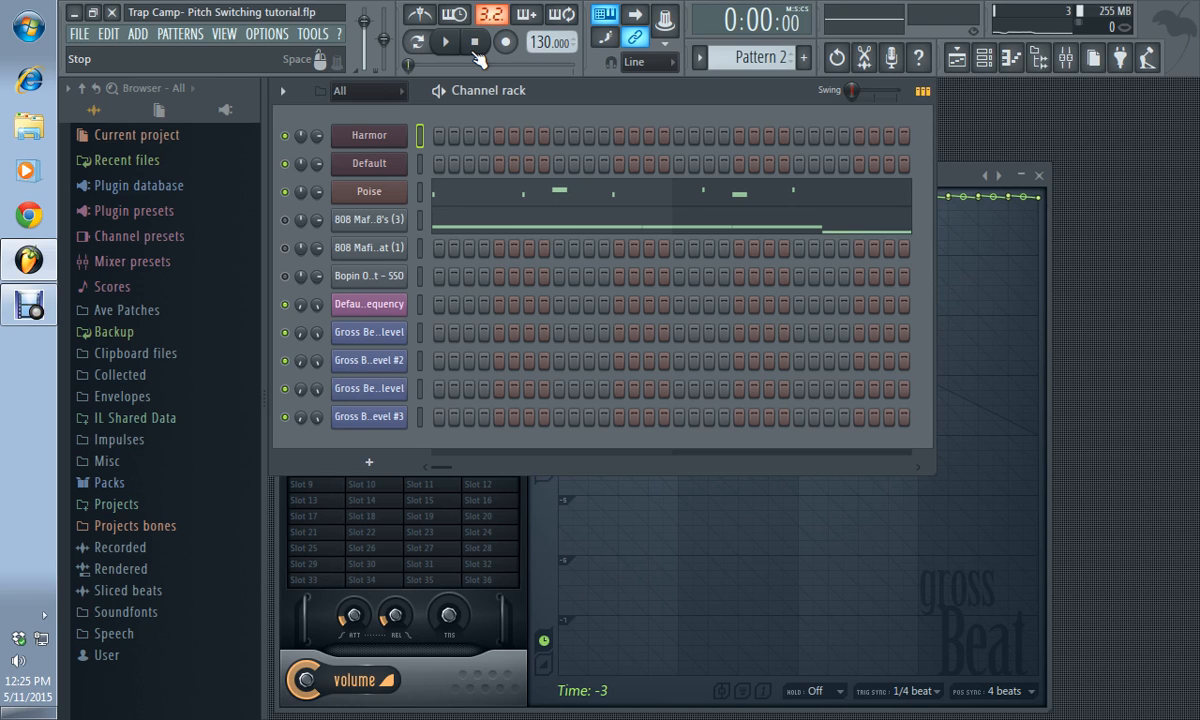
Show the mixer and inspect how the pluck sound and rise bass tracks route into the gross beat track.
left_click(960, 184)
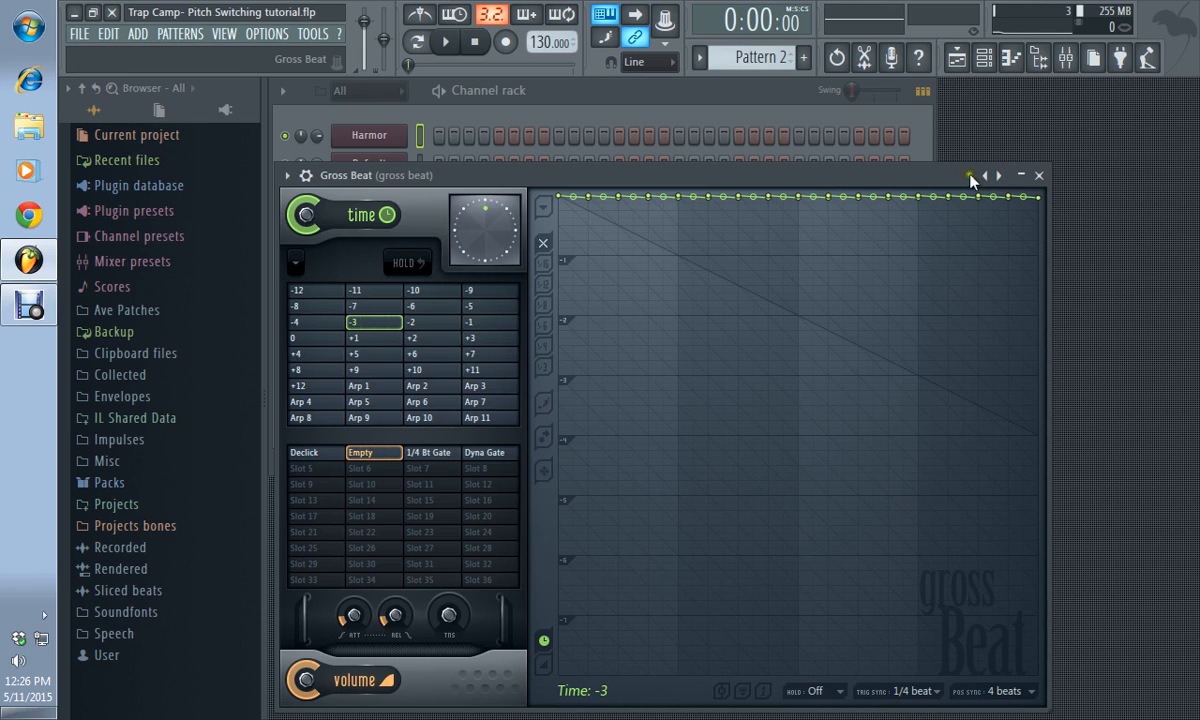
left_click(752, 106)
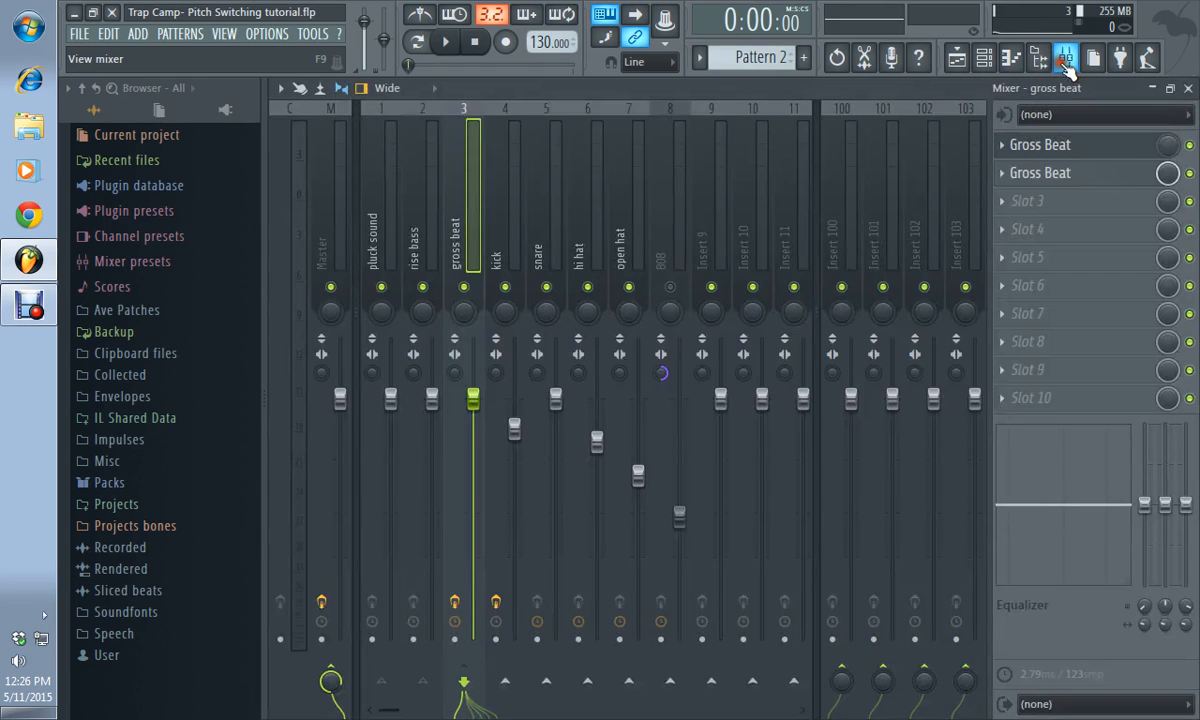
left_click(1066, 58)
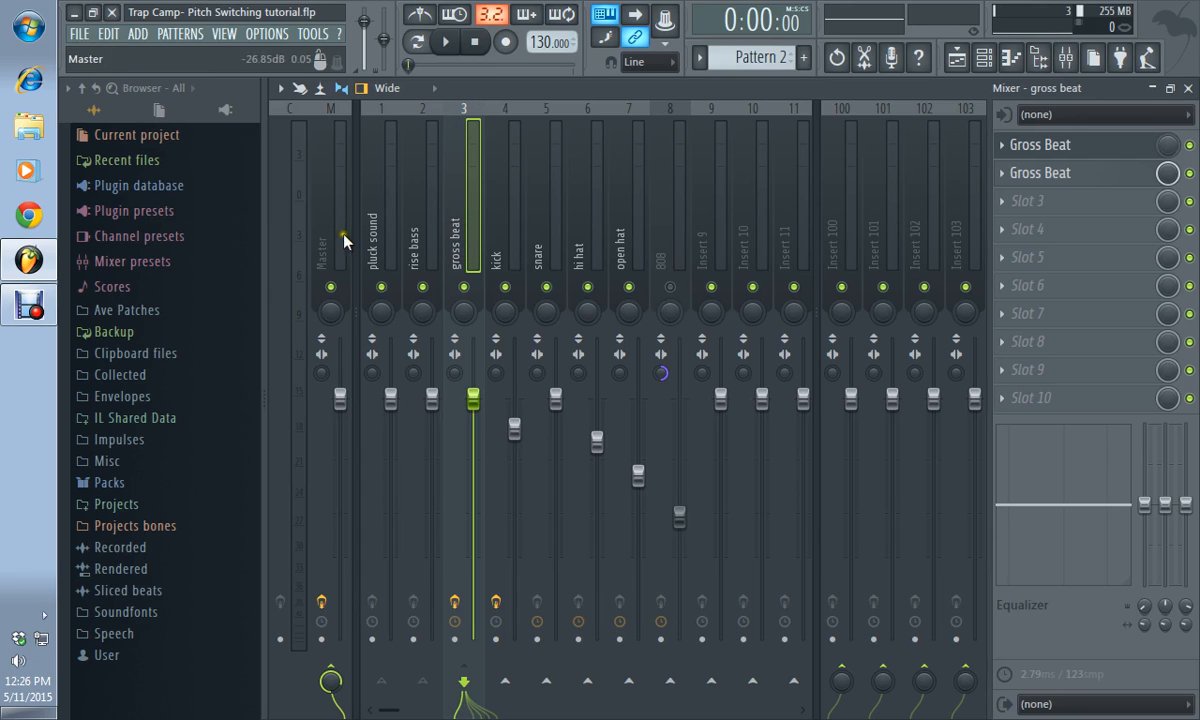
left_click(373, 212)
left_click(418, 208)
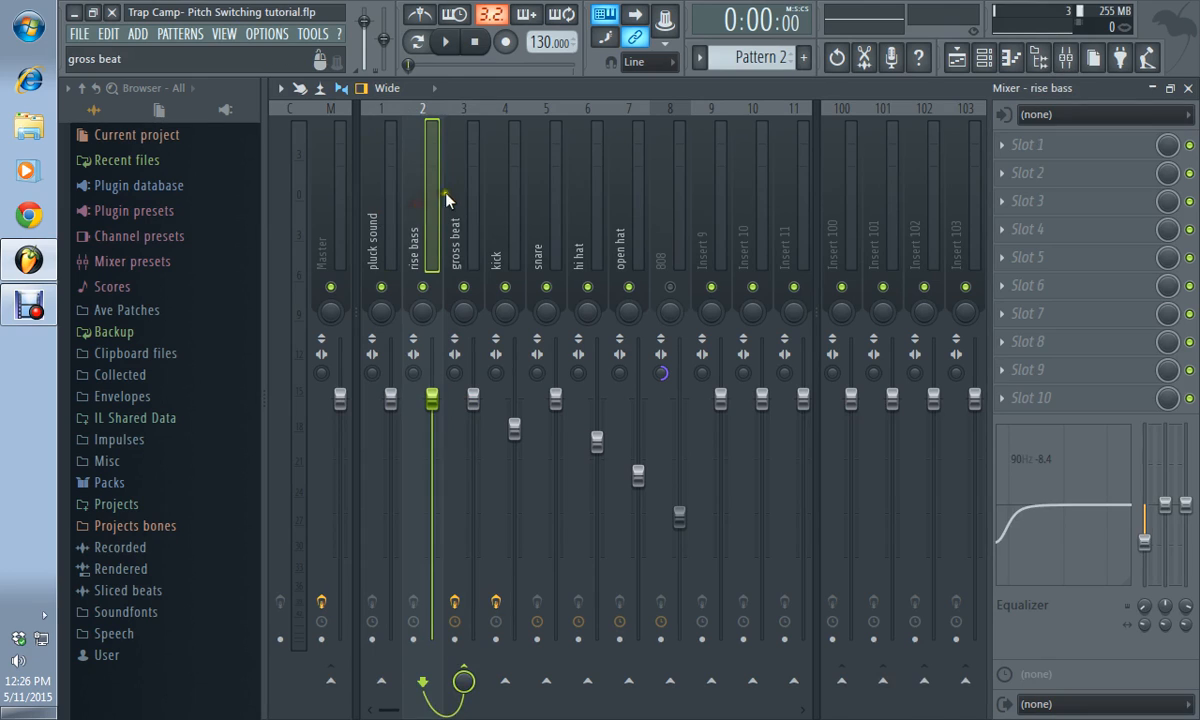
left_click(447, 198)
left_click(375, 206)
left_click(411, 200)
left_click(459, 203)
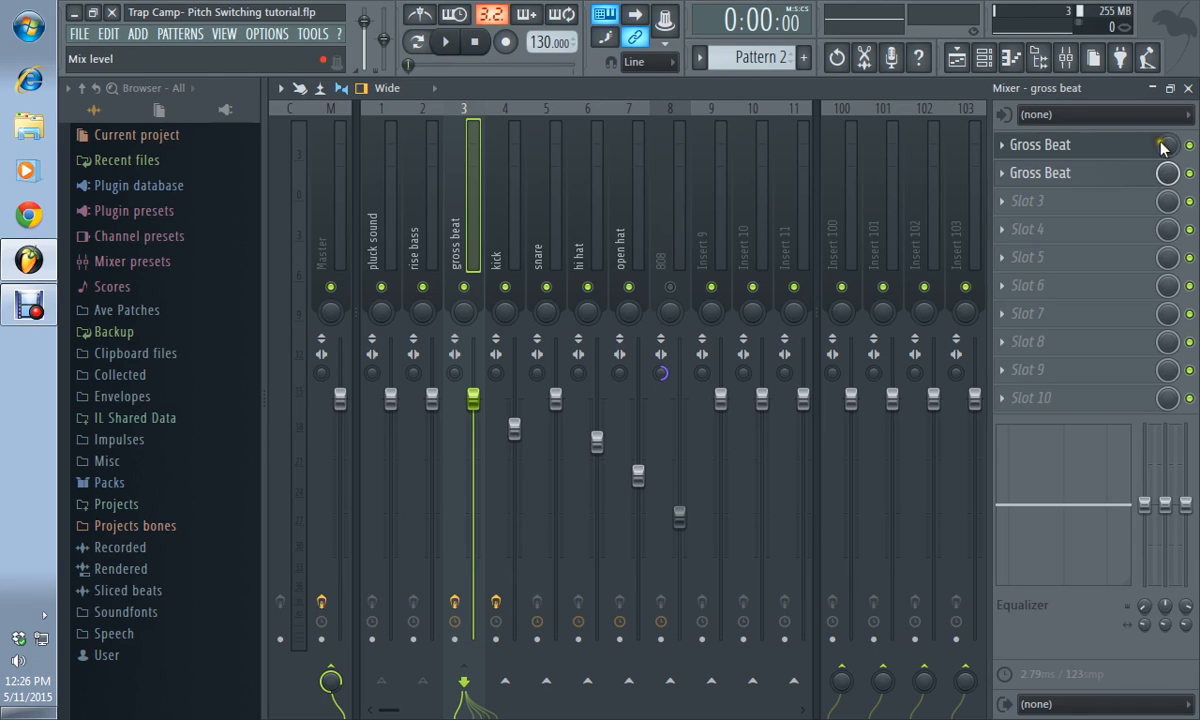
Play the project with the first Gross Beat slot's mix level turned fully up, and stop playback.
left_click(448, 44)
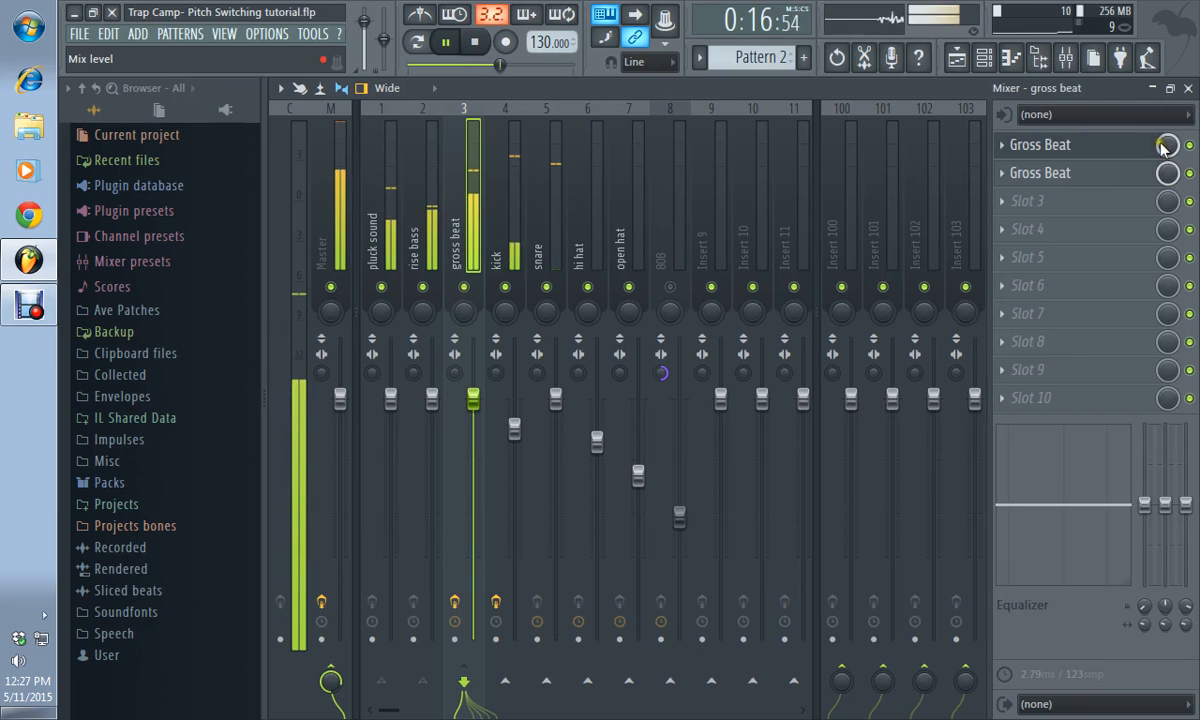
left_click(478, 44)
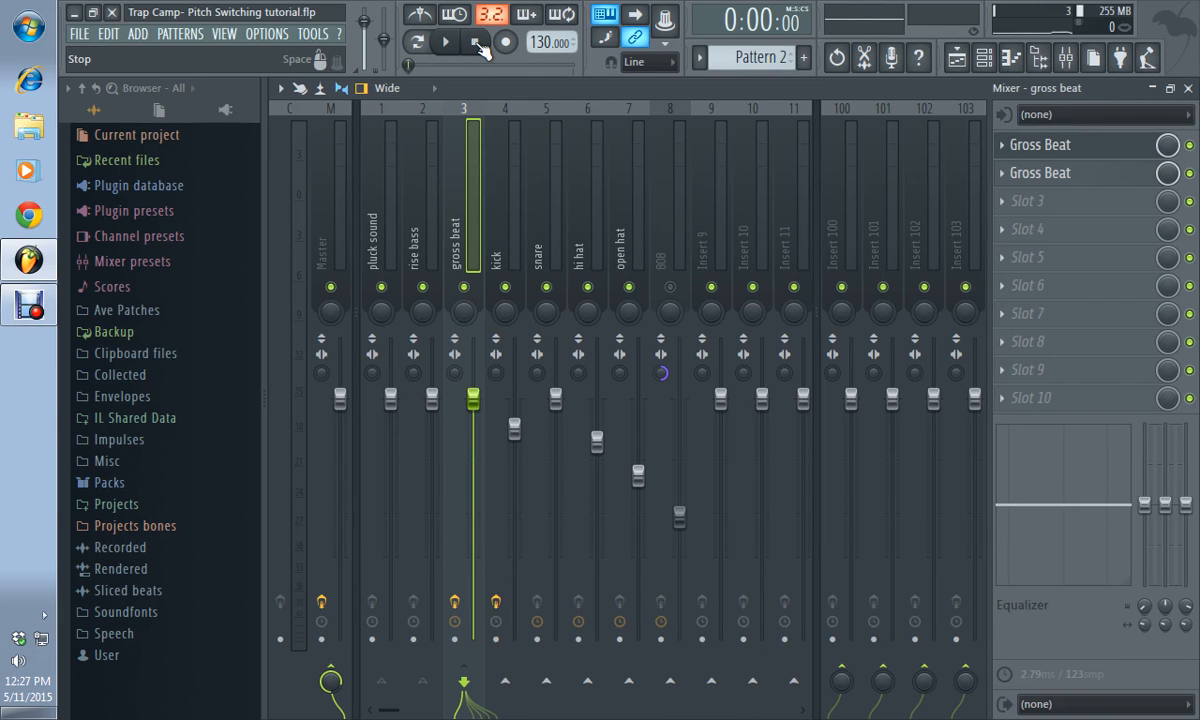
Open the second Gross Beat on the gross beat track and look at its click reduction options.
left_click(1045, 175)
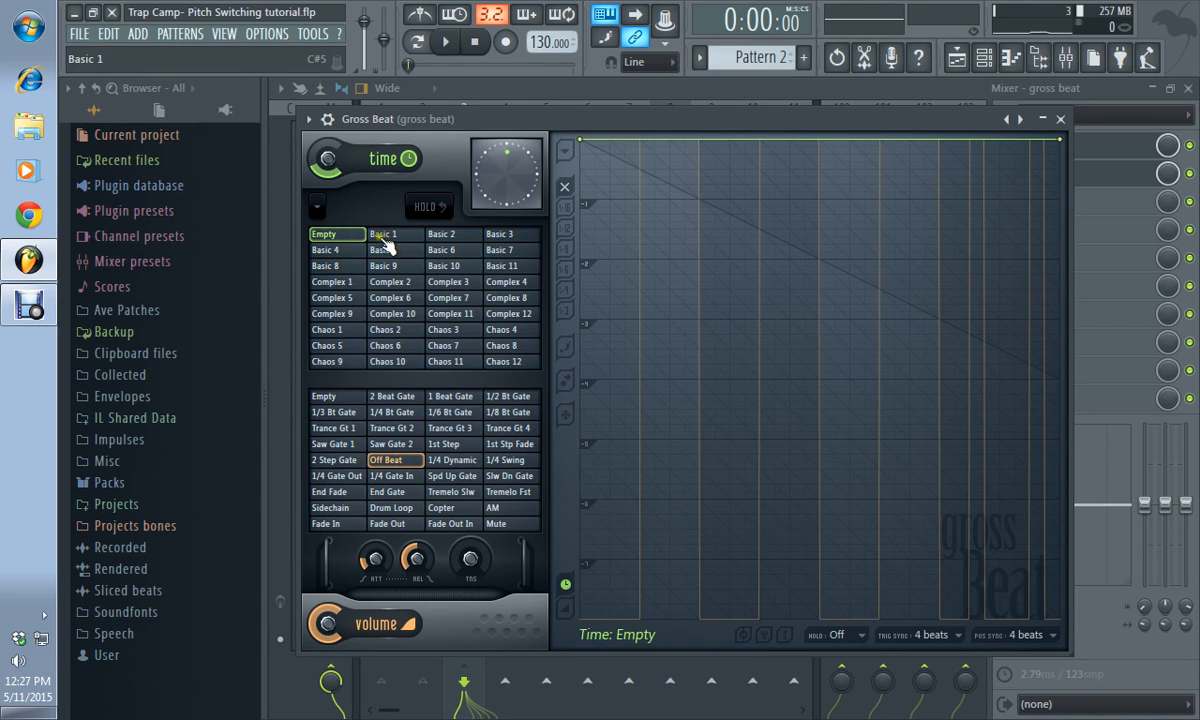
left_click(318, 208)
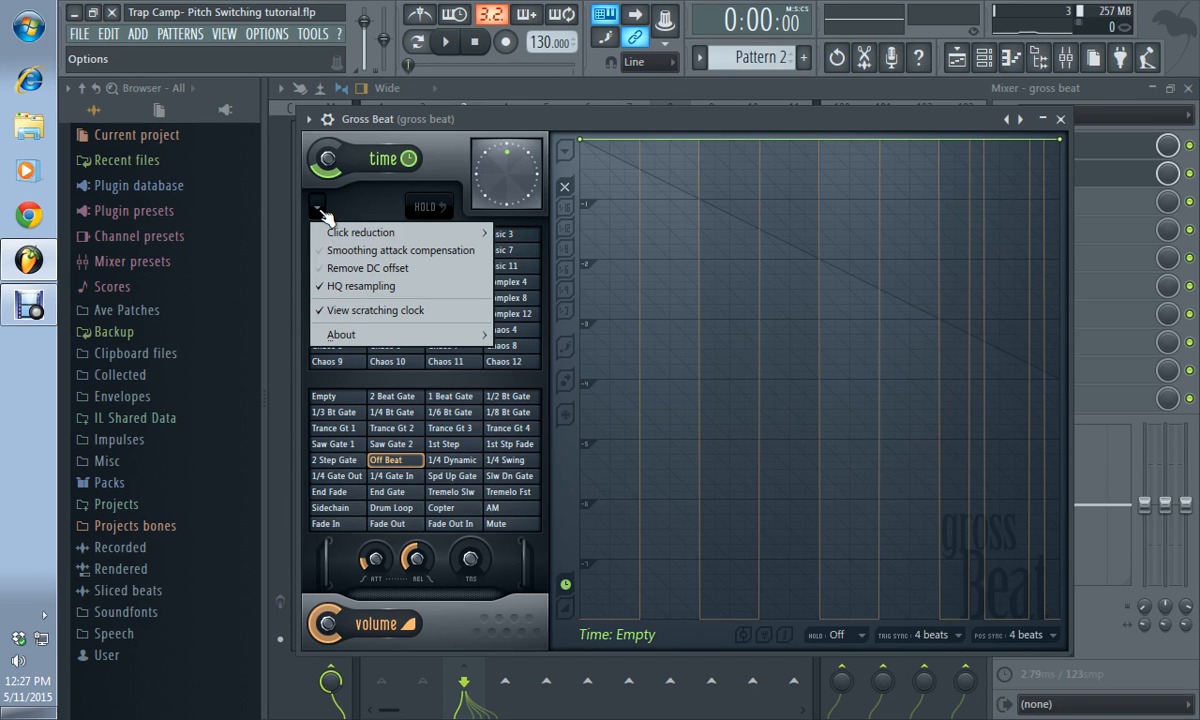
mouse_move(333, 237)
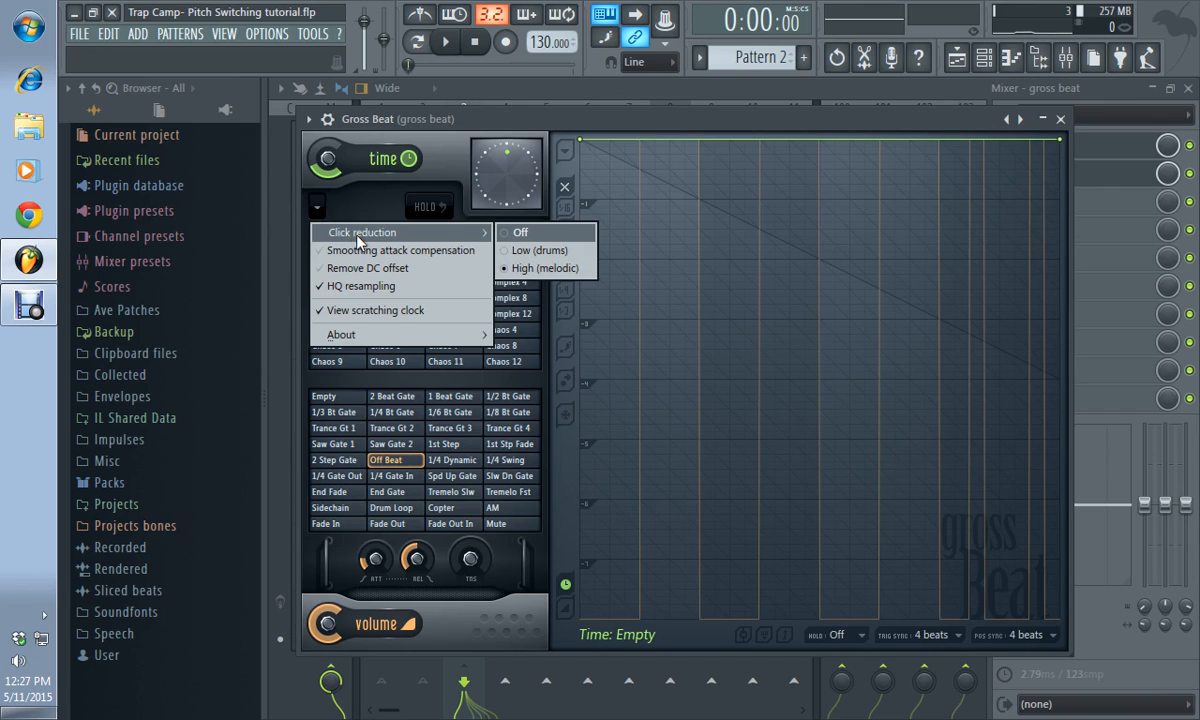
left_click(380, 196)
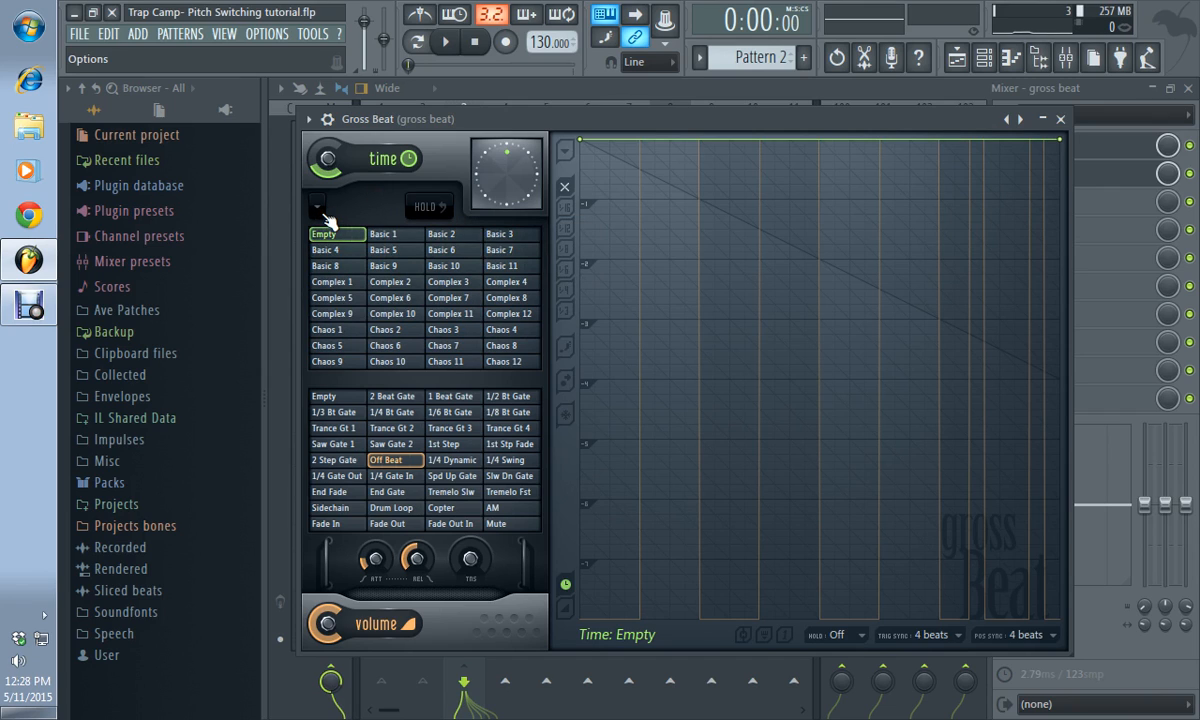
left_click(1018, 172)
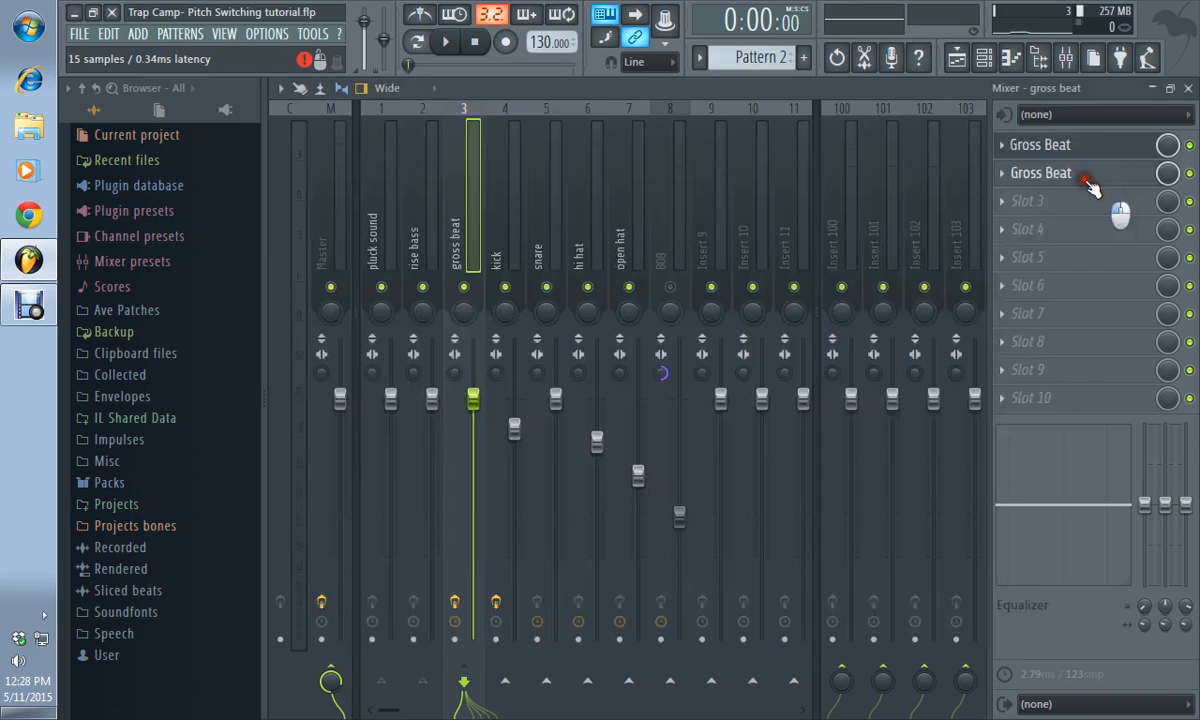
Set click reduction to High (melodic) in the second Gross Beat and close its editor.
left_click(1082, 180)
left_click(316, 206)
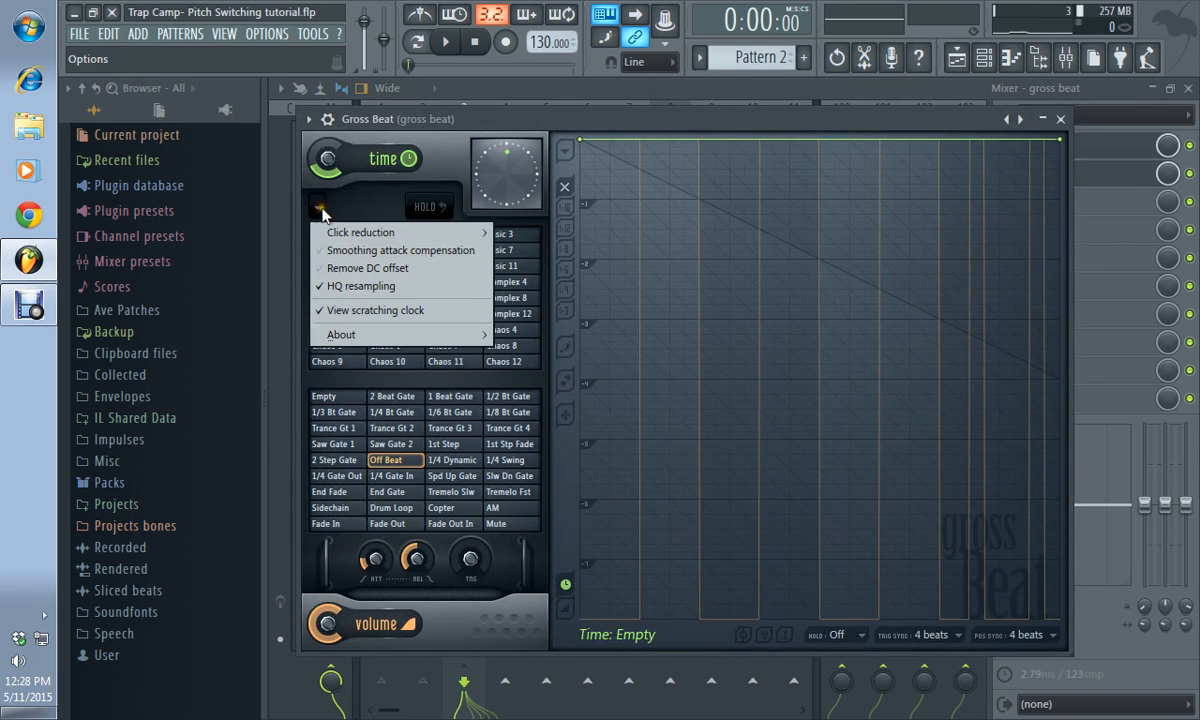
mouse_move(340, 232)
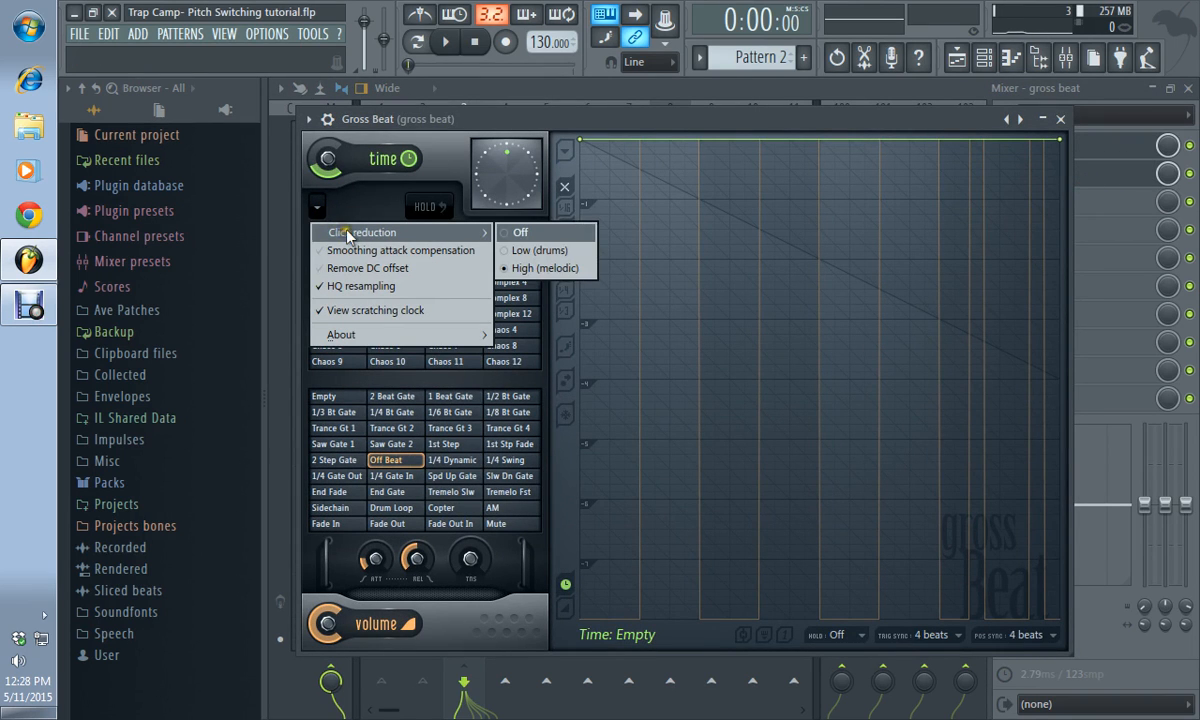
left_click(317, 208)
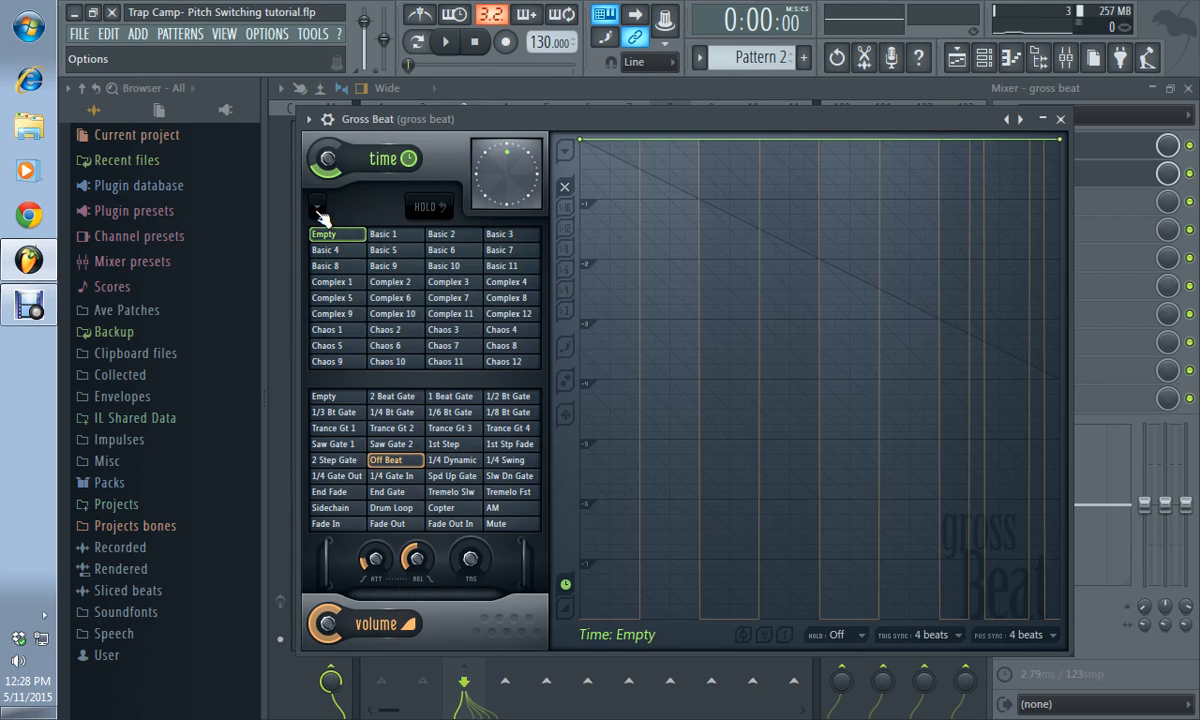
left_click(318, 207)
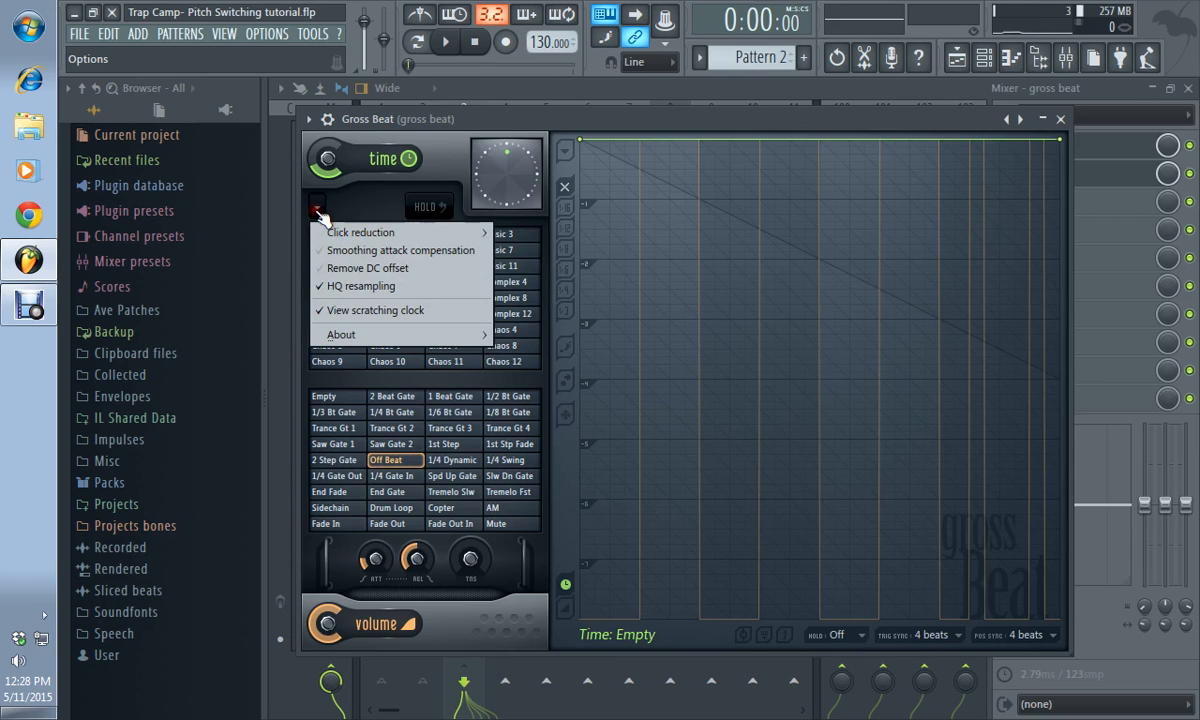
mouse_move(343, 232)
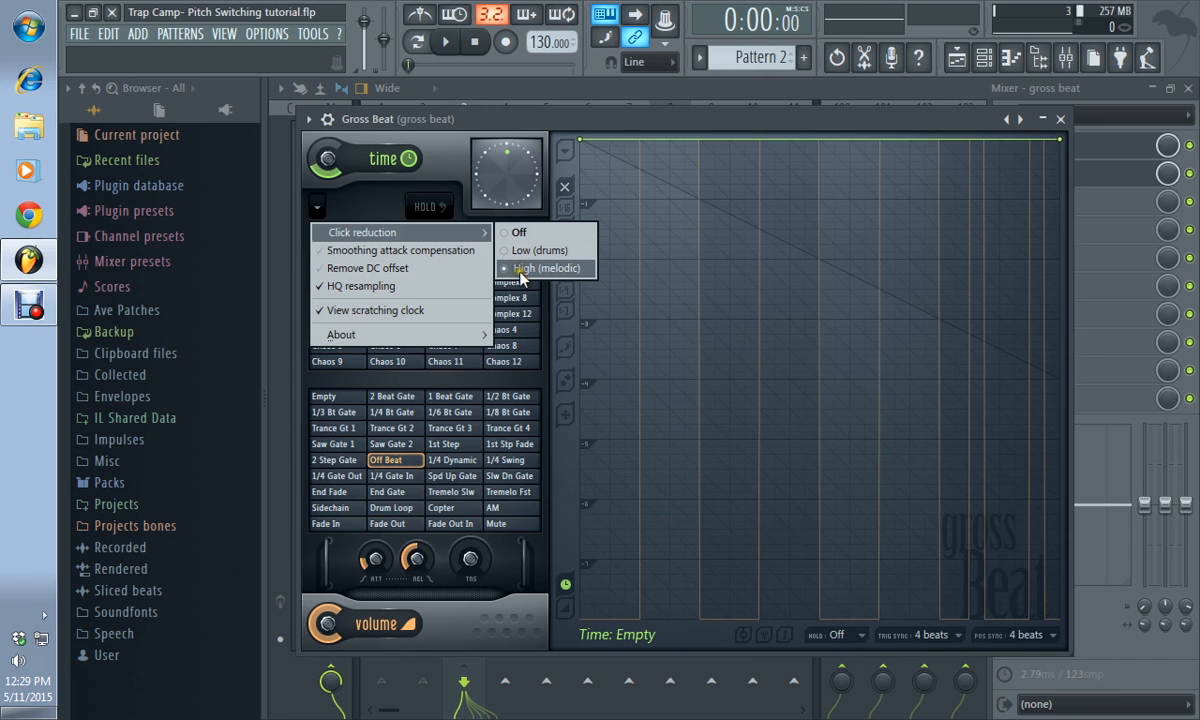
left_click(516, 270)
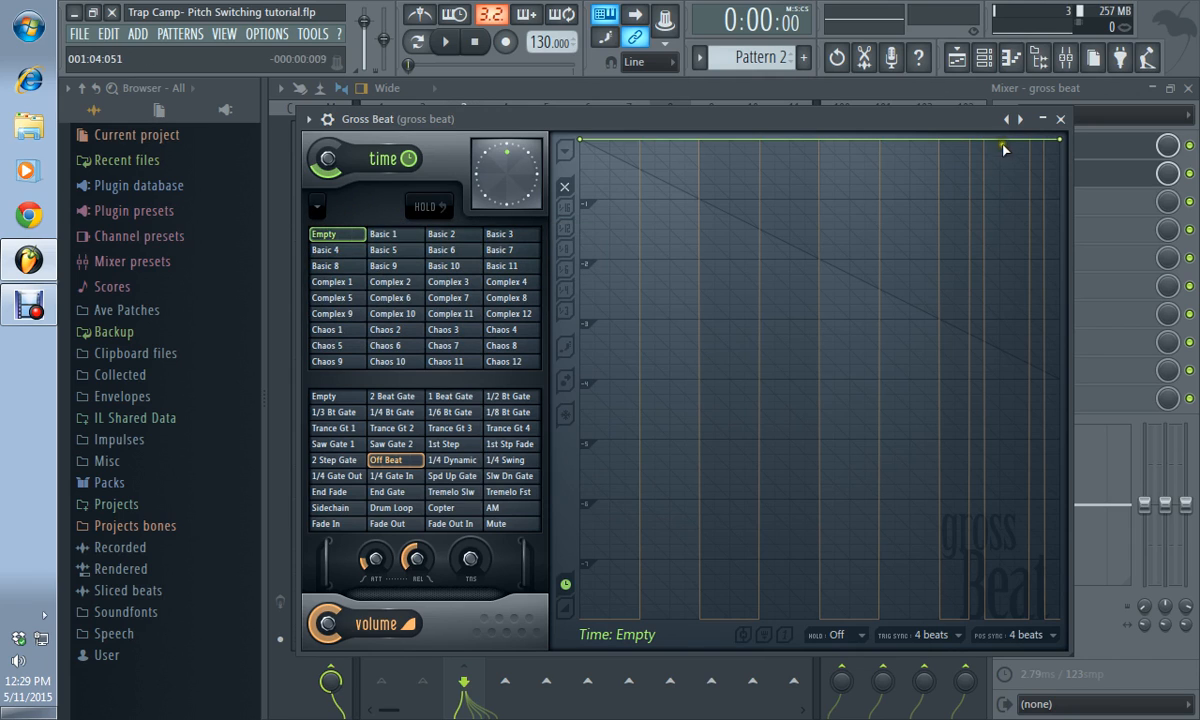
left_click(1060, 119)
left_click(1006, 145)
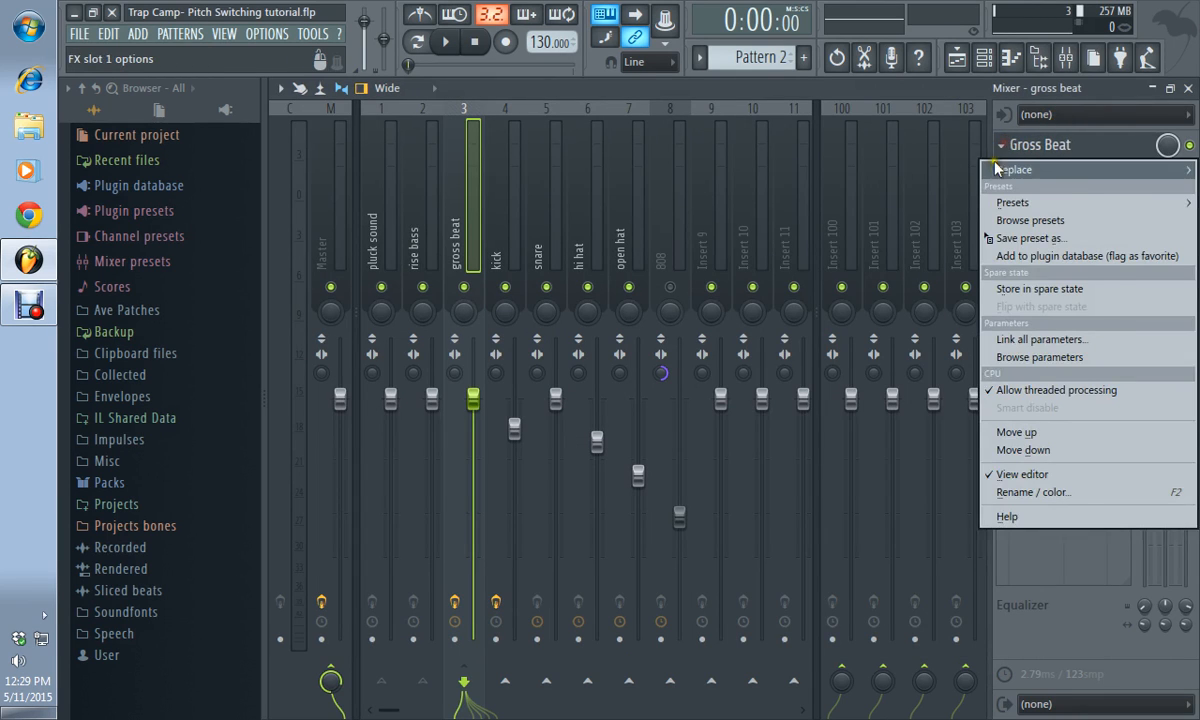
mouse_move(1005, 169)
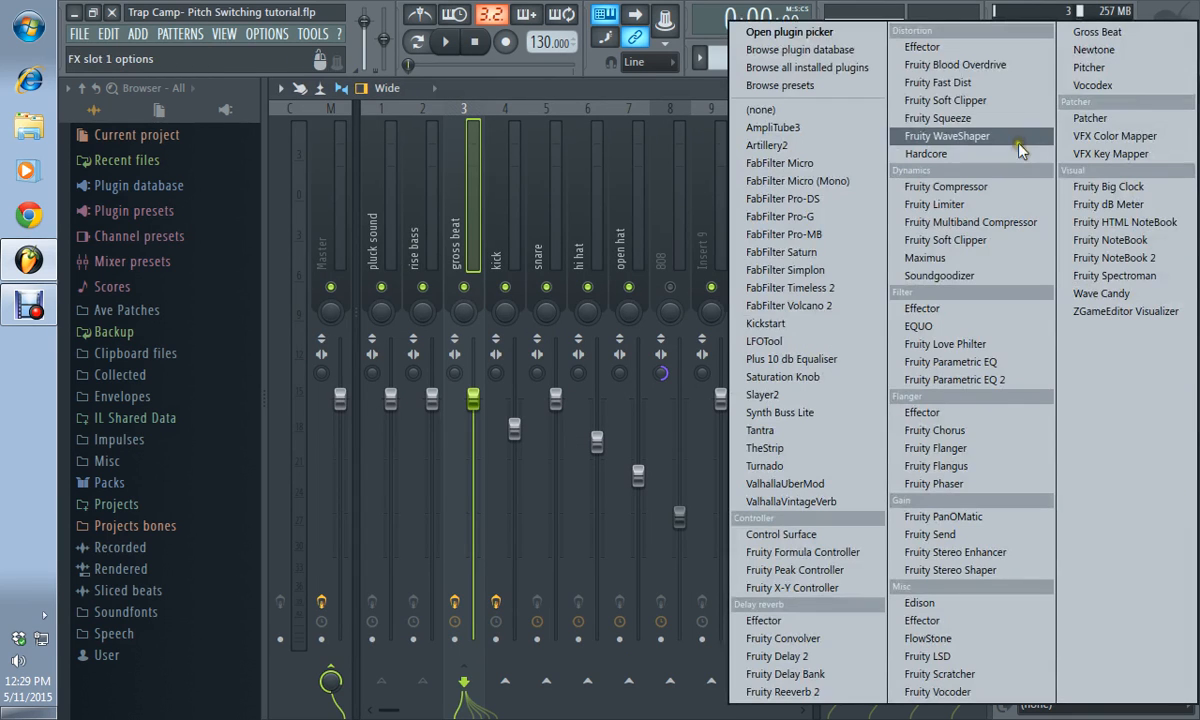
left_click(673, 91)
Open the first Gross Beat on the gross beat track and check its click reduction options.
left_click(1091, 141)
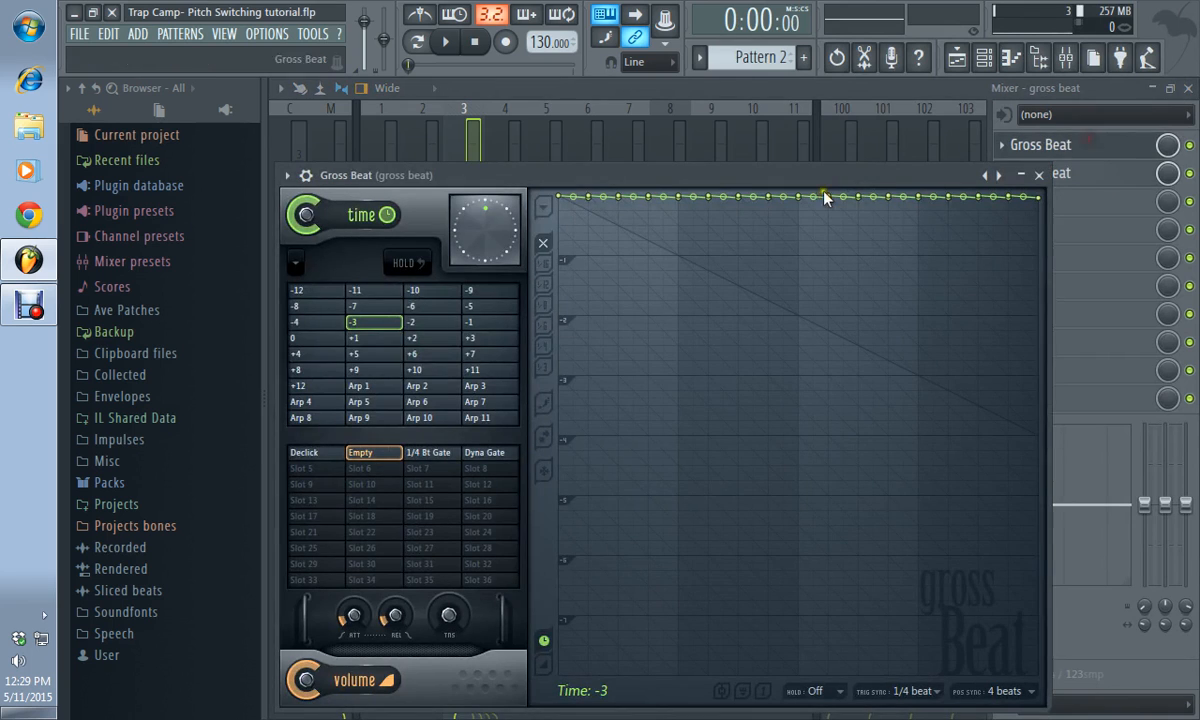
left_click(295, 263)
mouse_move(317, 294)
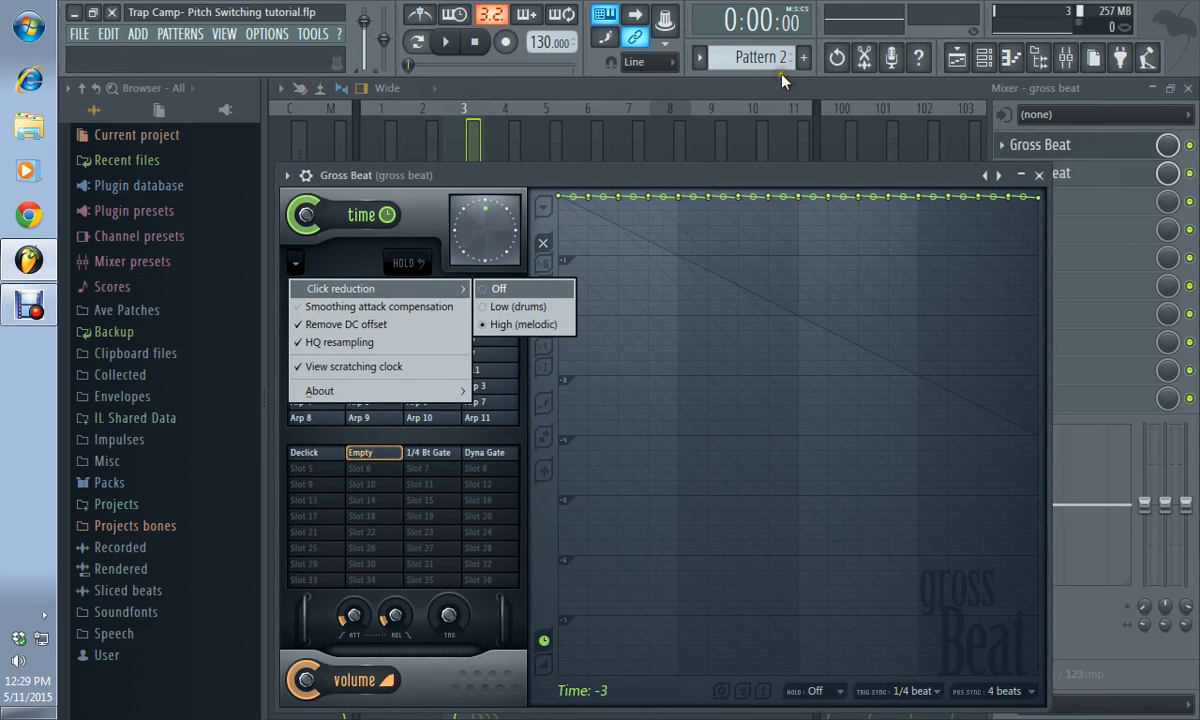
left_click(790, 100)
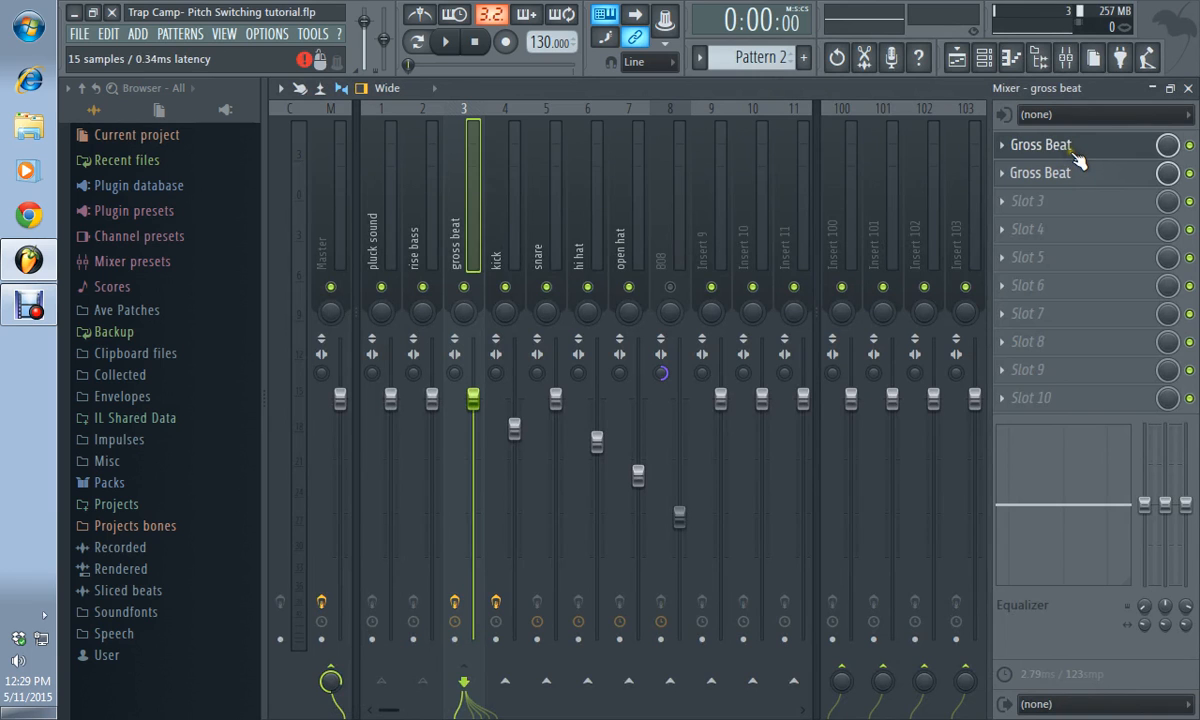
Look through the list of presets for the first Gross Beat without loading one, and close its editor.
left_click(1005, 163)
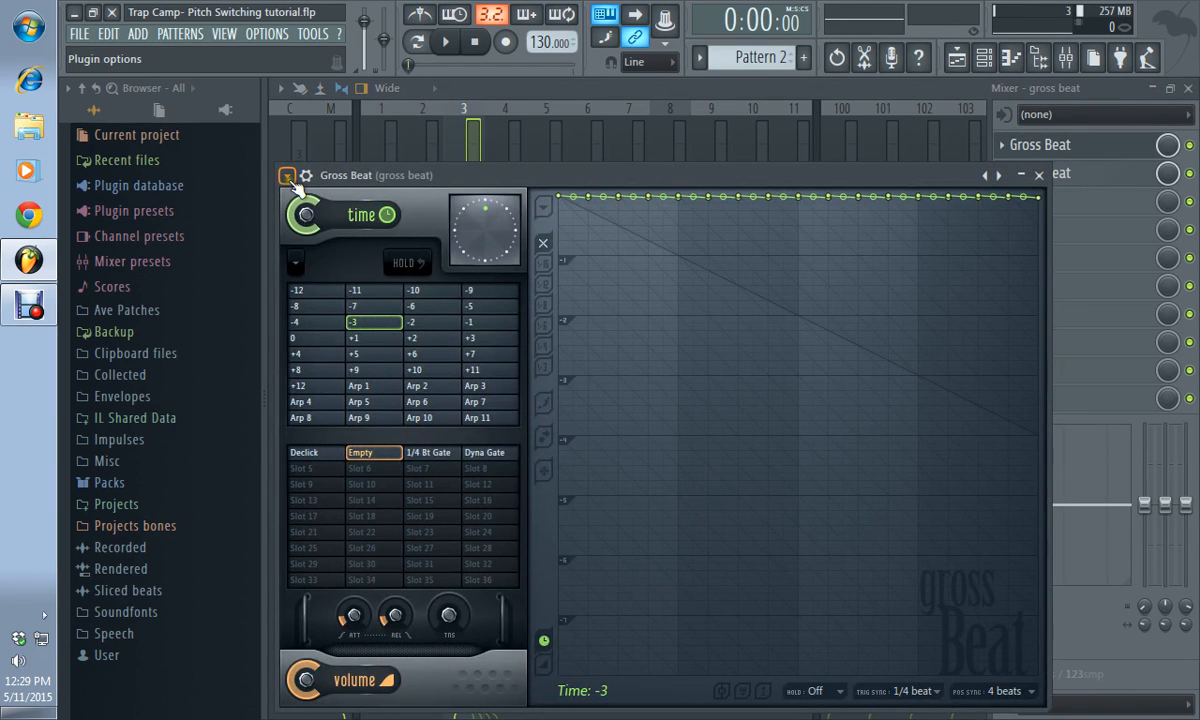
left_click(287, 176)
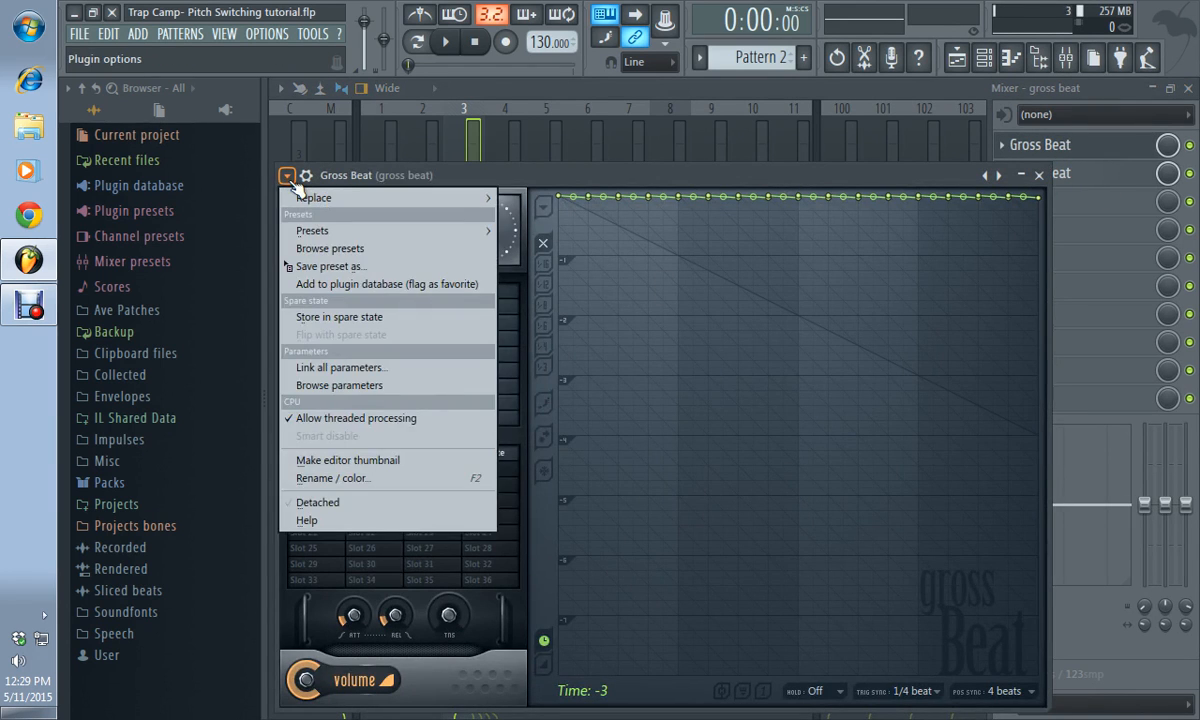
mouse_move(322, 233)
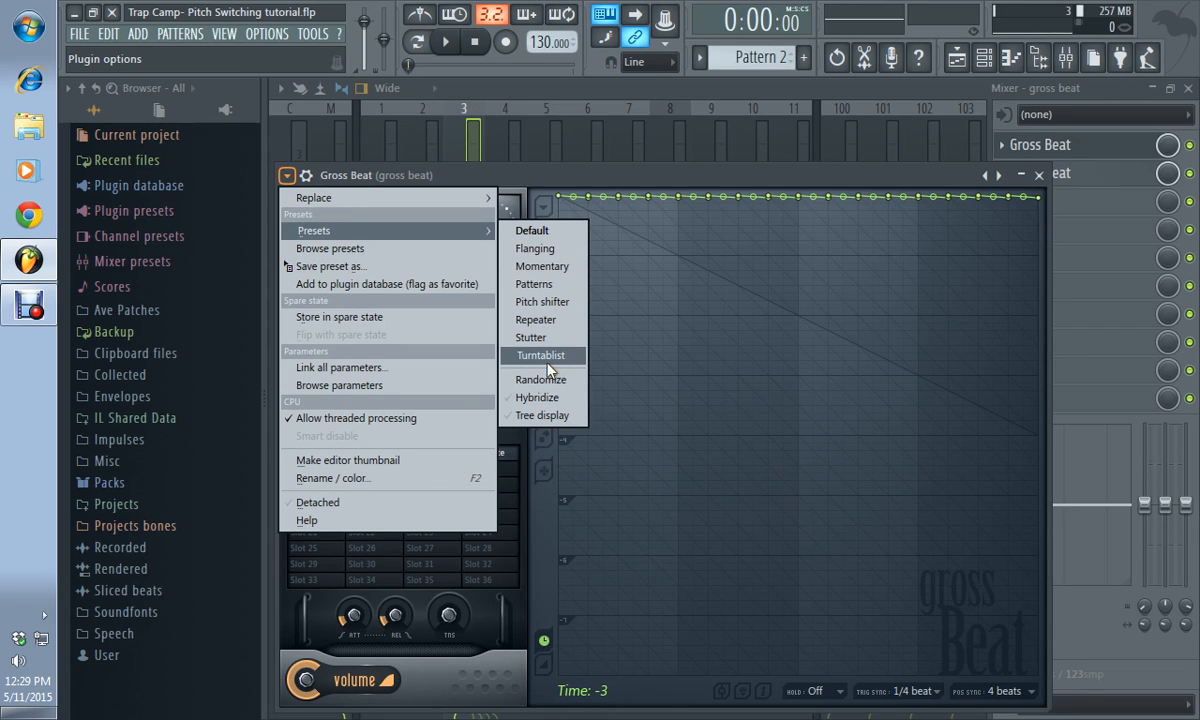
left_click(1039, 178)
left_click(1039, 178)
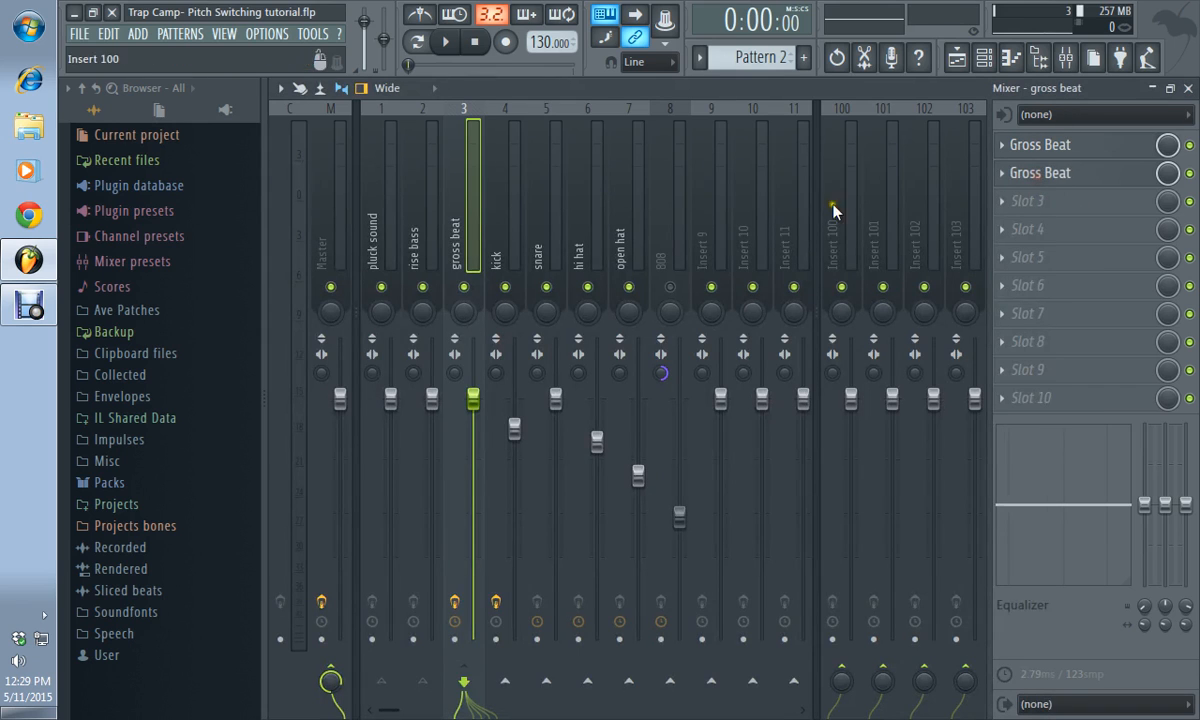
Select the pluck sound and rise bass mixer tracks alternately to check their routing to the gross beat track.
left_click(388, 185)
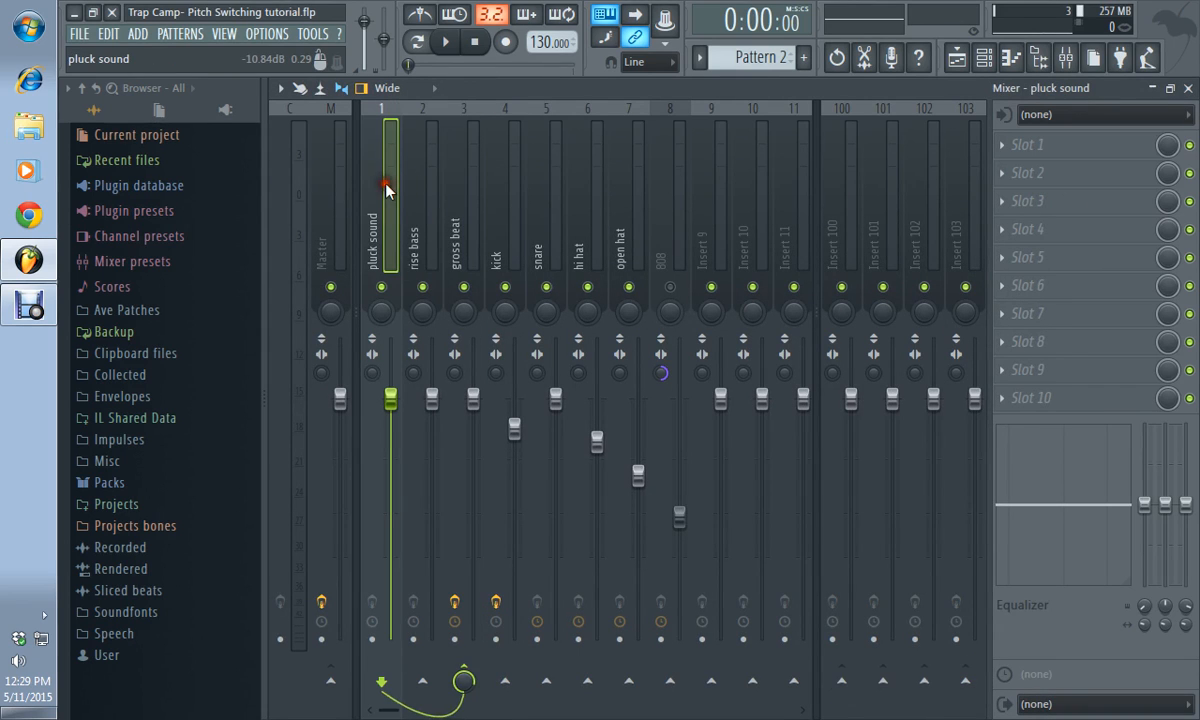
left_click(414, 247)
left_click(381, 240)
left_click(410, 241)
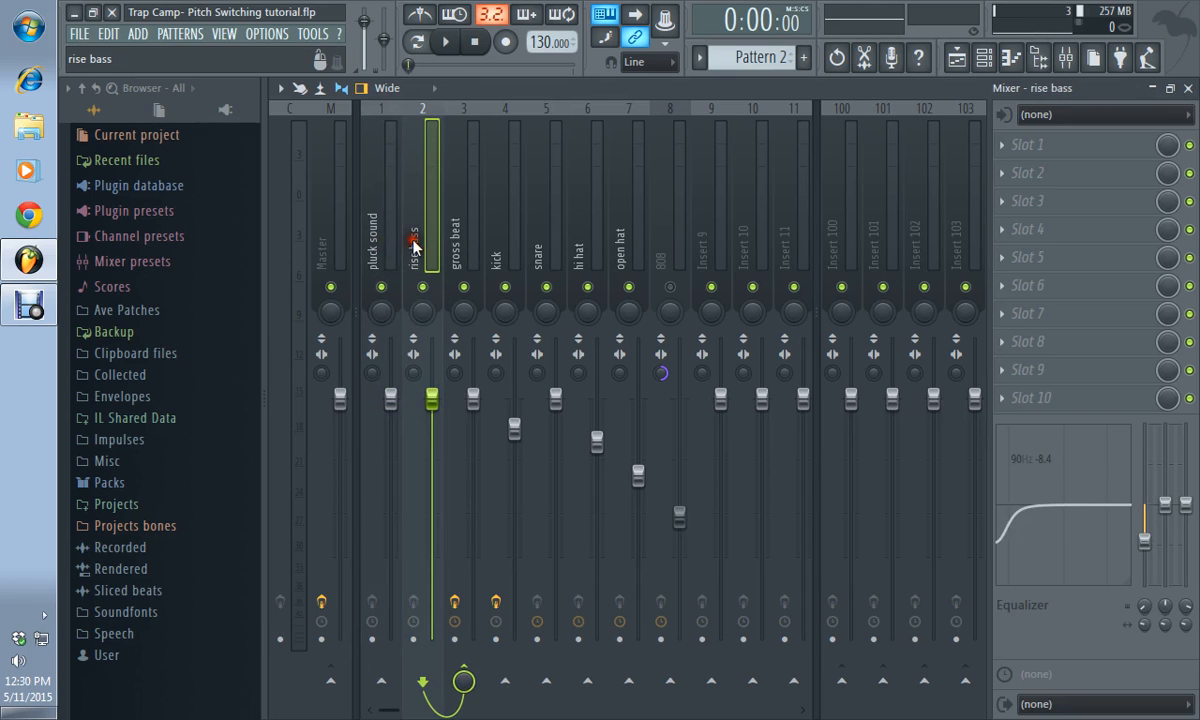
Select the gross beat, rise bass and pluck sound mixer tracks in turn to check where each is routed.
left_click(455, 234)
left_click(415, 232)
left_click(376, 240)
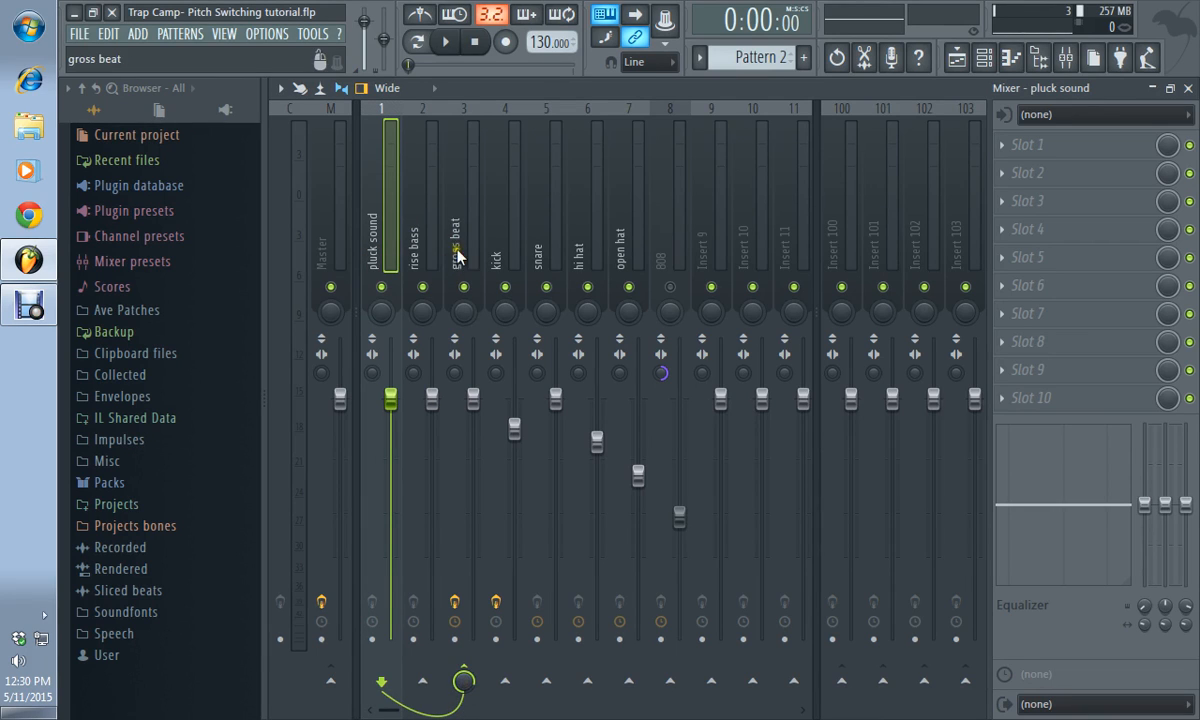
Disable the sends from the rise bass and pluck sound tracks to the gross beat track.
left_click(420, 258)
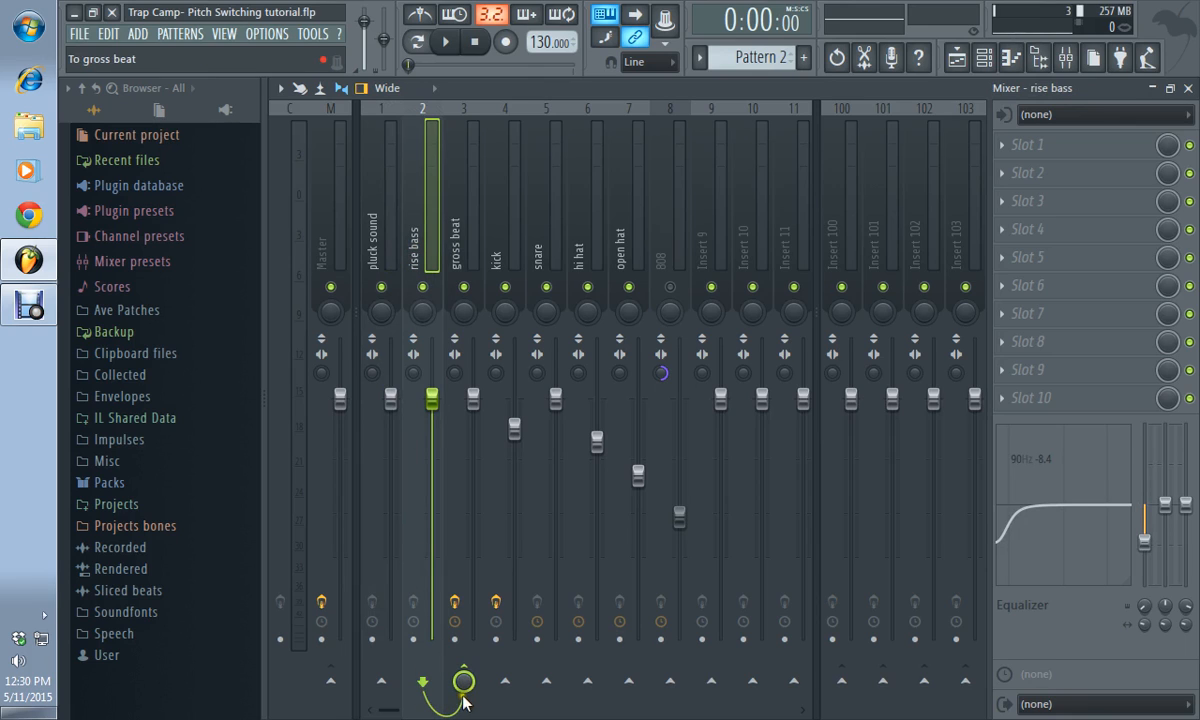
left_click(370, 258)
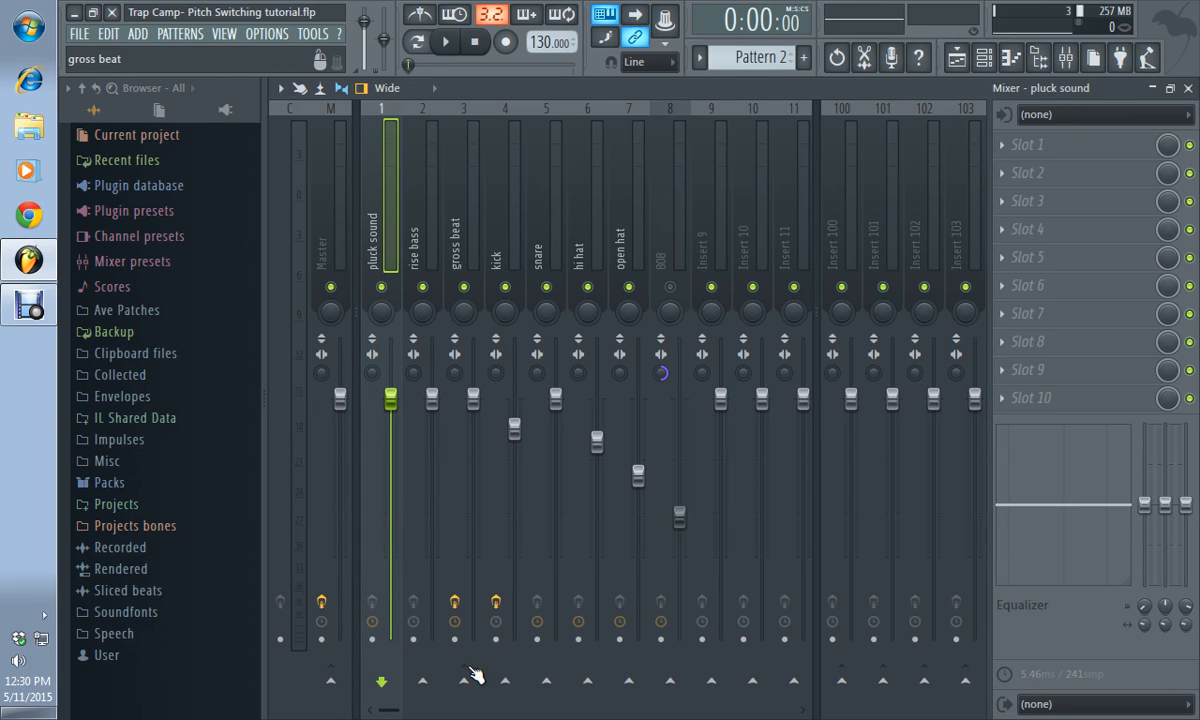
left_click(415, 222)
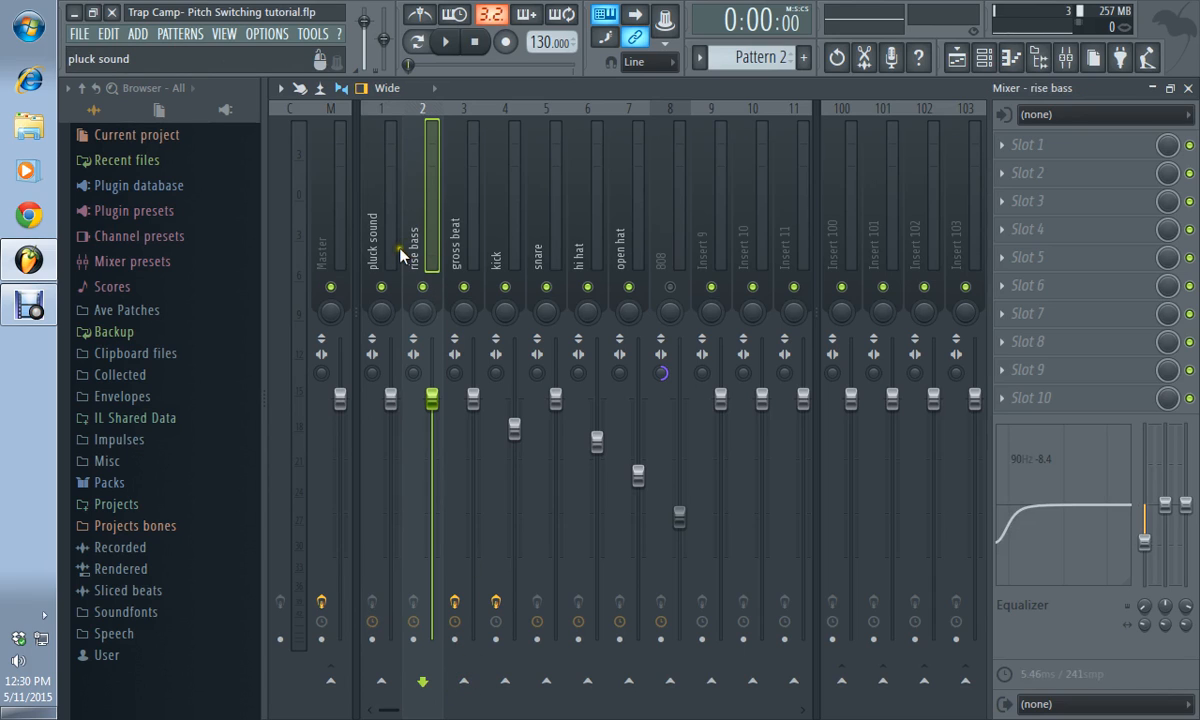
Compare the routing of the pluck sound, rise bass and gross beat tracks, and play the project briefly to watch the meters.
left_click(369, 234)
left_click(420, 232)
left_click(462, 250)
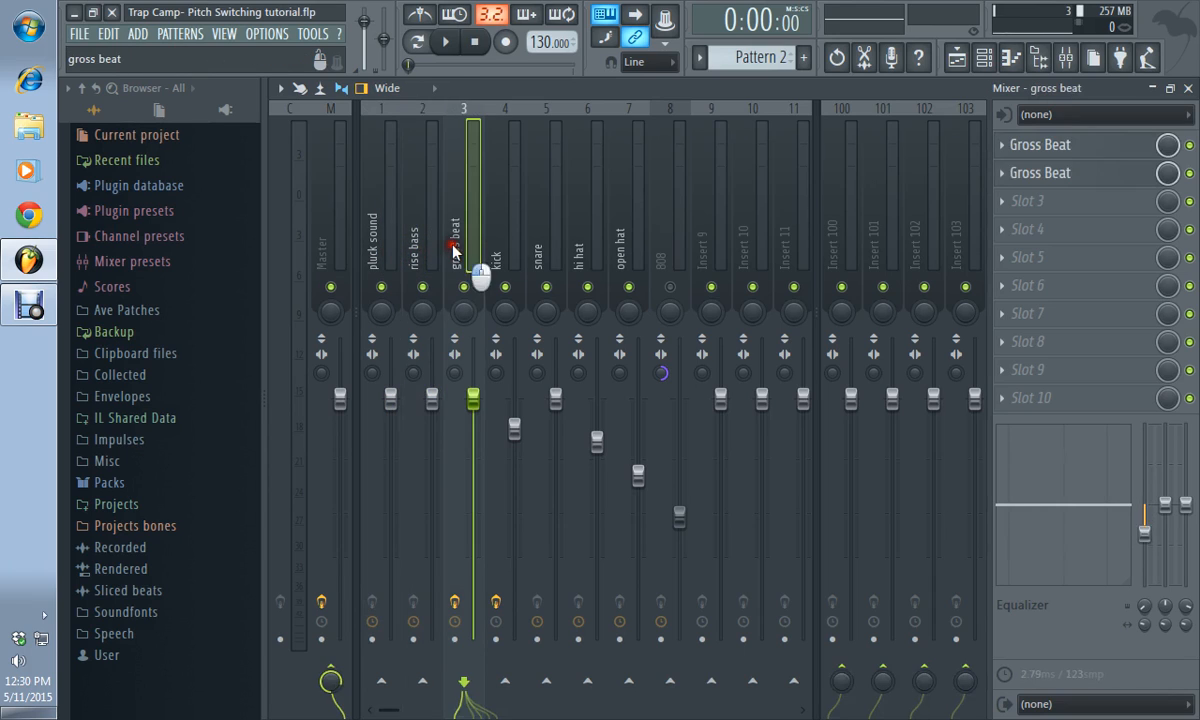
left_click(408, 243)
left_click(368, 230)
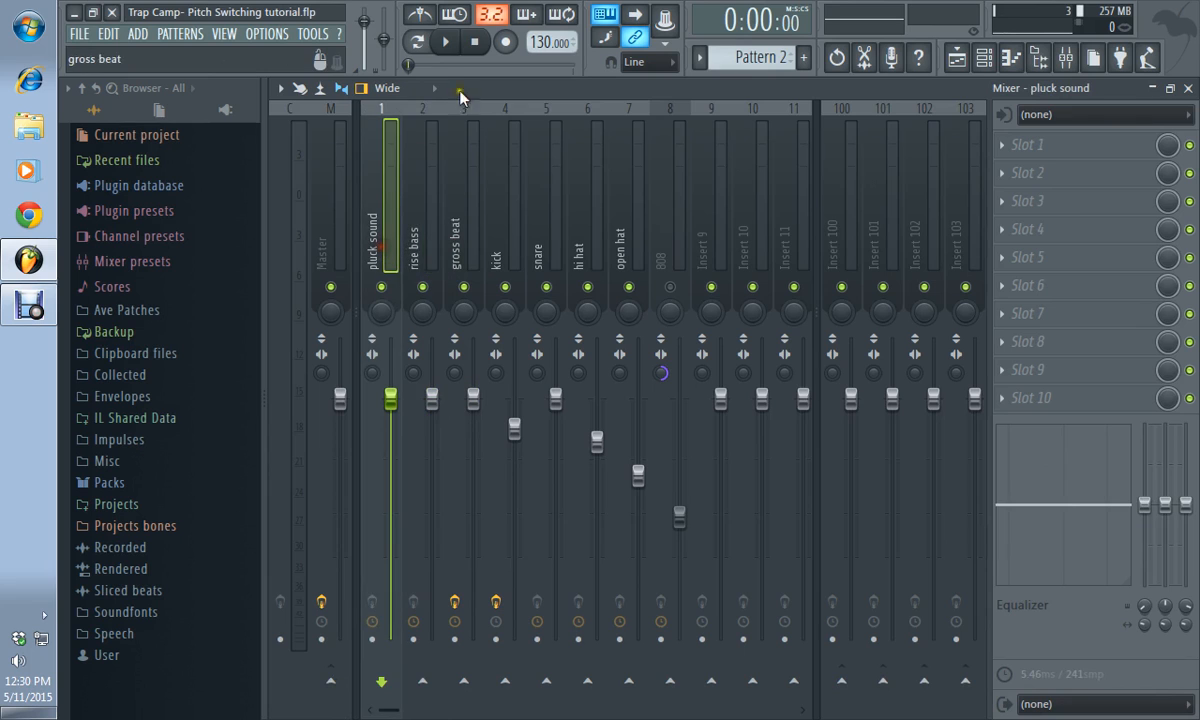
left_click(445, 42)
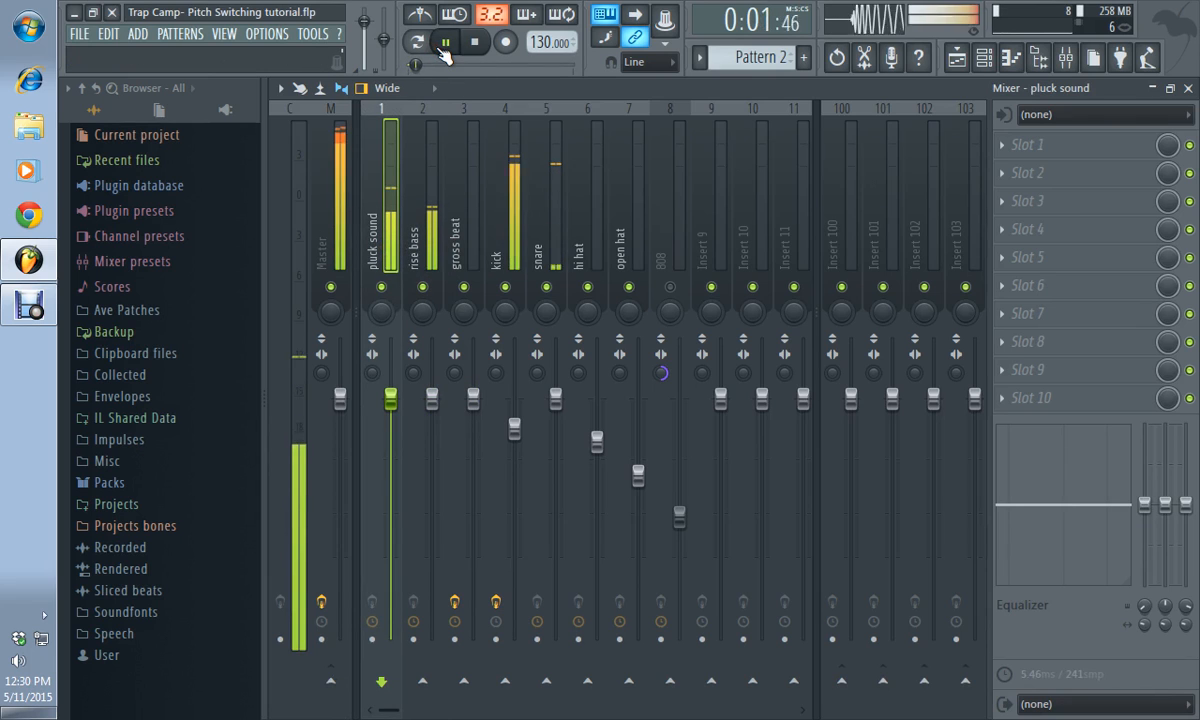
left_click(472, 42)
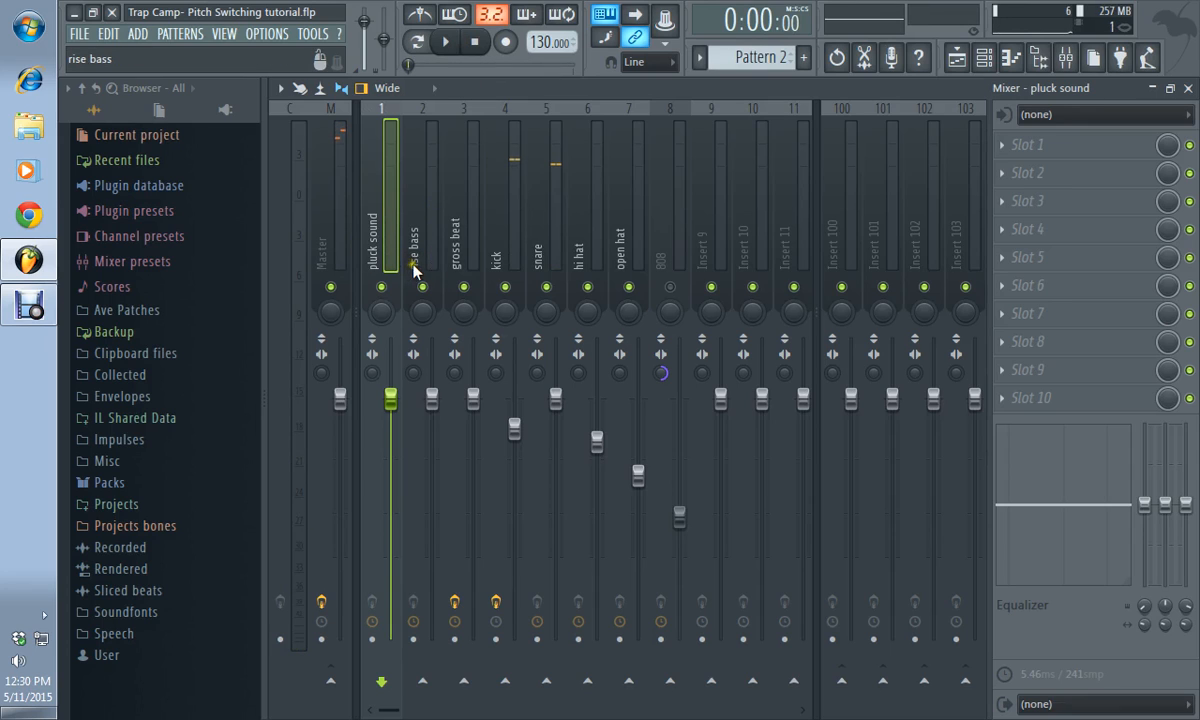
Check the pluck sound and rise bass tracks alternately for remaining sends to other mixer tracks.
left_click(463, 681)
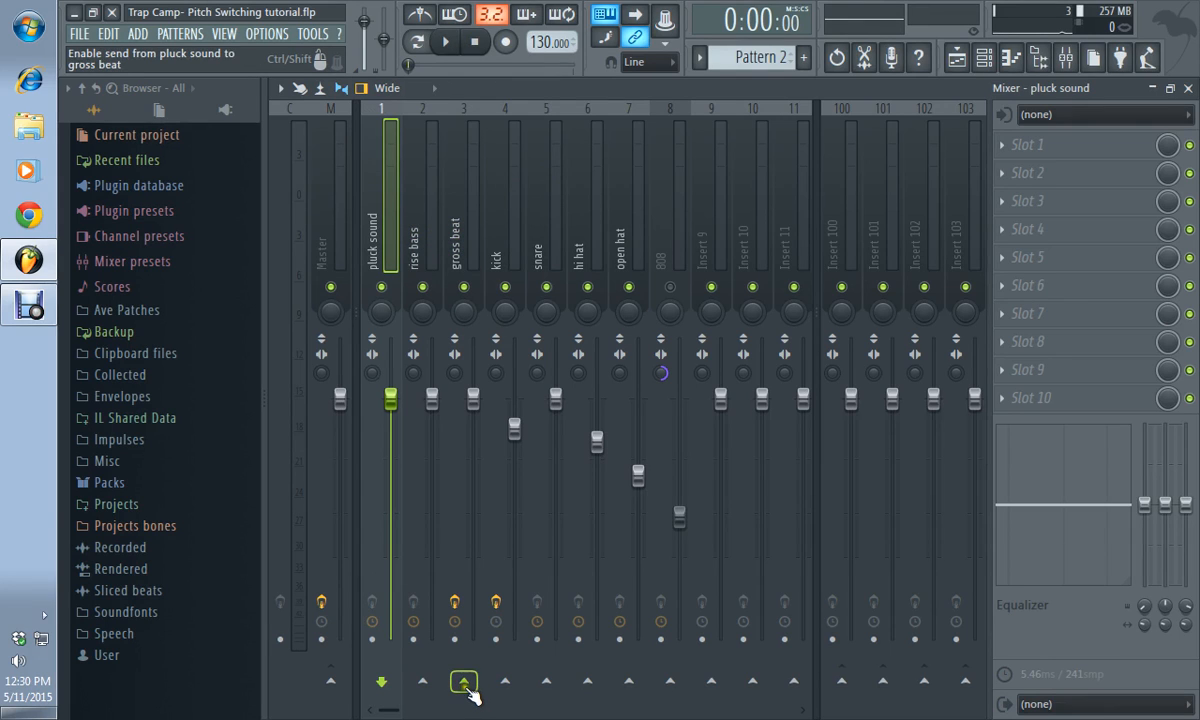
left_click(409, 254)
left_click(385, 242)
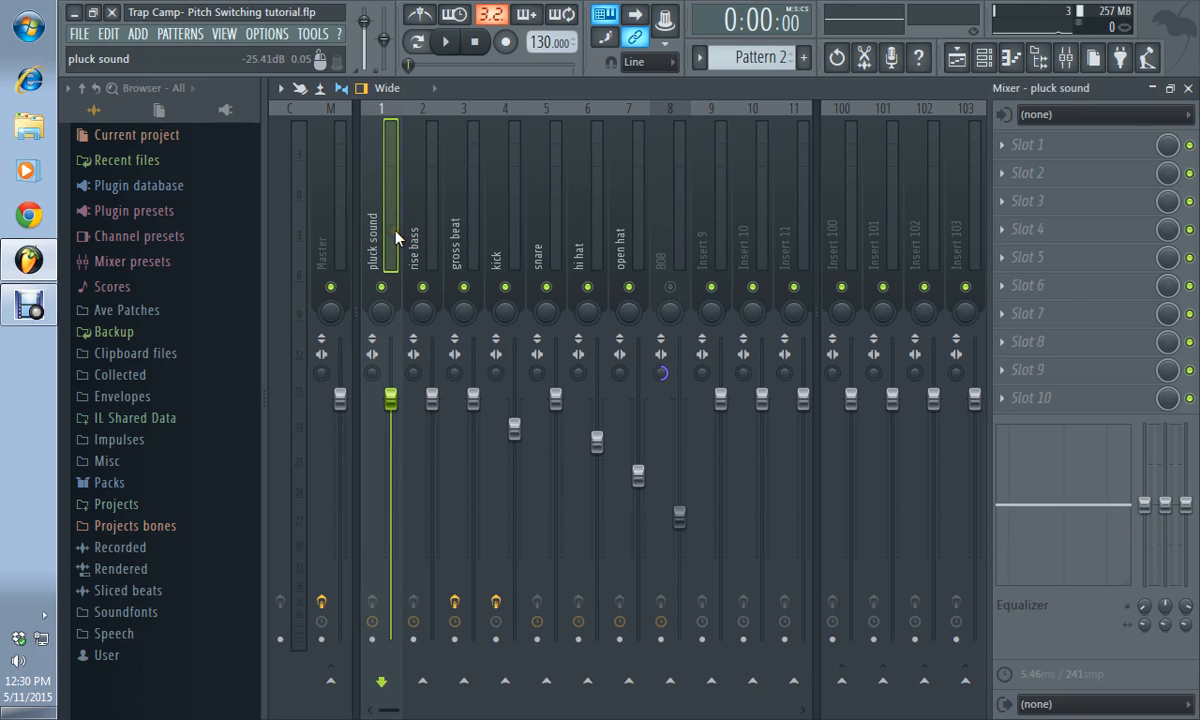
left_click(407, 230)
left_click(380, 228)
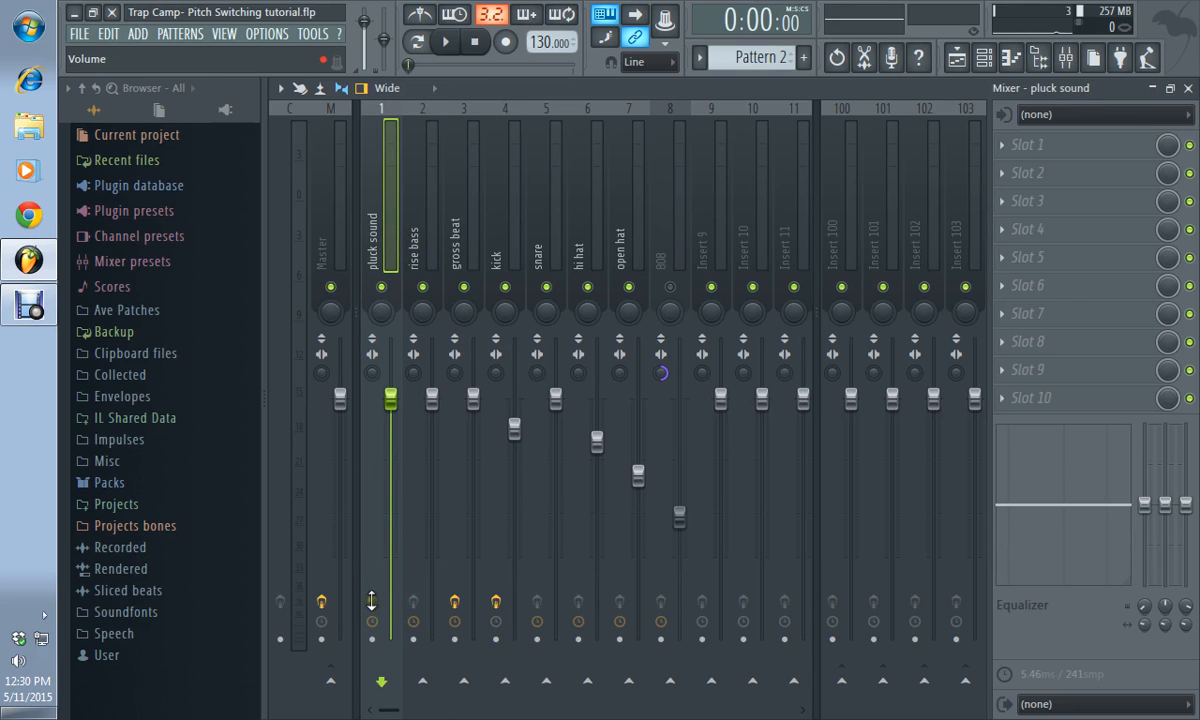
left_click(421, 688)
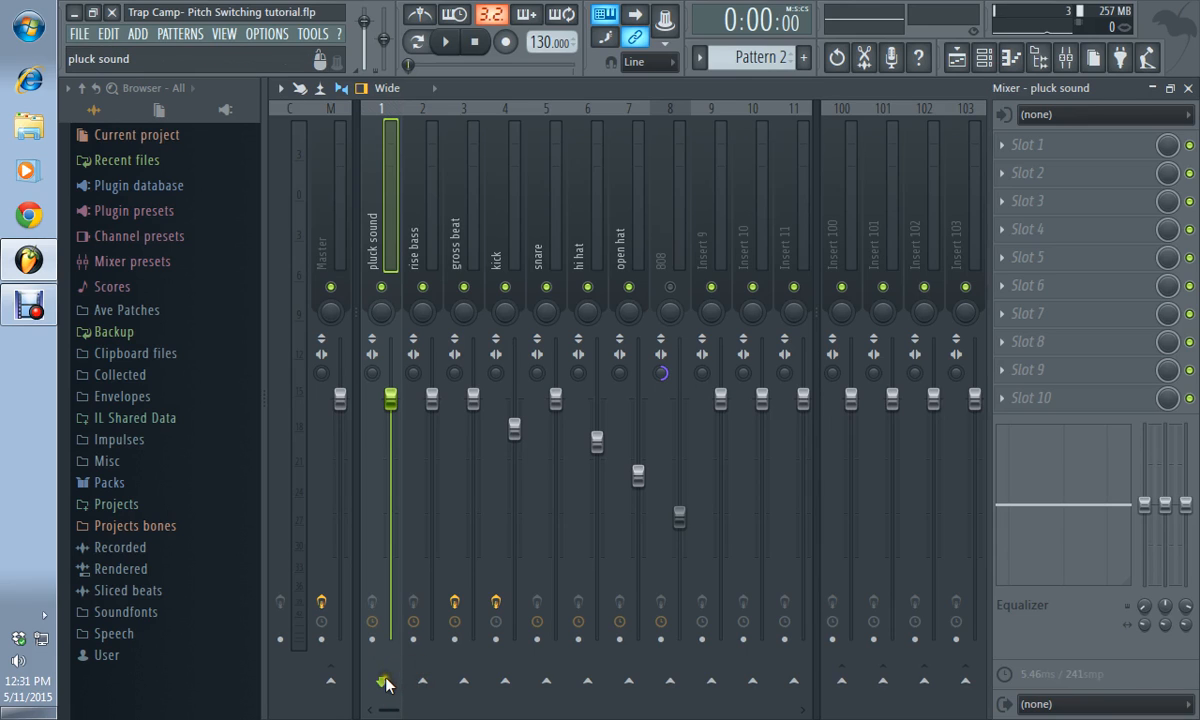
Enable the send from the pluck sound track to the Master and play the project briefly to hear it.
left_click(333, 686)
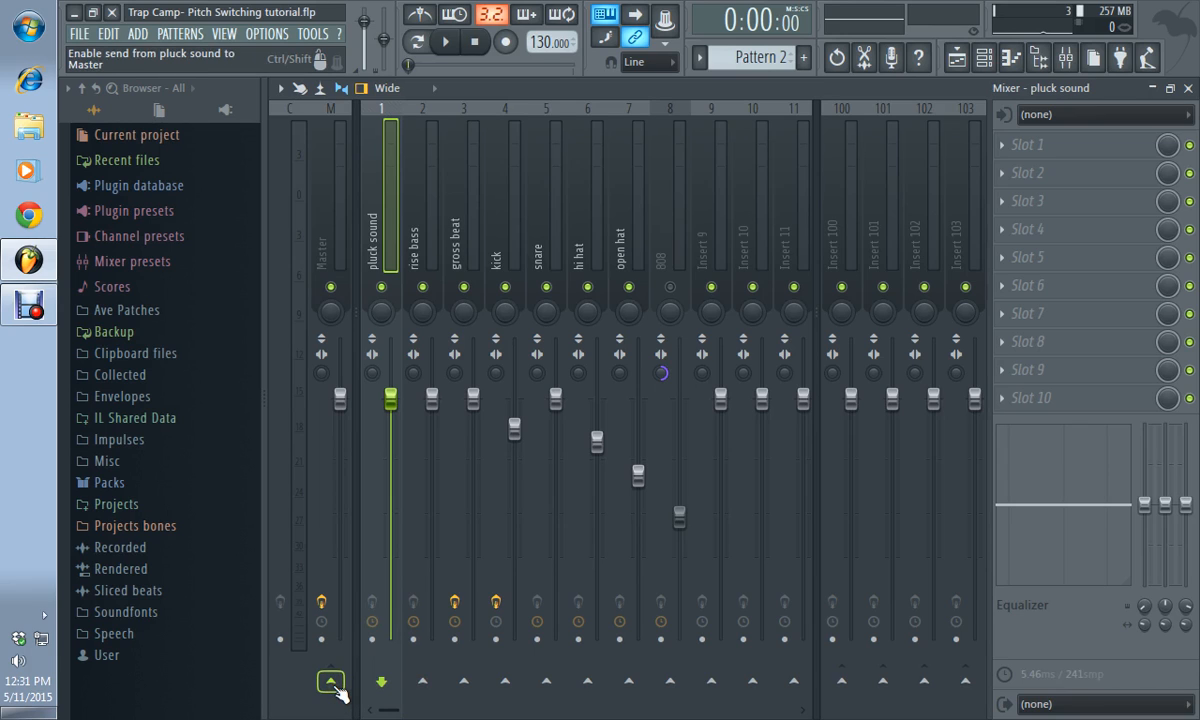
left_click(333, 684)
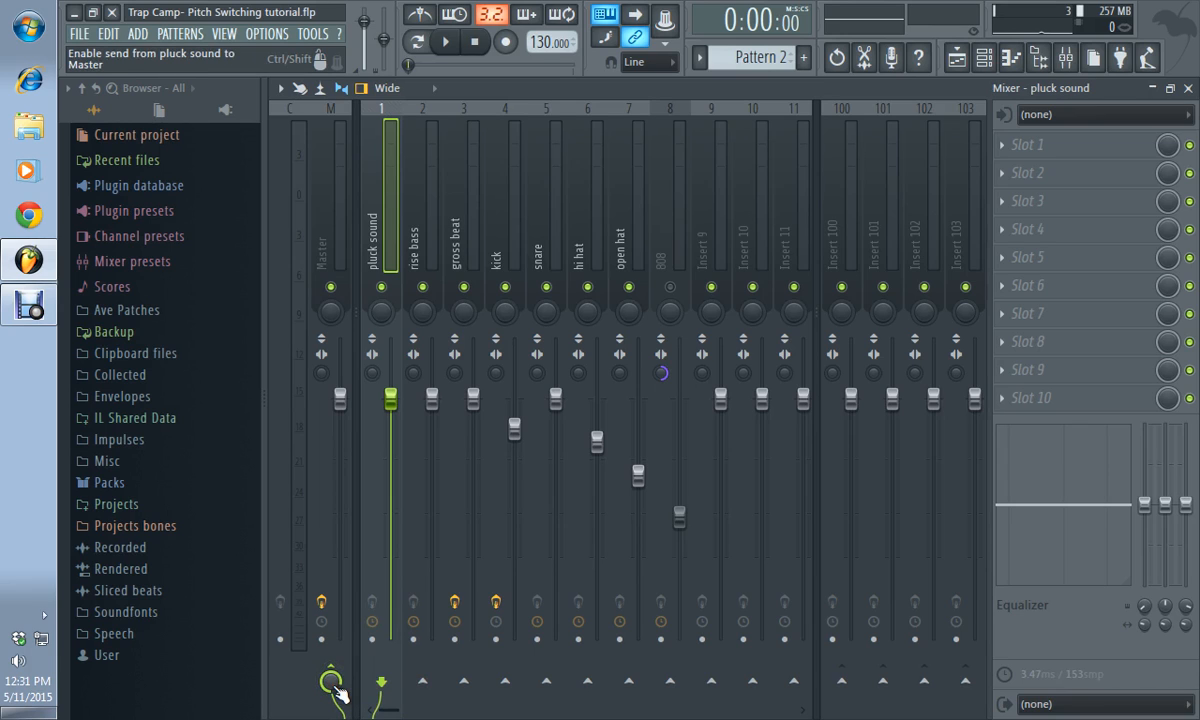
left_click(452, 44)
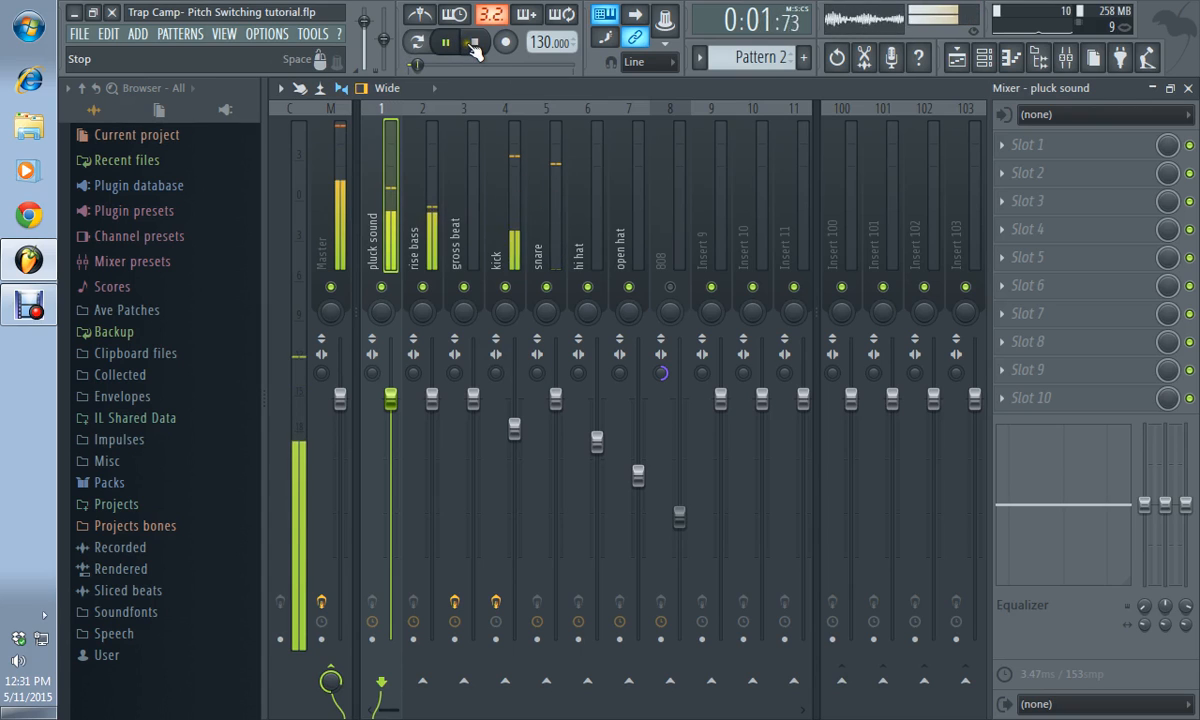
left_click(476, 44)
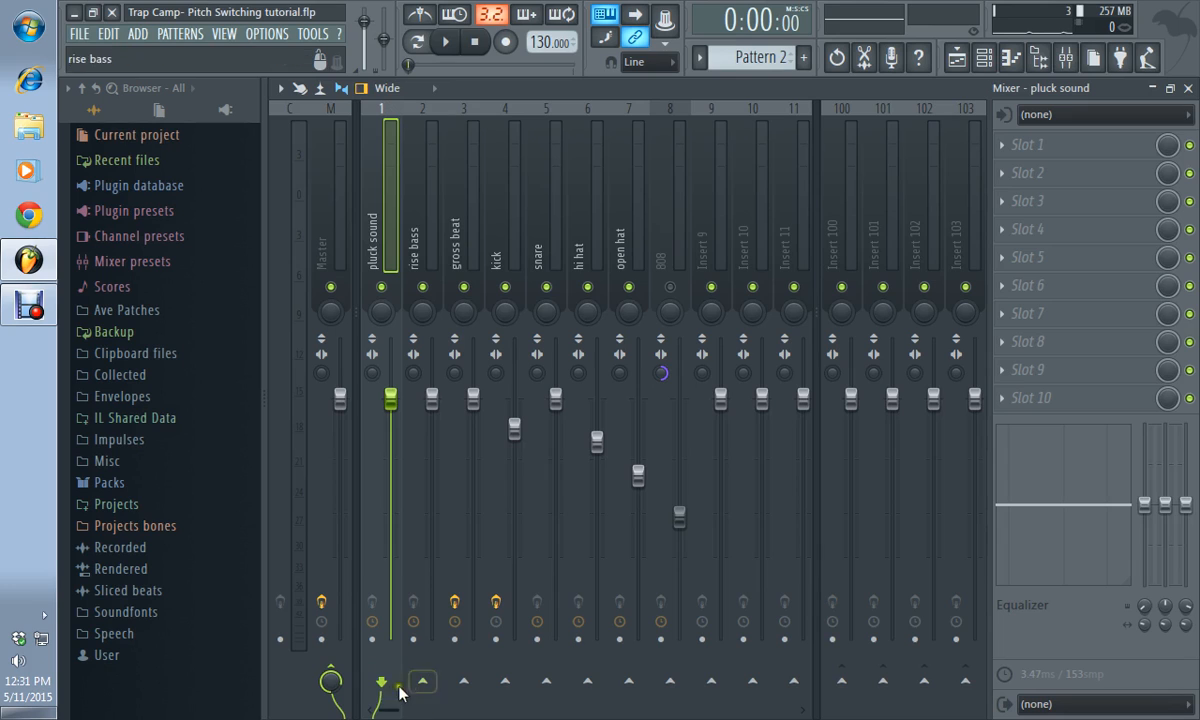
Enable a send from the rise bass track to the pluck sound track, and disable it again.
left_click(320, 256)
left_click(414, 241)
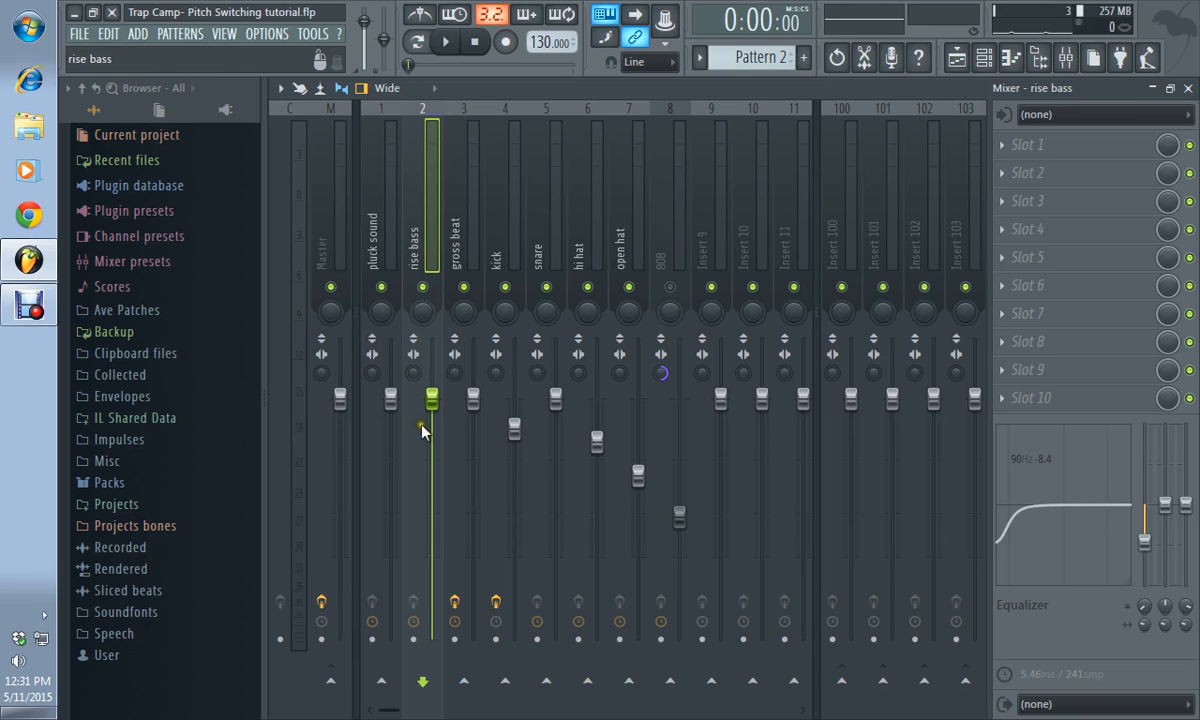
left_click(382, 682)
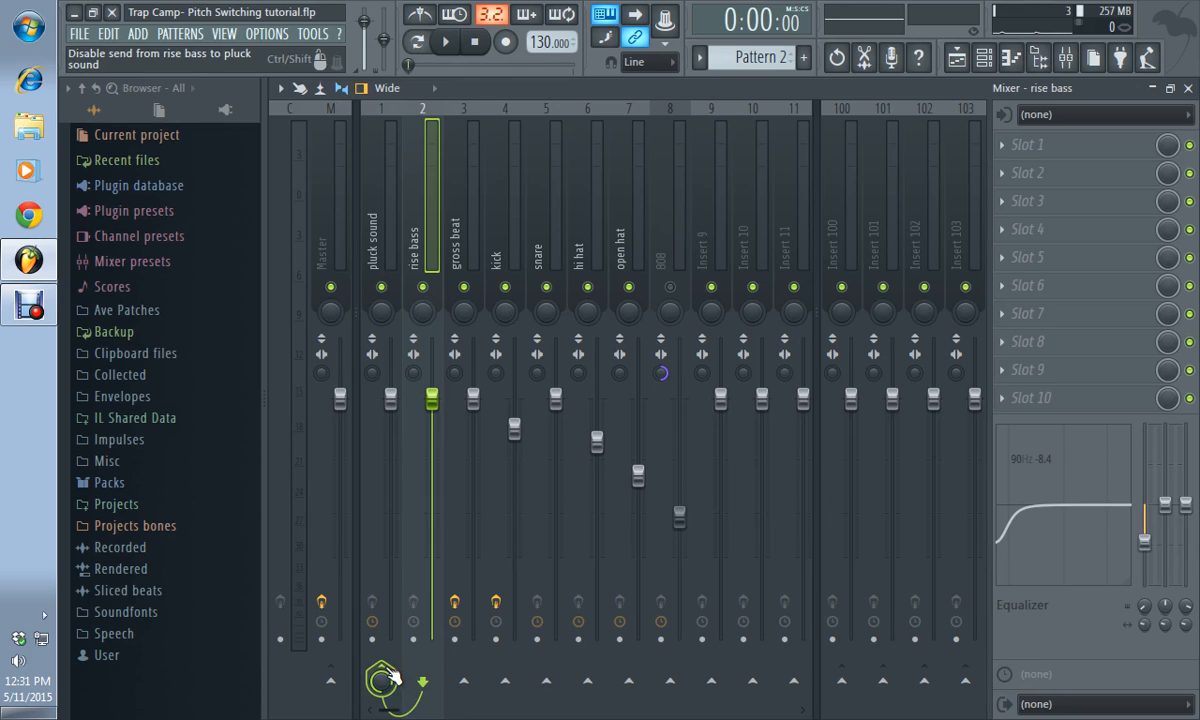
left_click(386, 681)
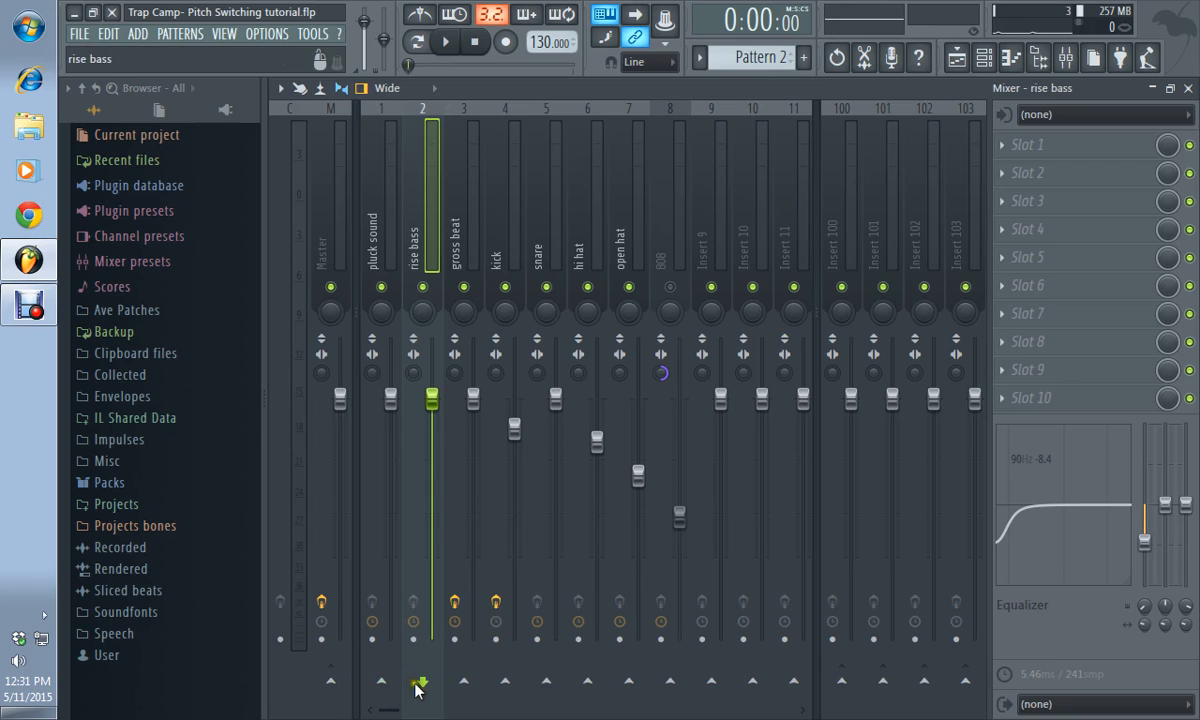
Enable a send from the pluck sound track to the rise bass track, and disable it again.
left_click(370, 245)
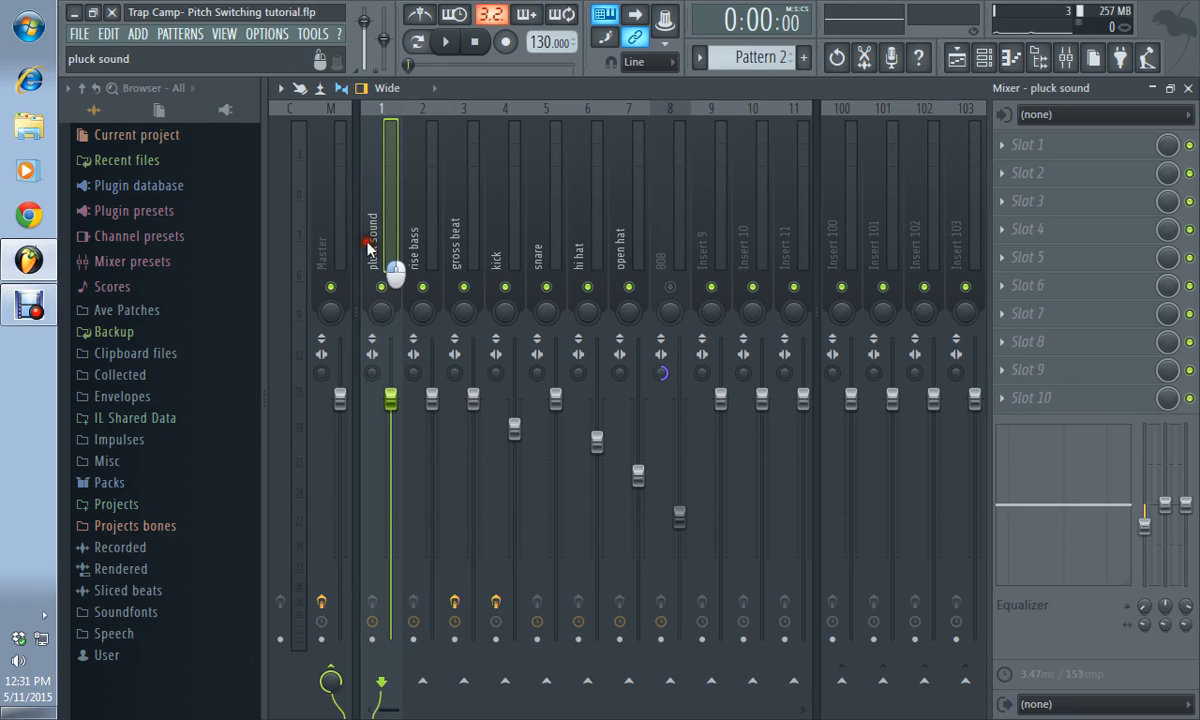
left_click(422, 682)
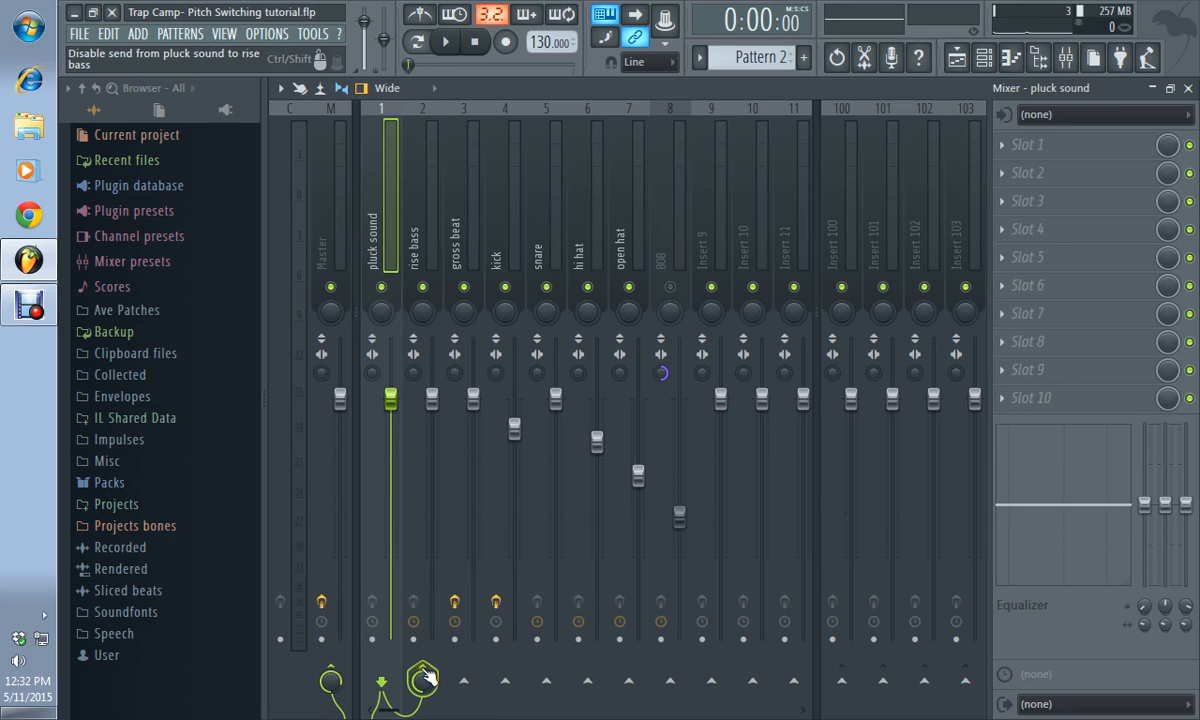
left_click(425, 681)
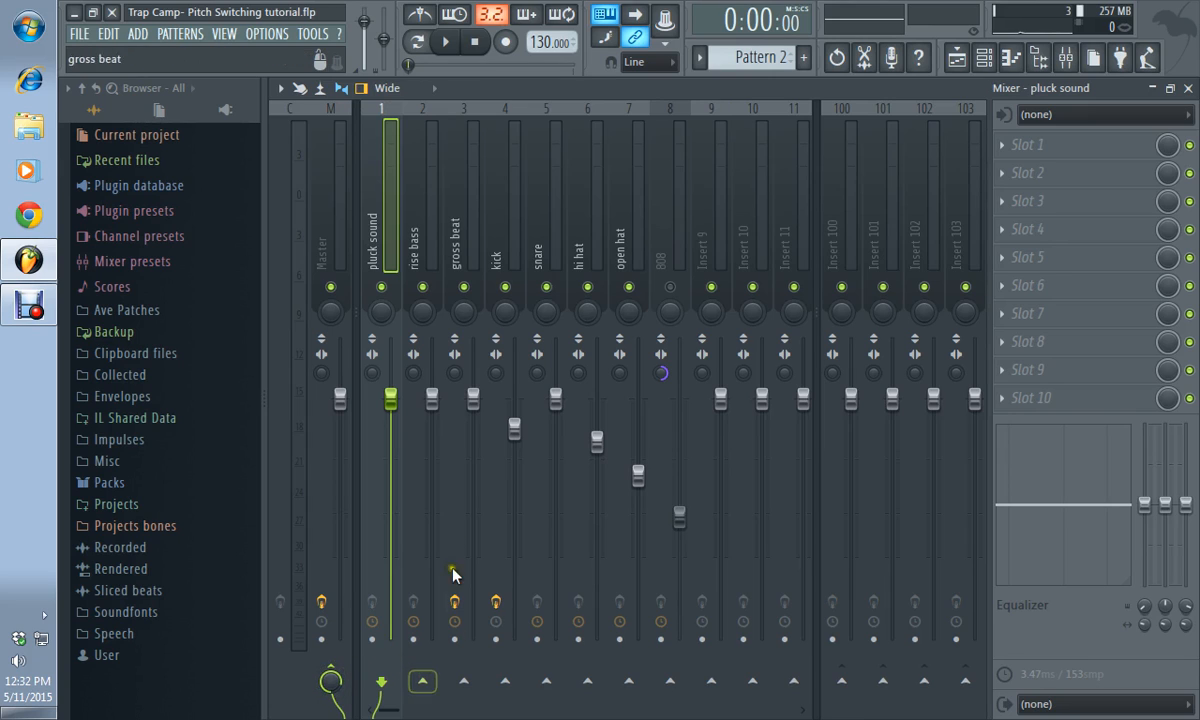
Try multi-selecting mixer tracks, first pluck sound with rise bass and then pluck sound through 808, and return to pluck sound alone.
left_click(387, 232)
left_click_drag(387, 232, 407, 220)
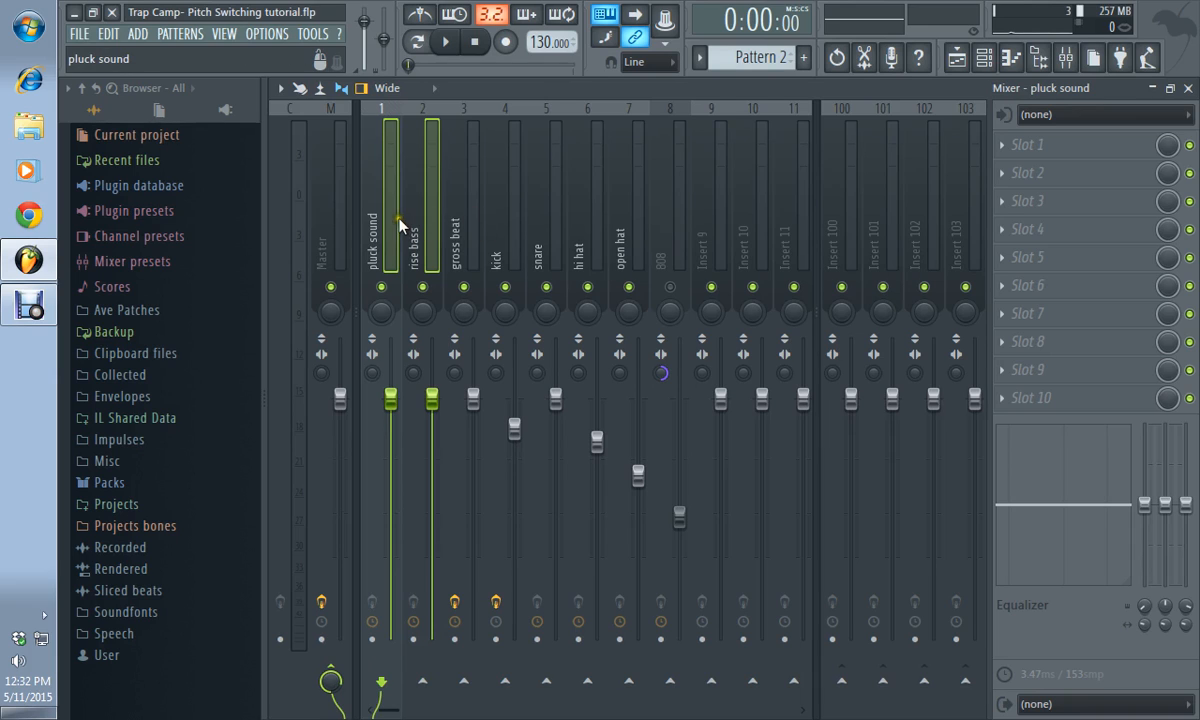
left_click(430, 210)
left_click(378, 199)
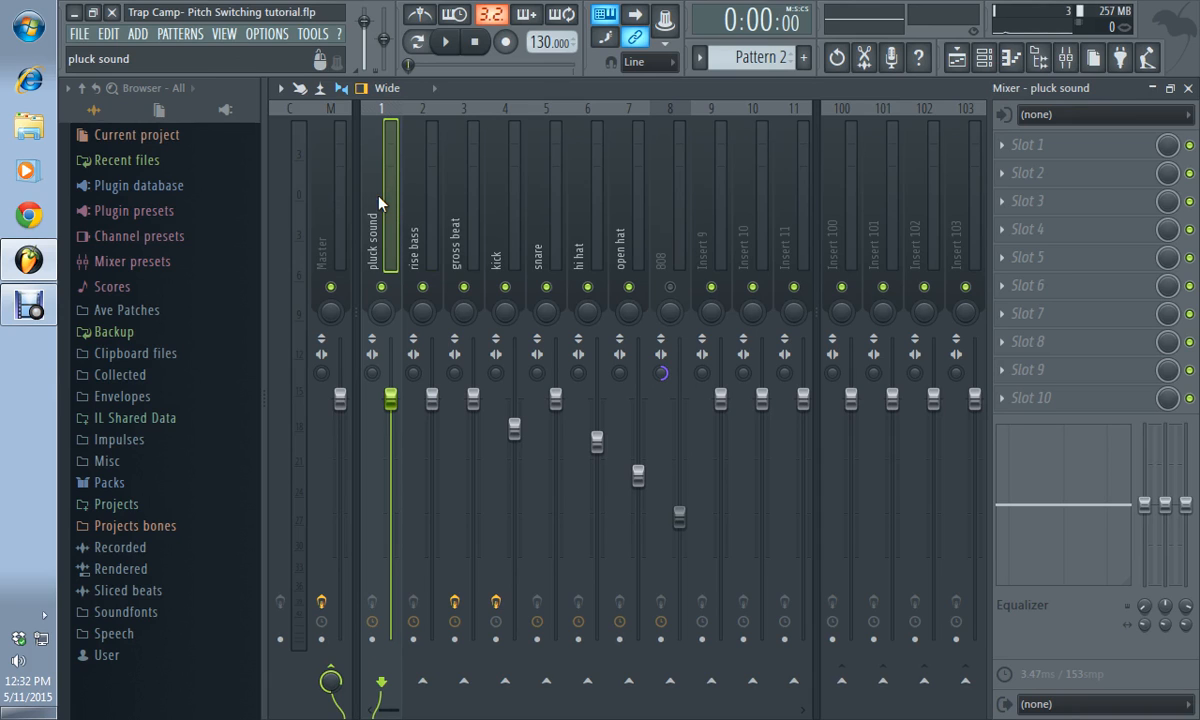
left_click_drag(378, 203, 675, 196)
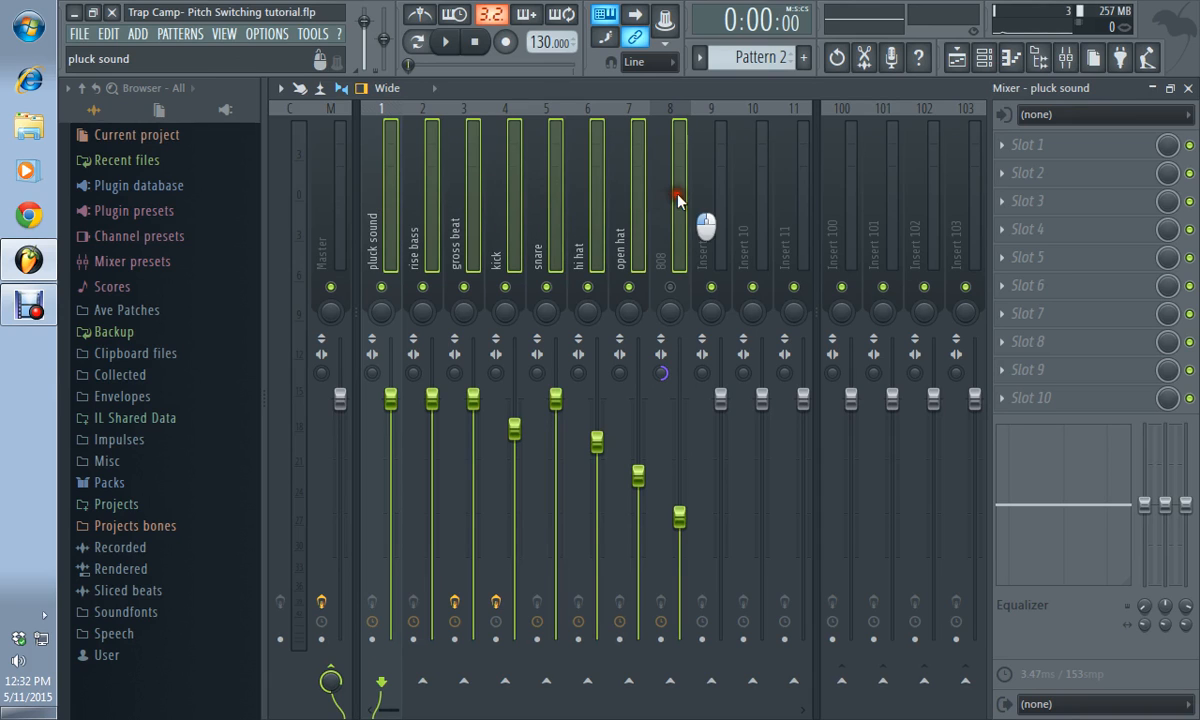
left_click(373, 185)
left_click(376, 185)
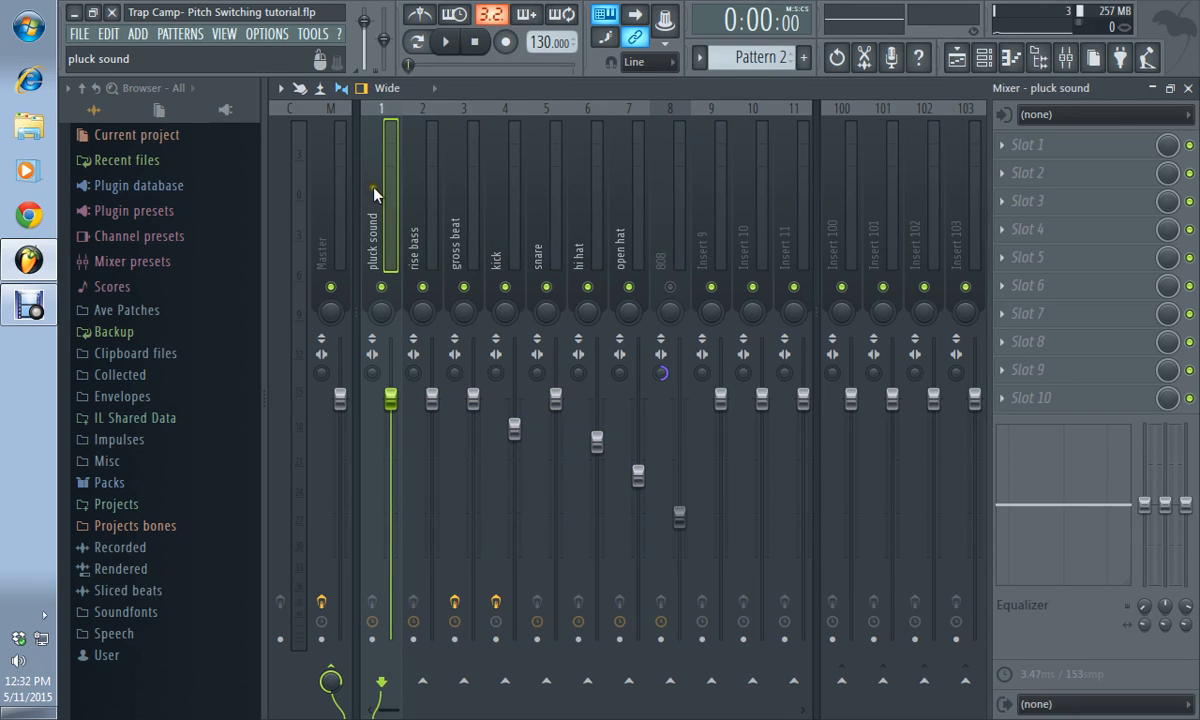
Select the pluck sound and rise bass tracks together and route them to the gross beat track only.
left_click(410, 187)
left_click(386, 188)
mouse_move(376, 184)
left_mouse_down()
mouse_move(428, 179)
mouse_move(380, 184)
left_mouse_up()
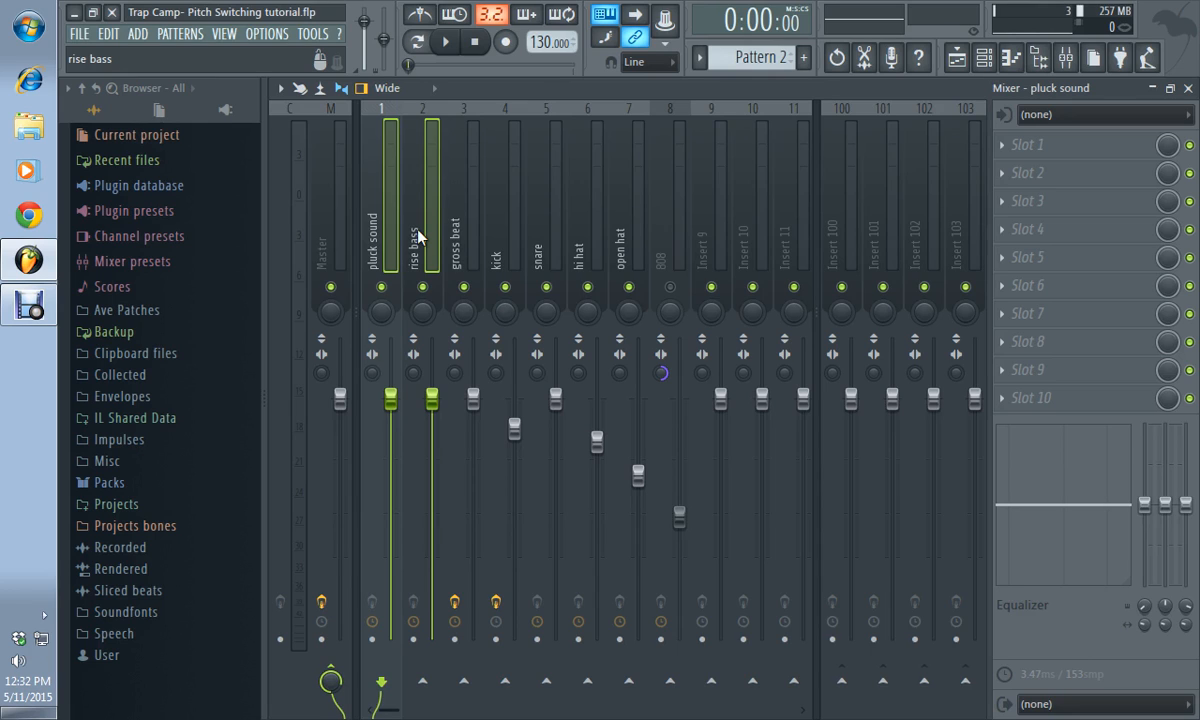
right_click(465, 687)
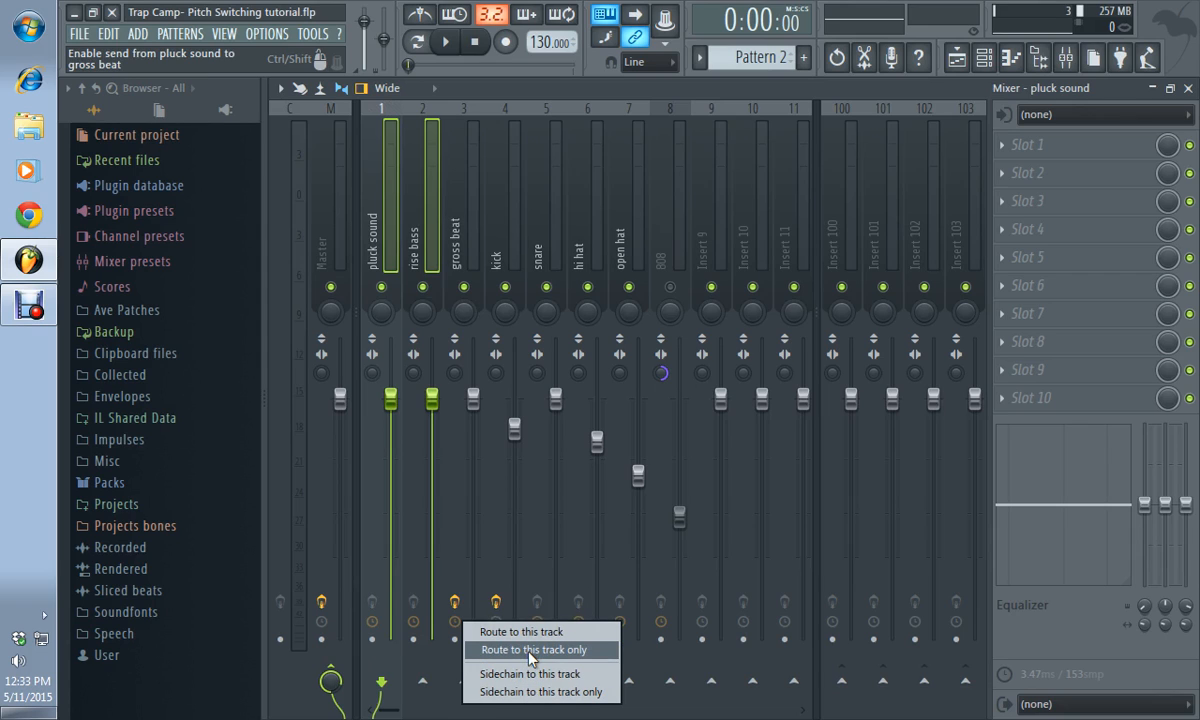
left_click(529, 652)
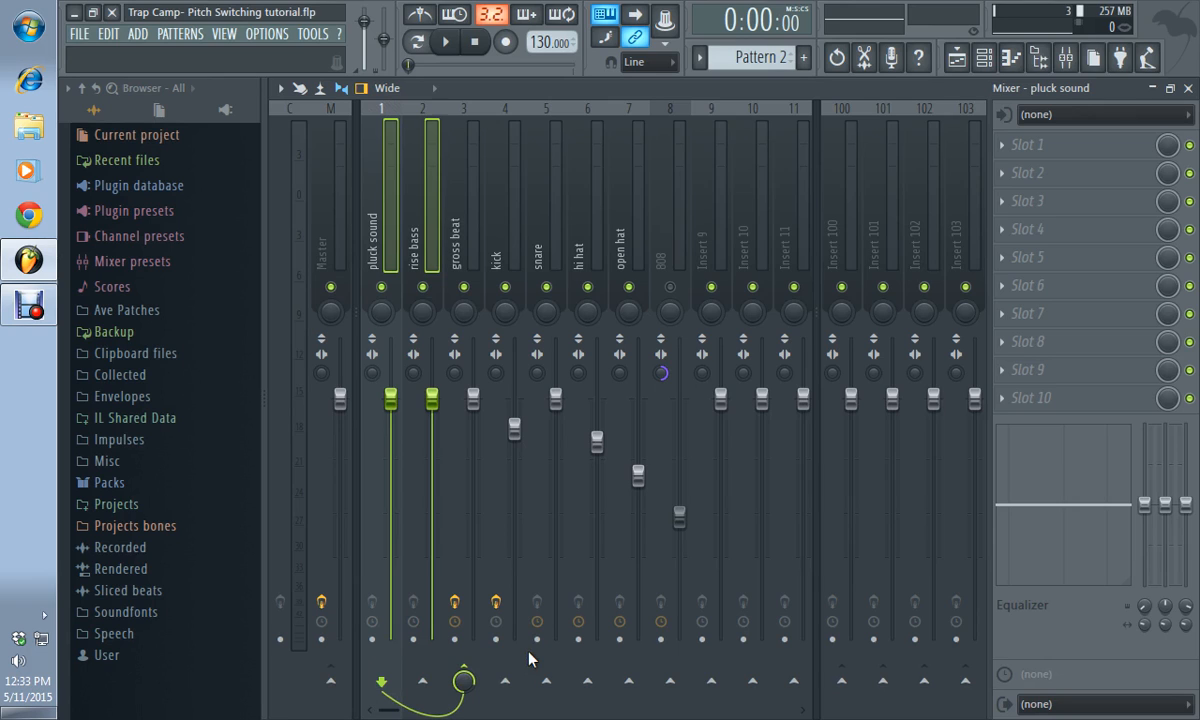
Select the gross beat track and play the project briefly to check that it receives the routed sound.
left_click(462, 256)
key("space")
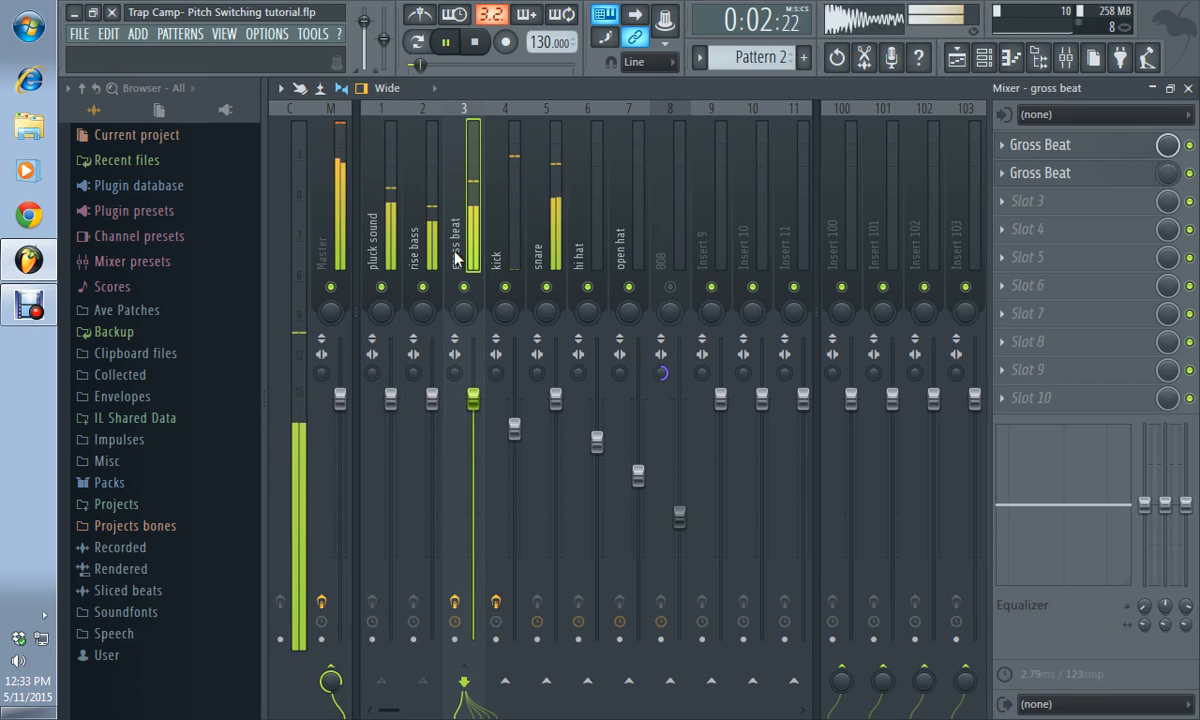
key("space")
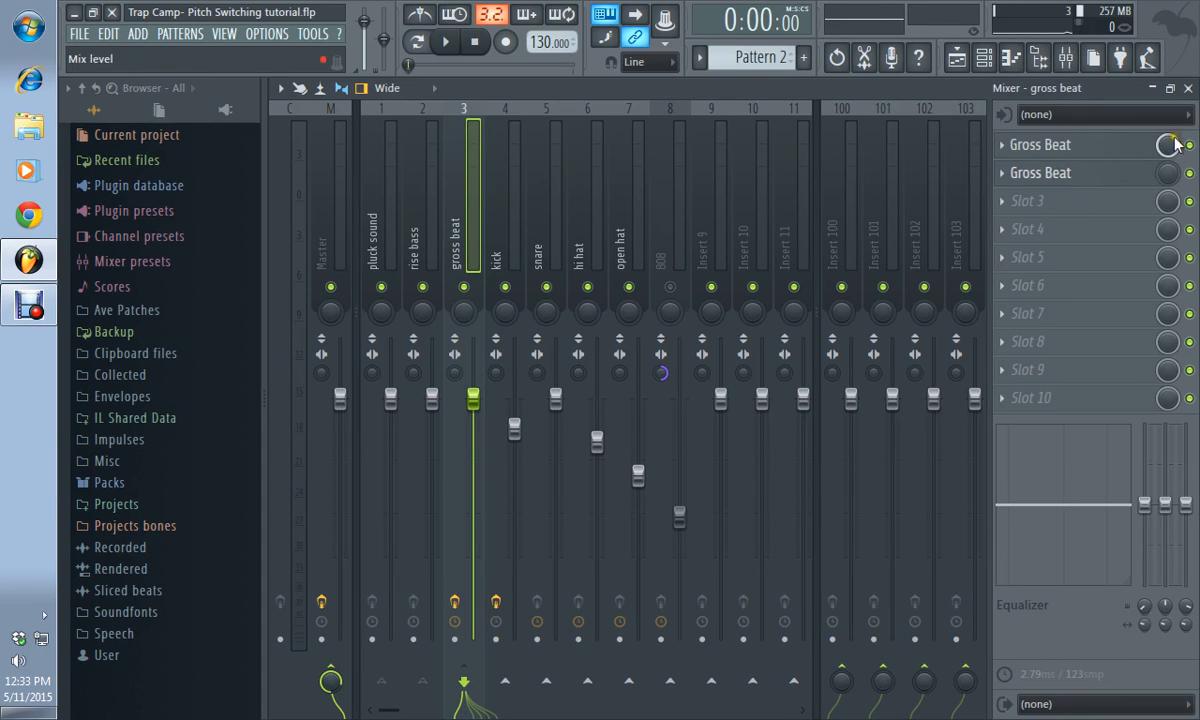
Close the mixer and open the playlist with an enlarged view of the Gross Beat mix level envelope on Track 1.
left_click(1188, 89)
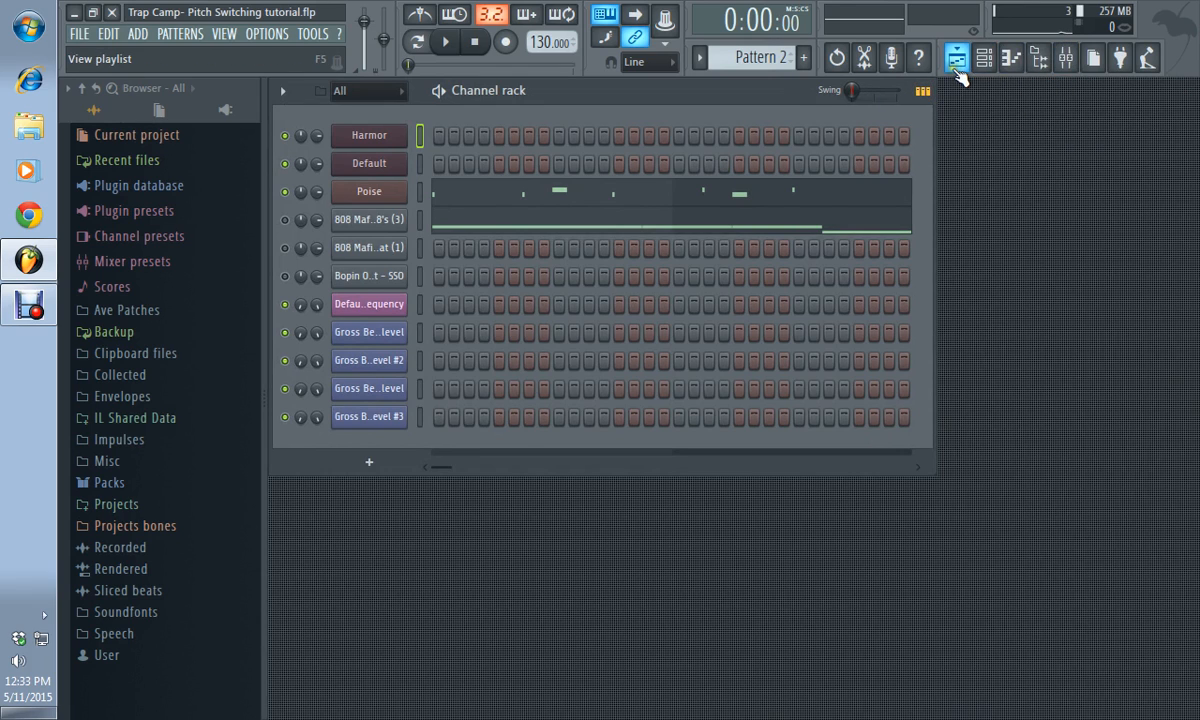
left_click(956, 66)
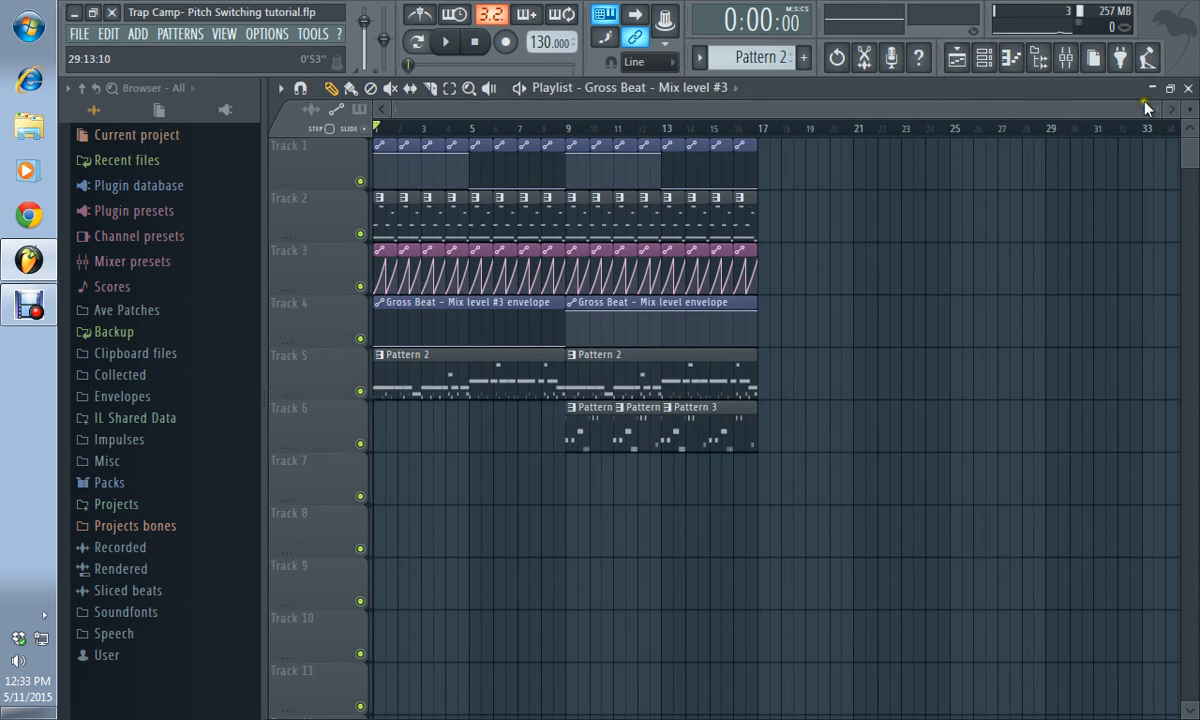
left_click_drag(1160, 107, 420, 107)
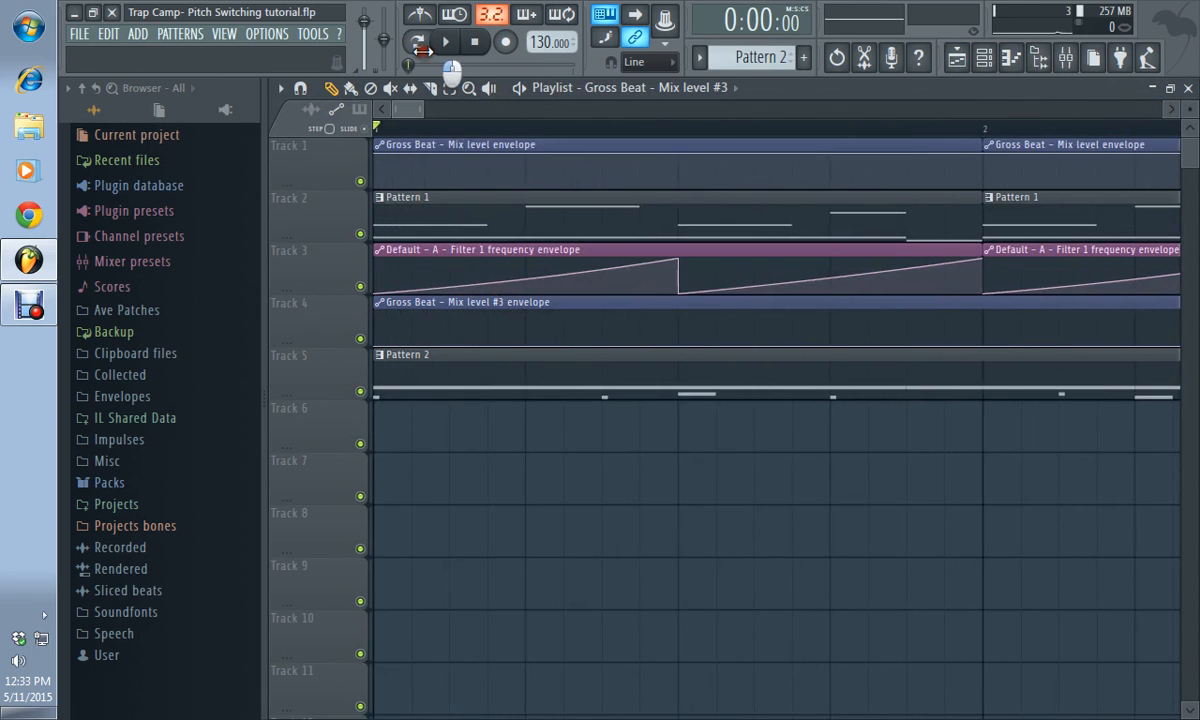
left_click_drag(1190, 109, 1190, 260)
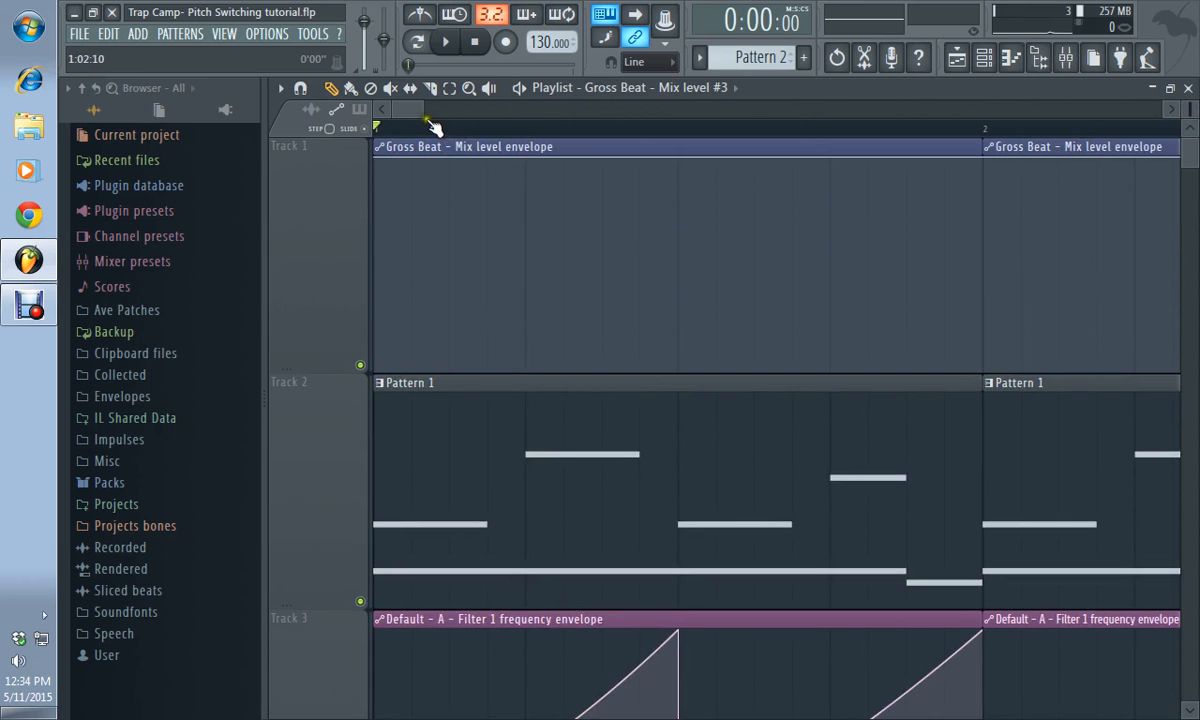
Delete all existing Gross Beat mix level envelope clips from Track 1 of the playlist.
left_click_drag(420, 116, 935, 110)
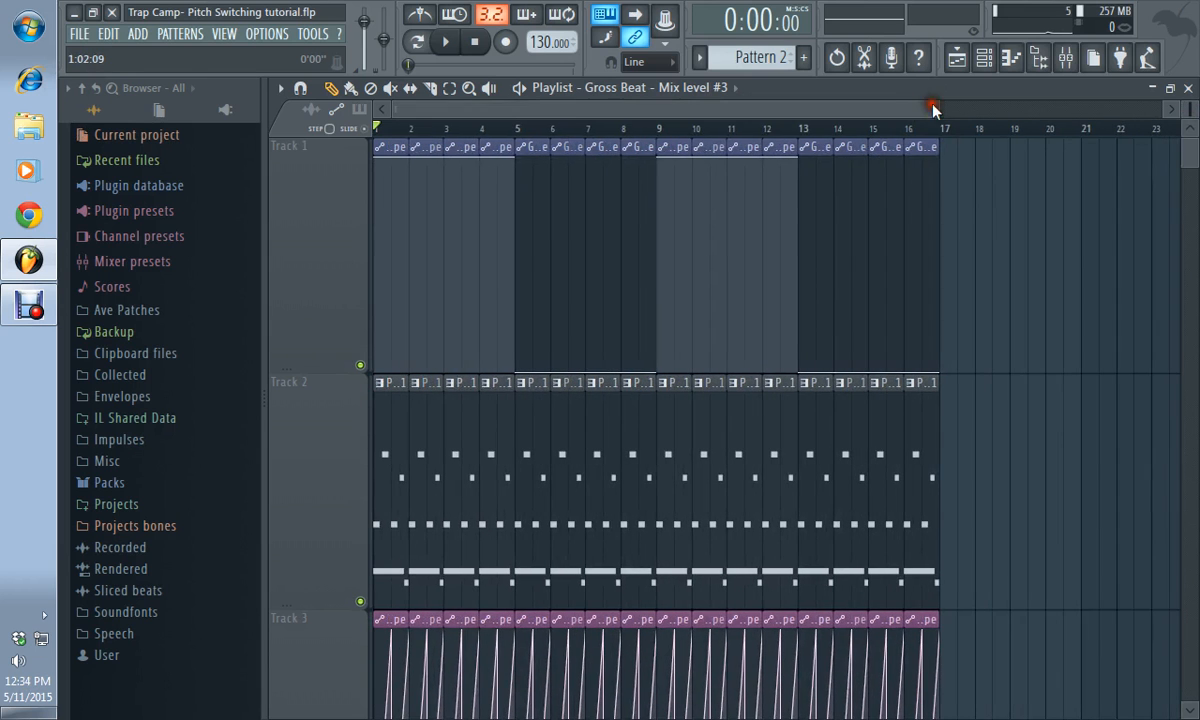
mouse_move(960, 210)
left_mouse_down()
mouse_move(488, 254)
mouse_move(402, 273)
mouse_move(412, 287)
left_mouse_up()
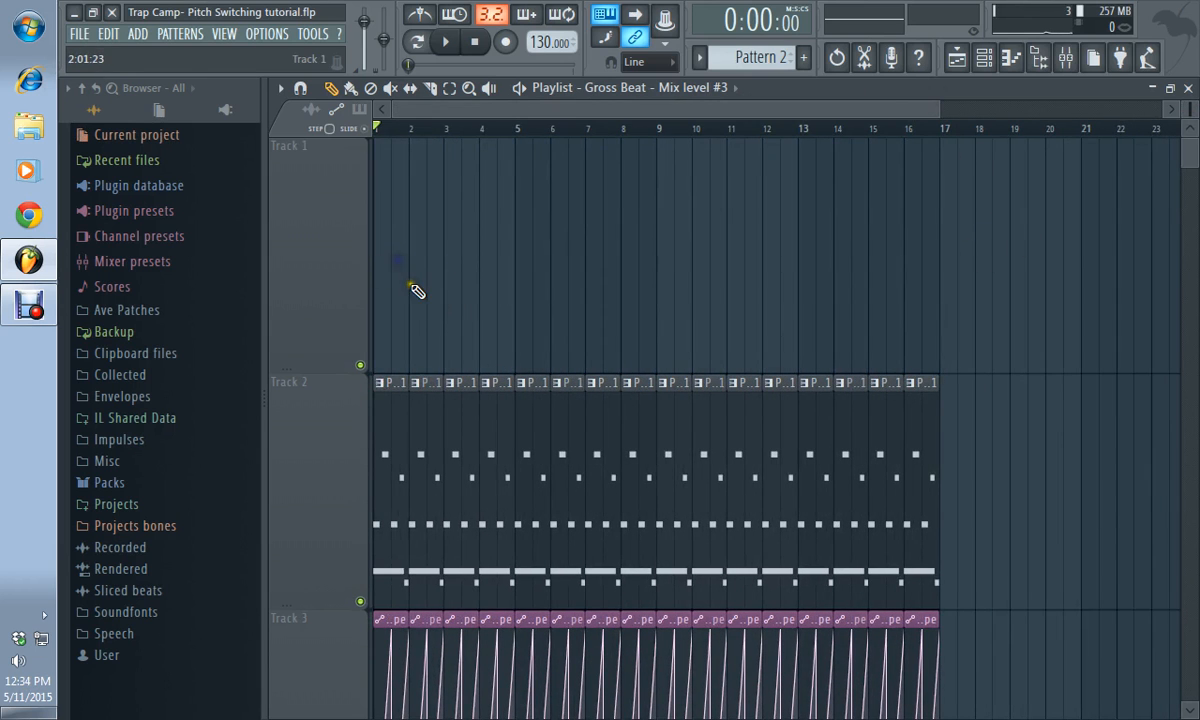
Create an automation clip for the first Gross Beat's mix level without a time selection, and delete that clip from Track 1.
left_click(1066, 58)
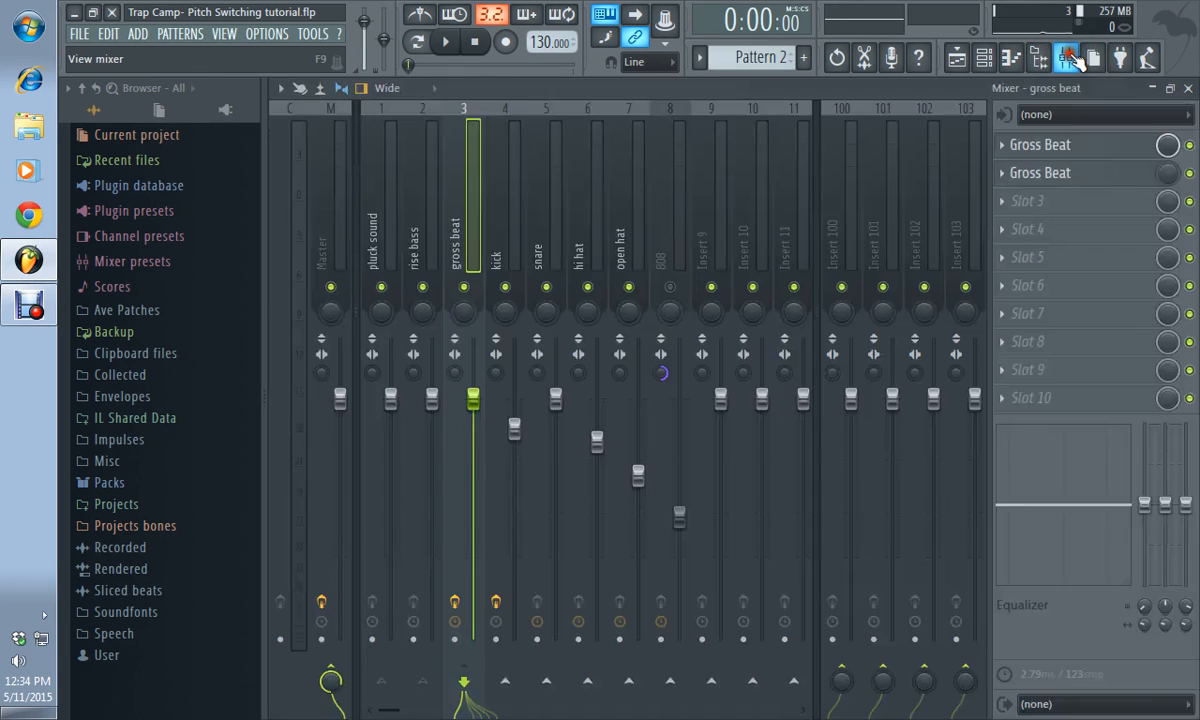
right_click(1170, 149)
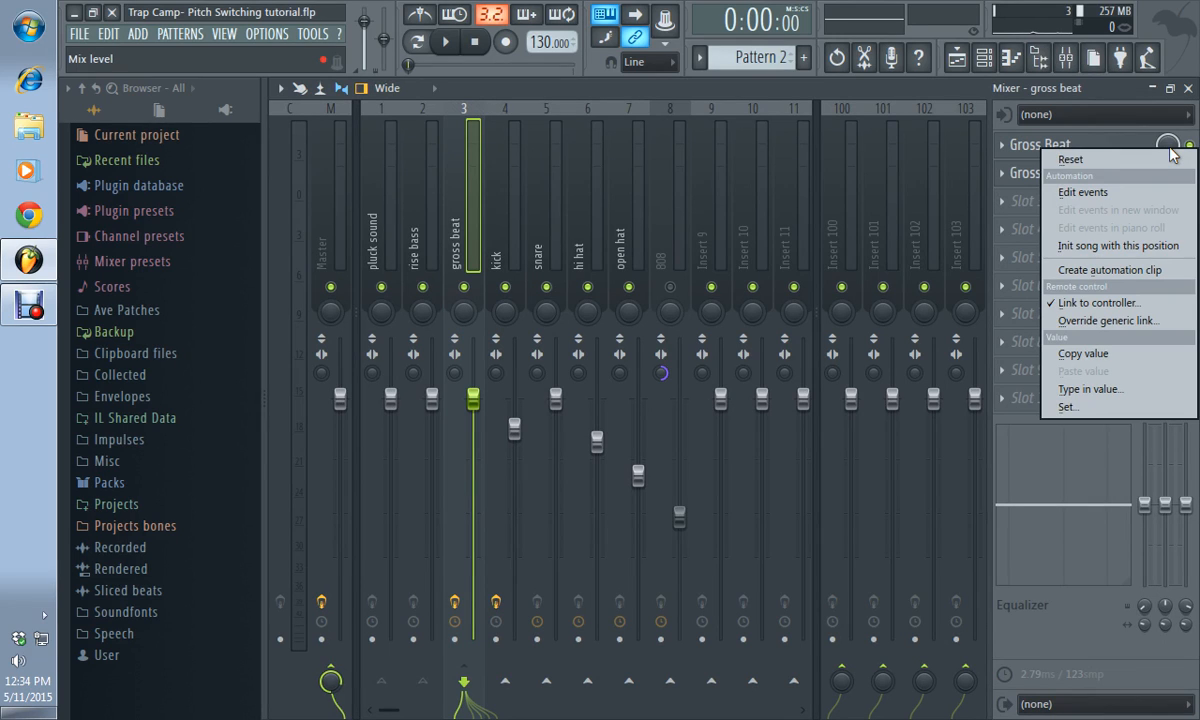
left_click(1130, 272)
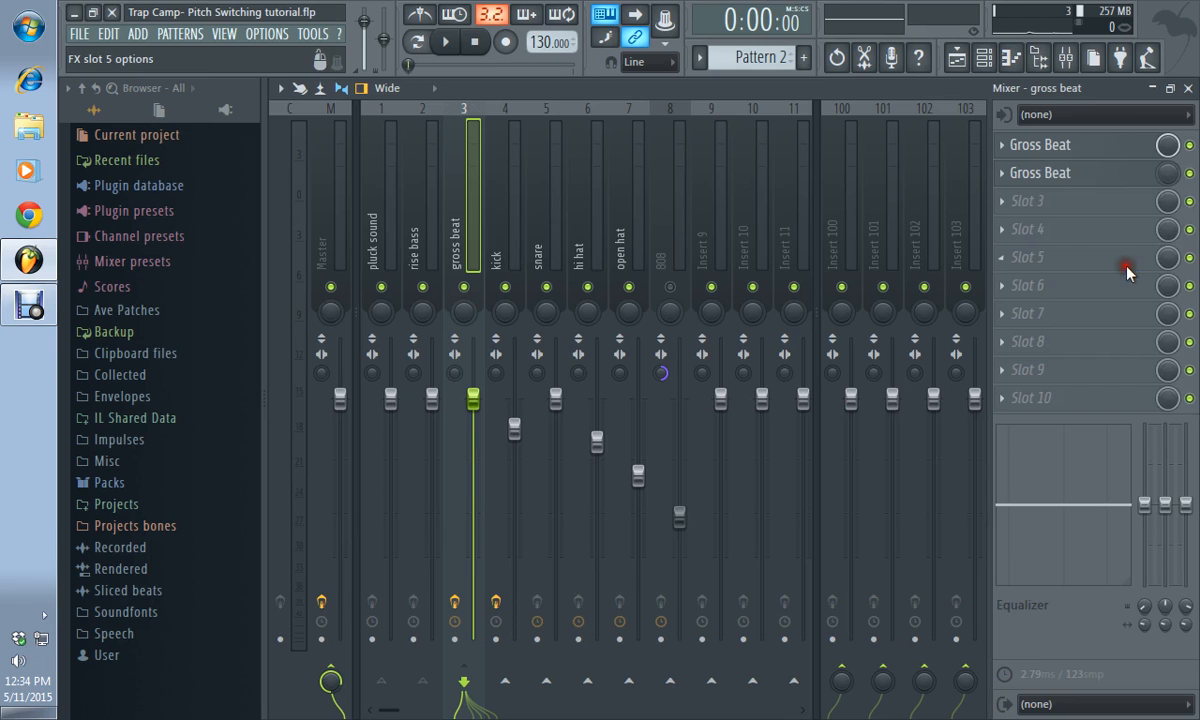
left_click(1066, 57)
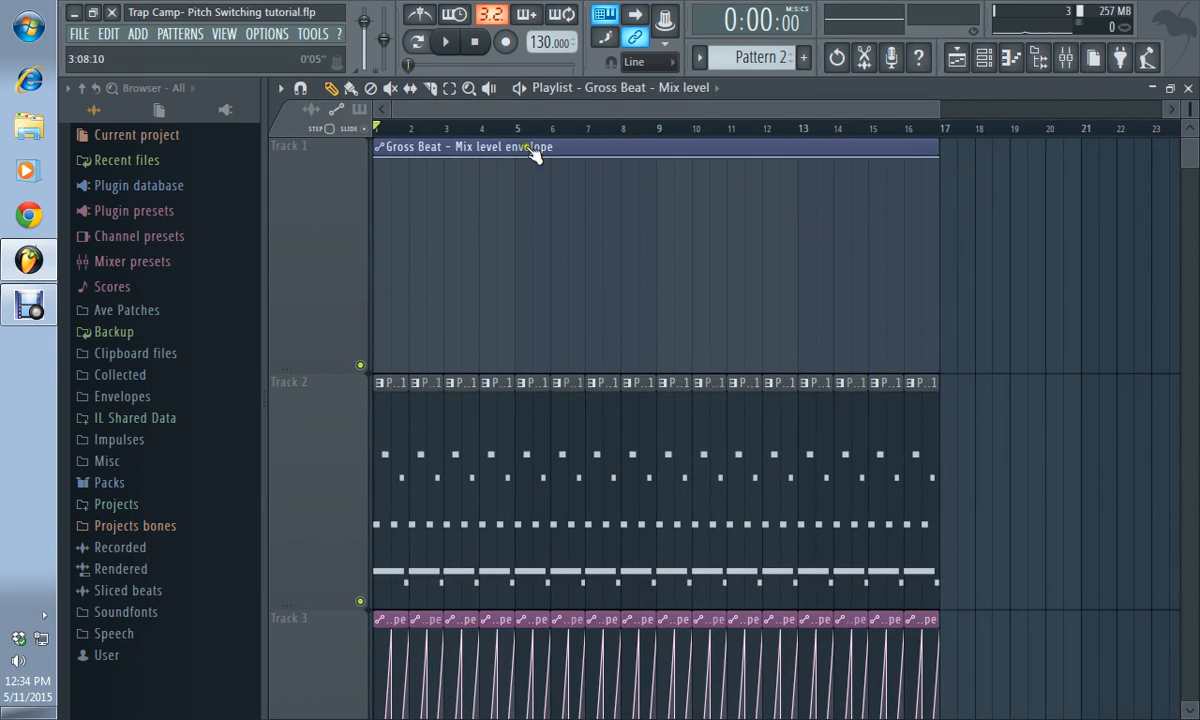
right_click(913, 150)
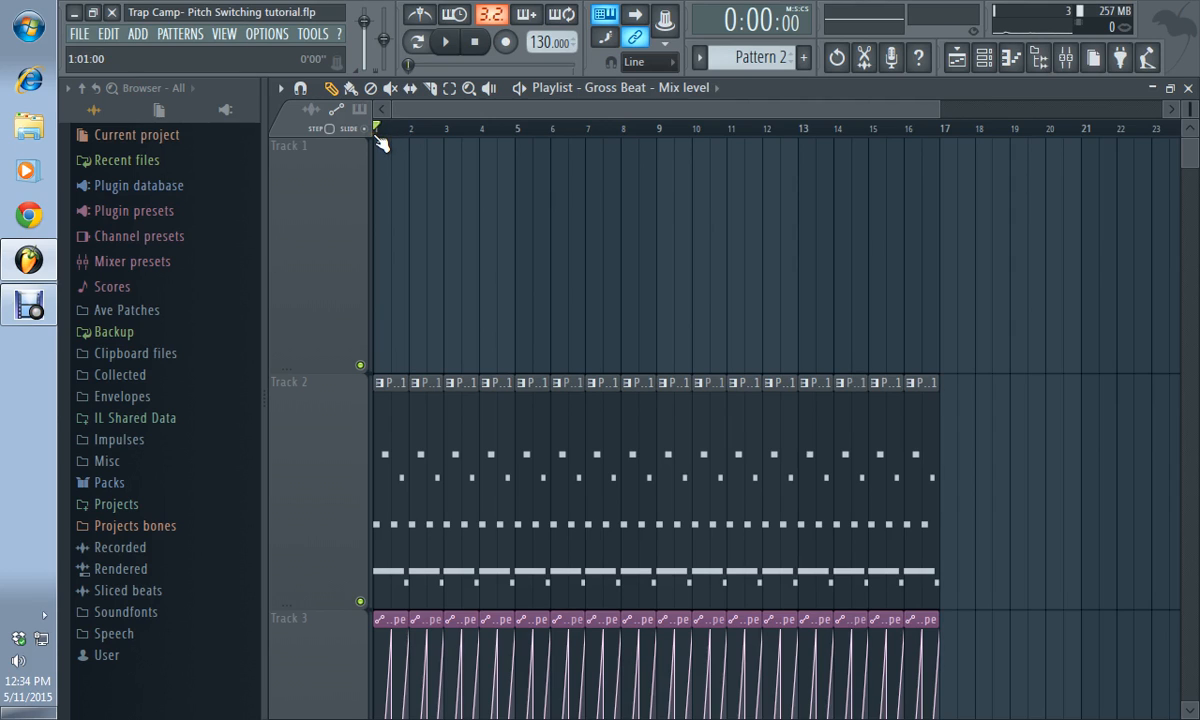
Select bars 1 to 4 in the playlist, play that section, and clear the time selection.
left_click_drag(926, 112, 553, 110)
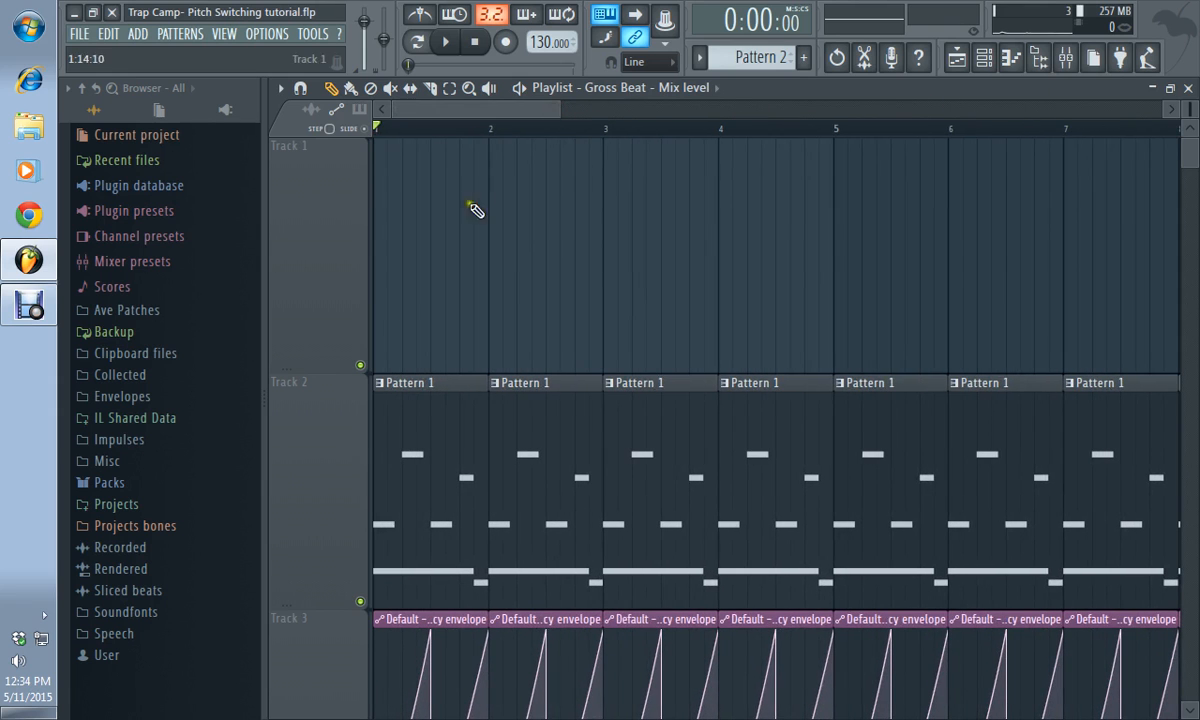
left_click_drag(383, 133, 832, 150)
key("space")
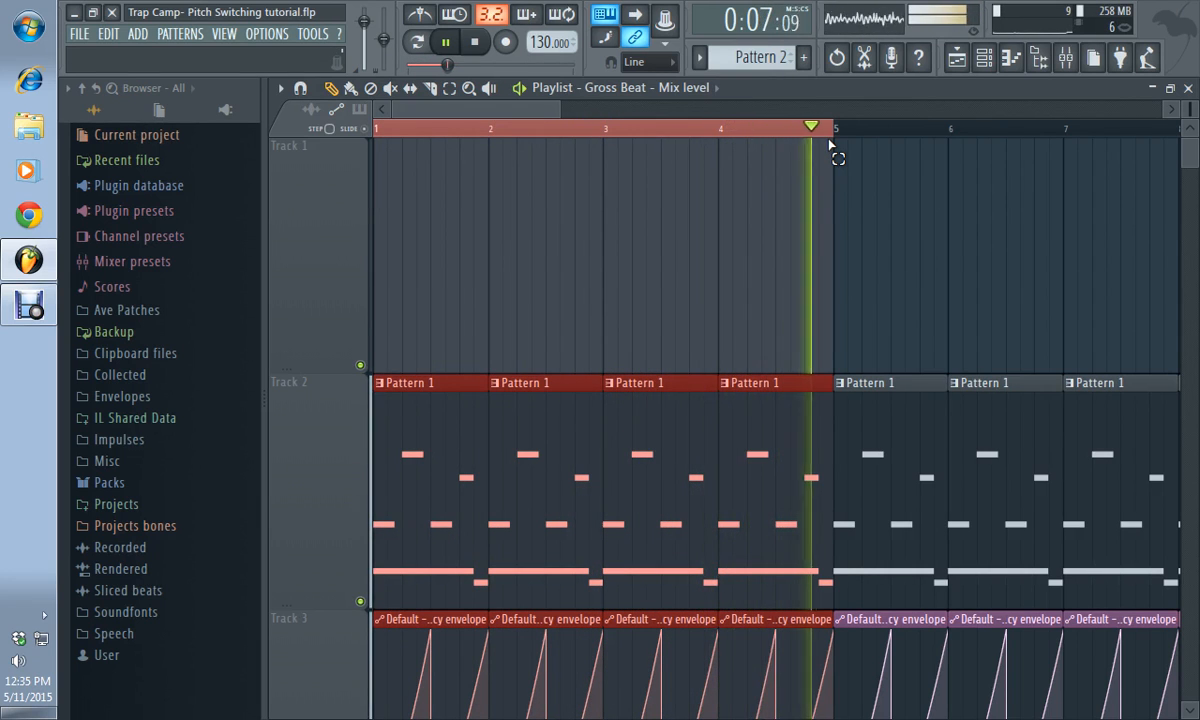
key("space")
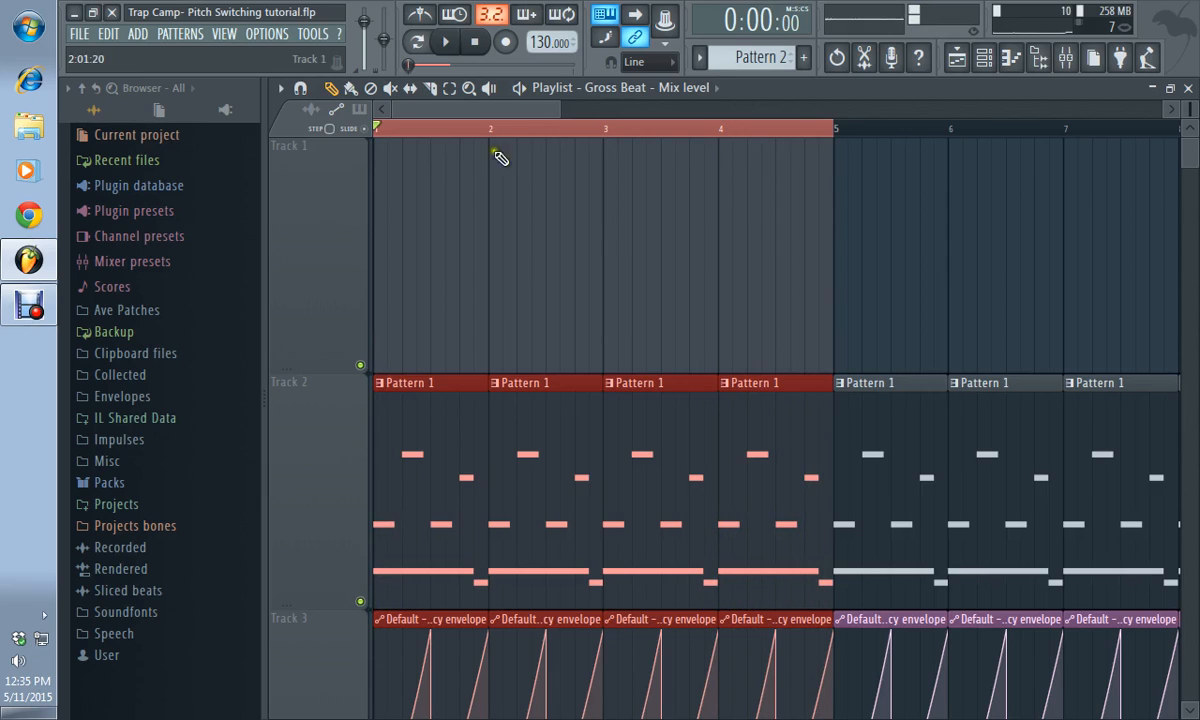
left_click(378, 134)
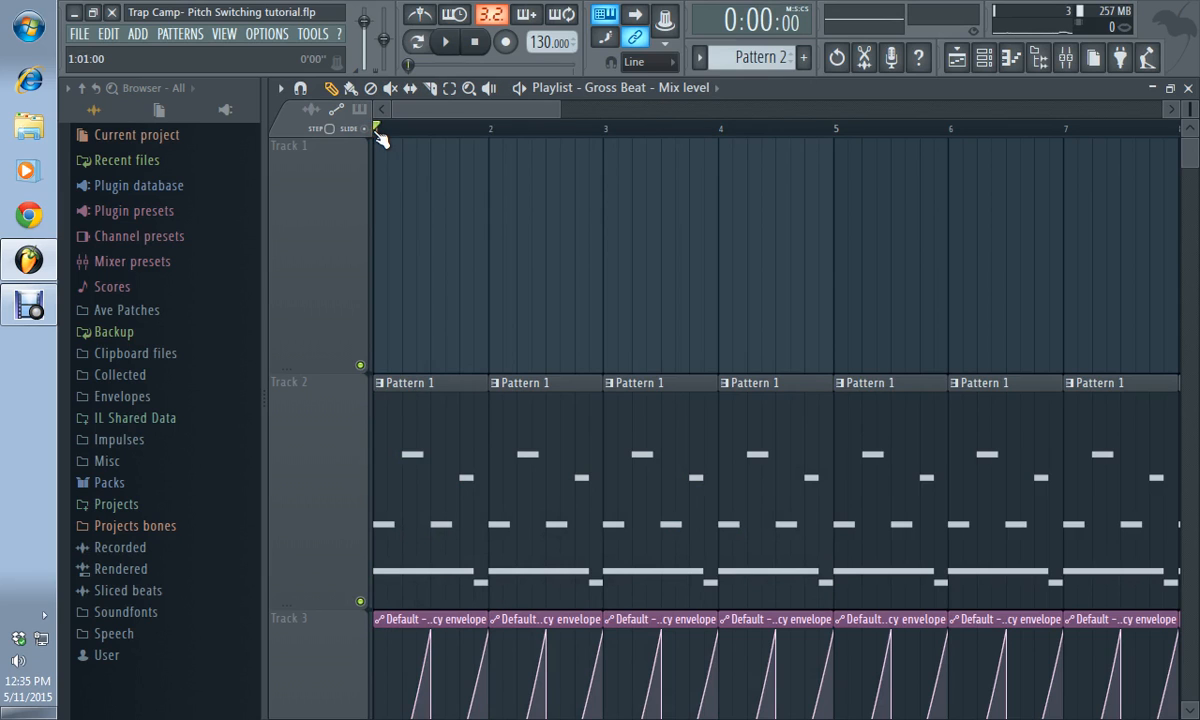
Select bars 1 to 4 and create an automation clip for the mix level of the gross beat track's first Gross Beat.
left_click_drag(379, 136, 840, 126)
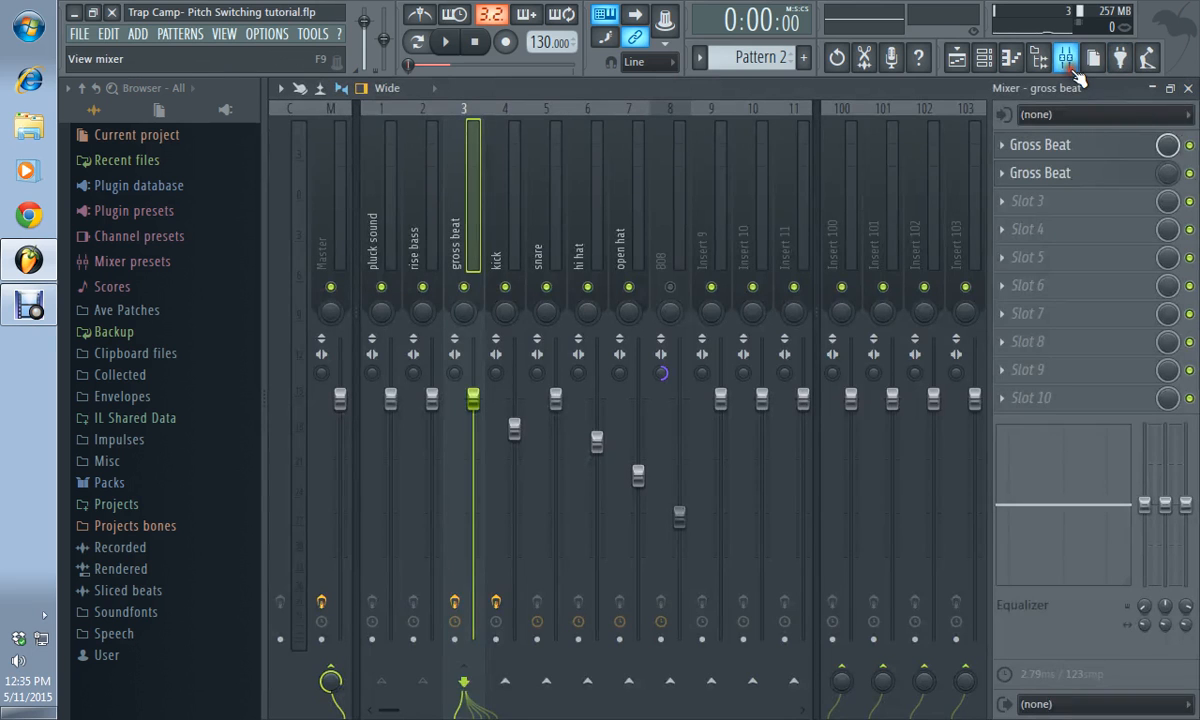
left_click(1068, 62)
left_click(1066, 62)
left_click(1066, 62)
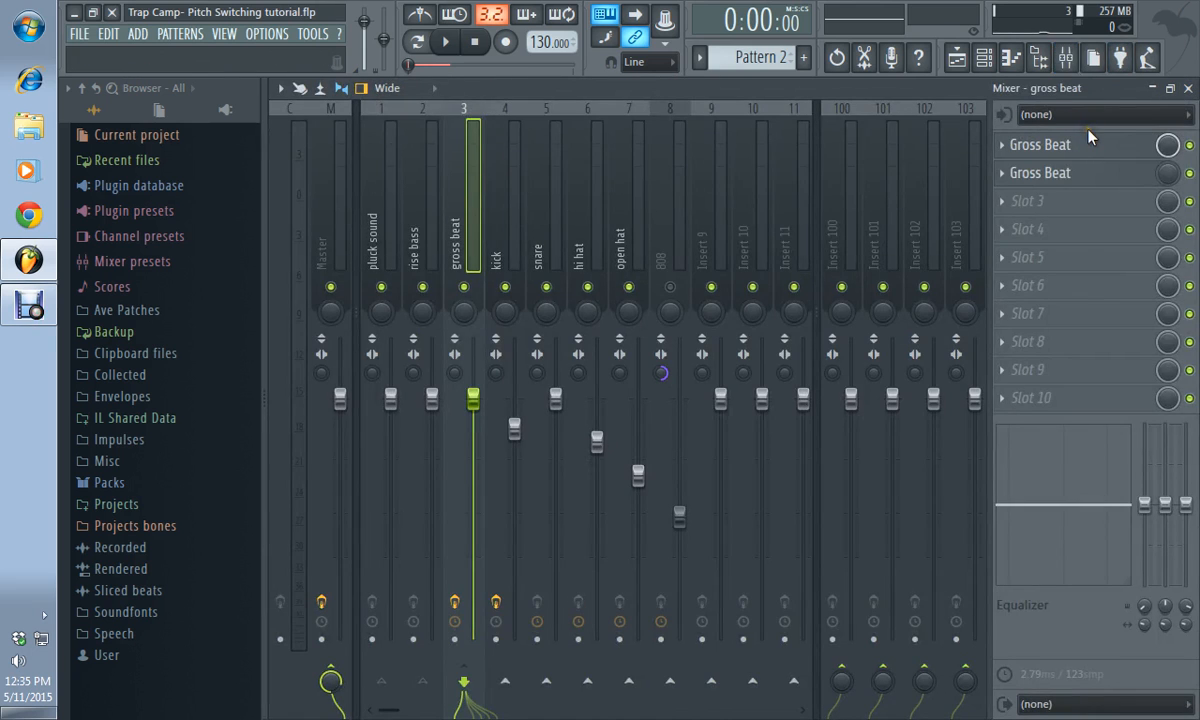
right_click(1167, 145)
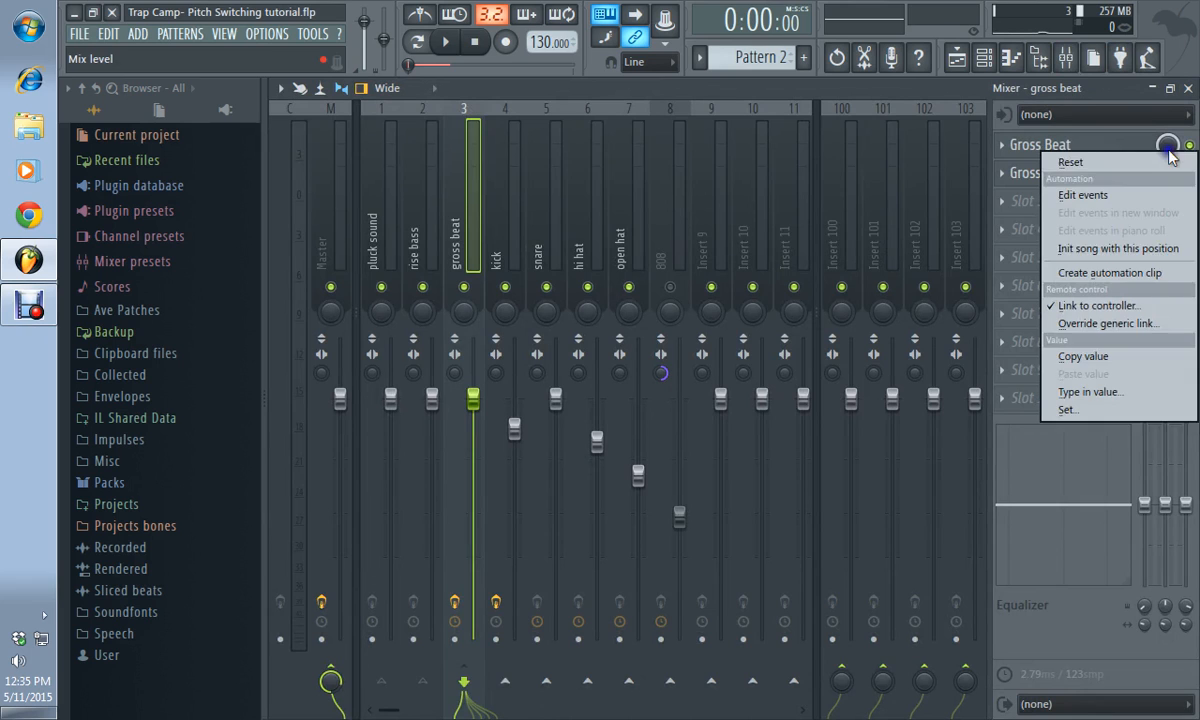
left_click(1128, 273)
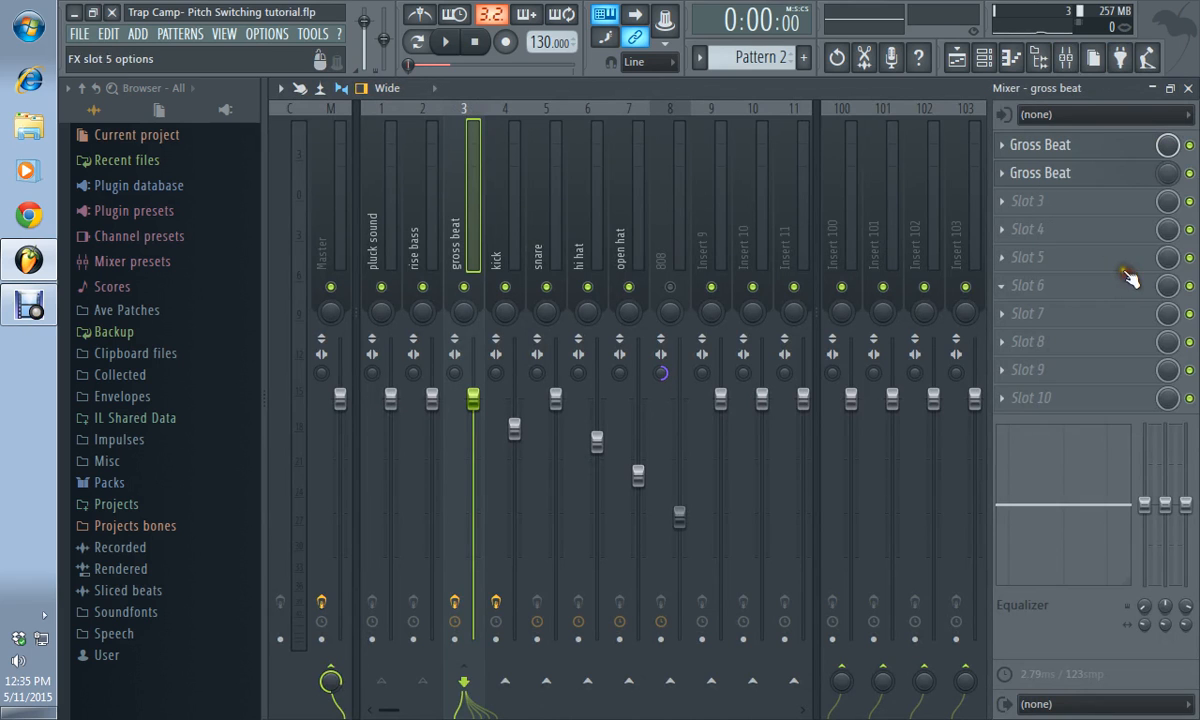
left_click(962, 60)
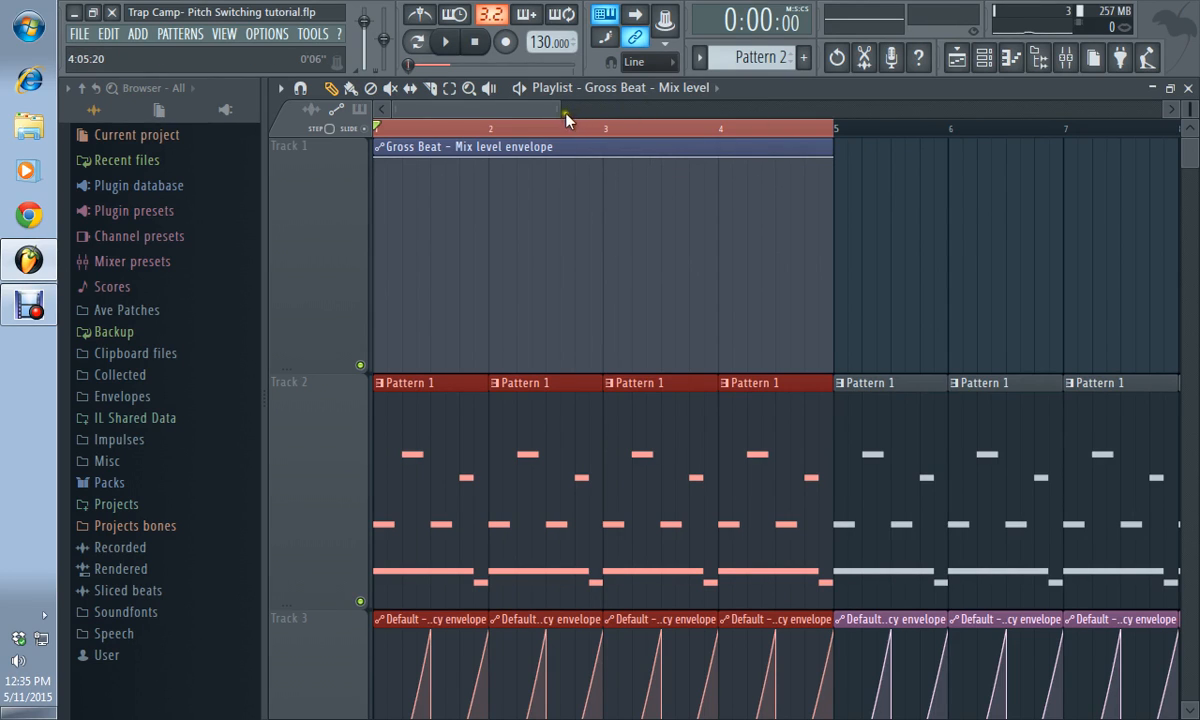
Clear the time selection and play the song past the end of the four-bar Gross Beat envelope clip.
left_click_drag(566, 119, 980, 115)
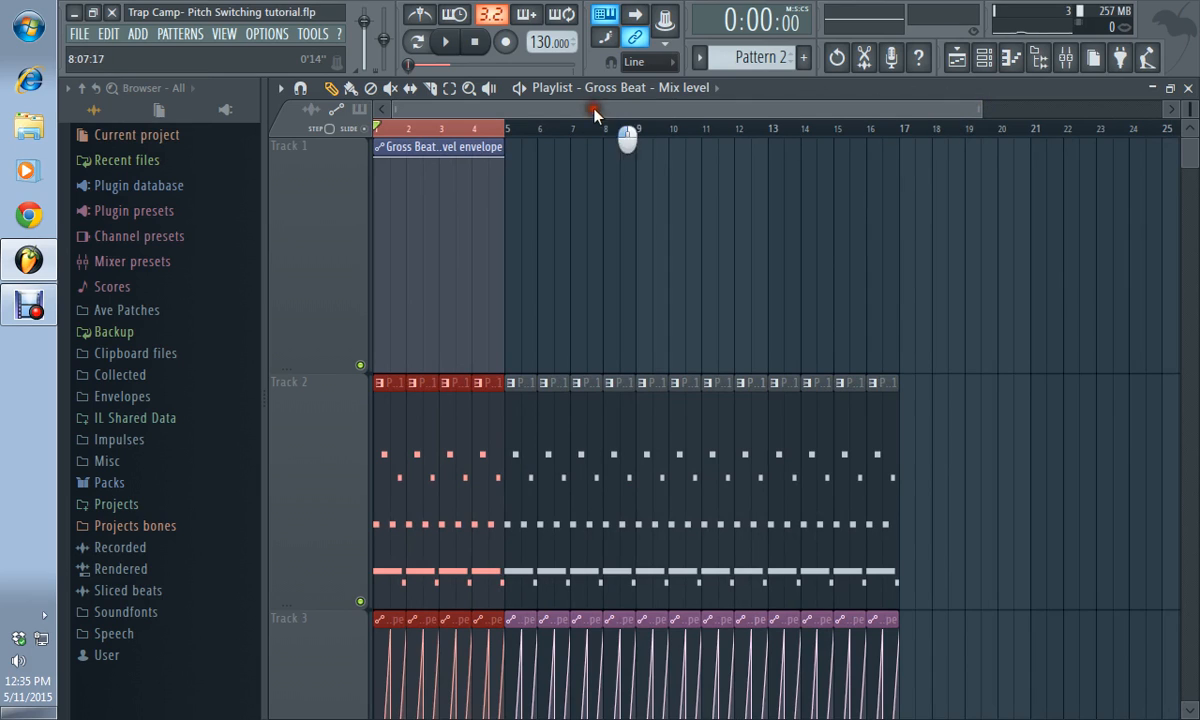
left_click(477, 130)
key("space")
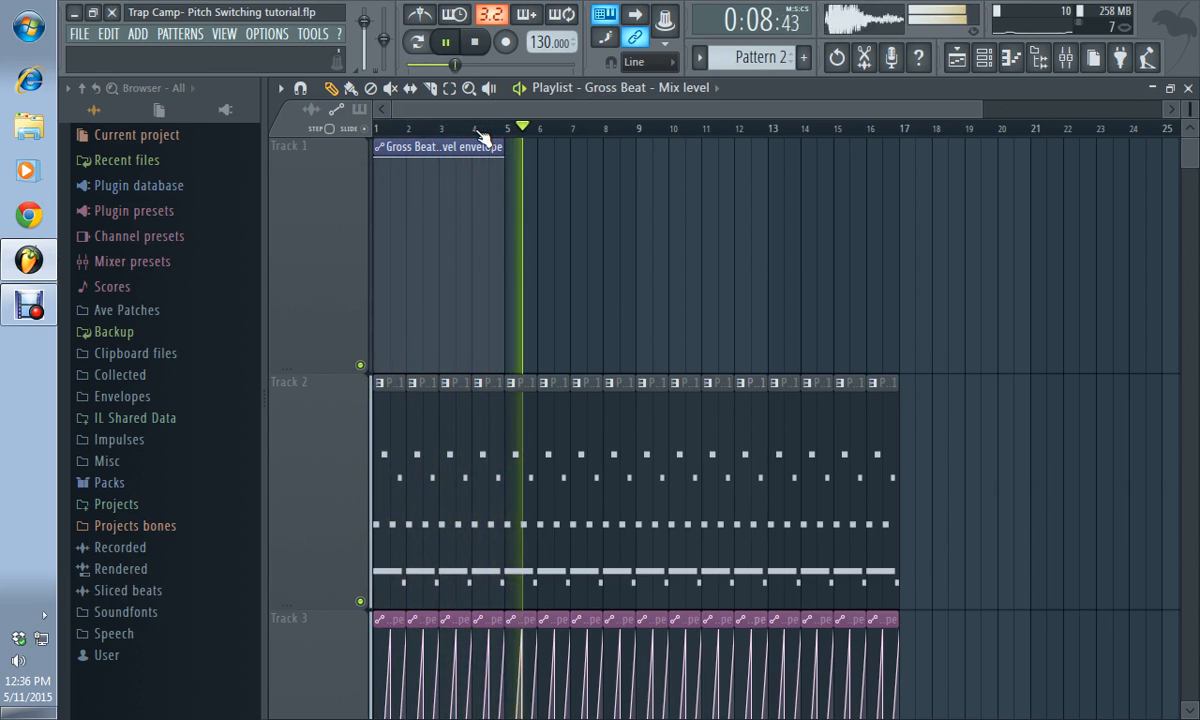
key("space")
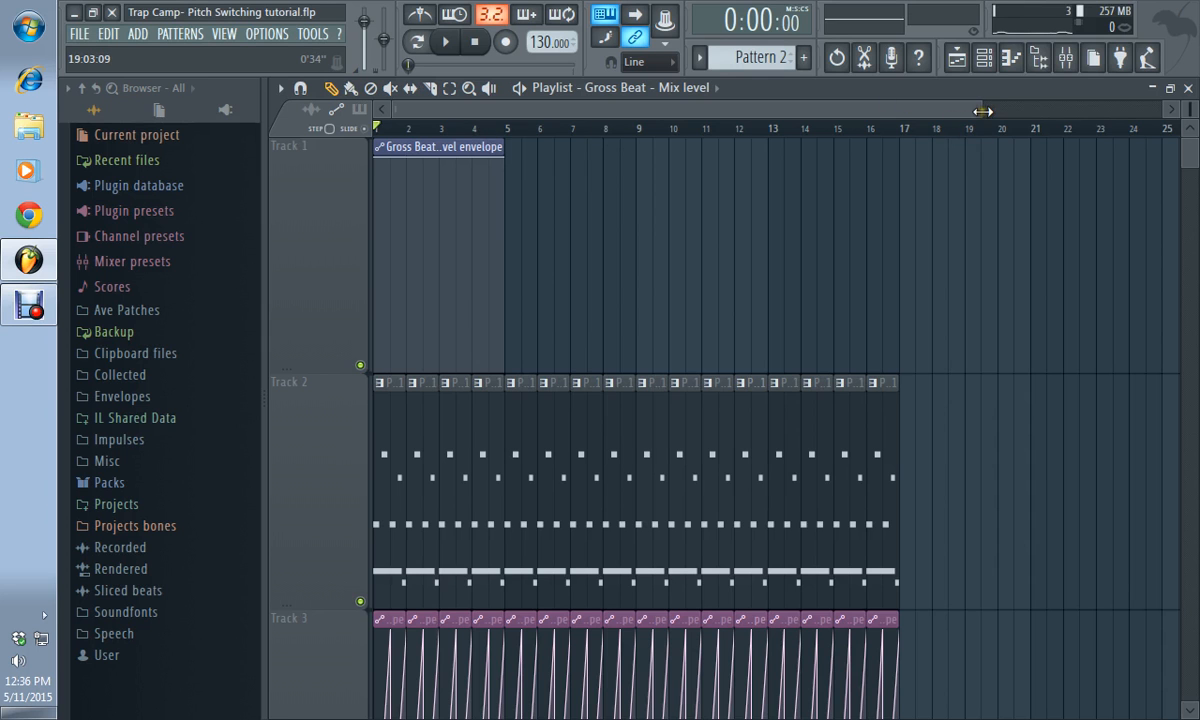
Set the end point of the Gross Beat mix level envelope at bar 5 to Hold mode.
left_click_drag(983, 108, 519, 103)
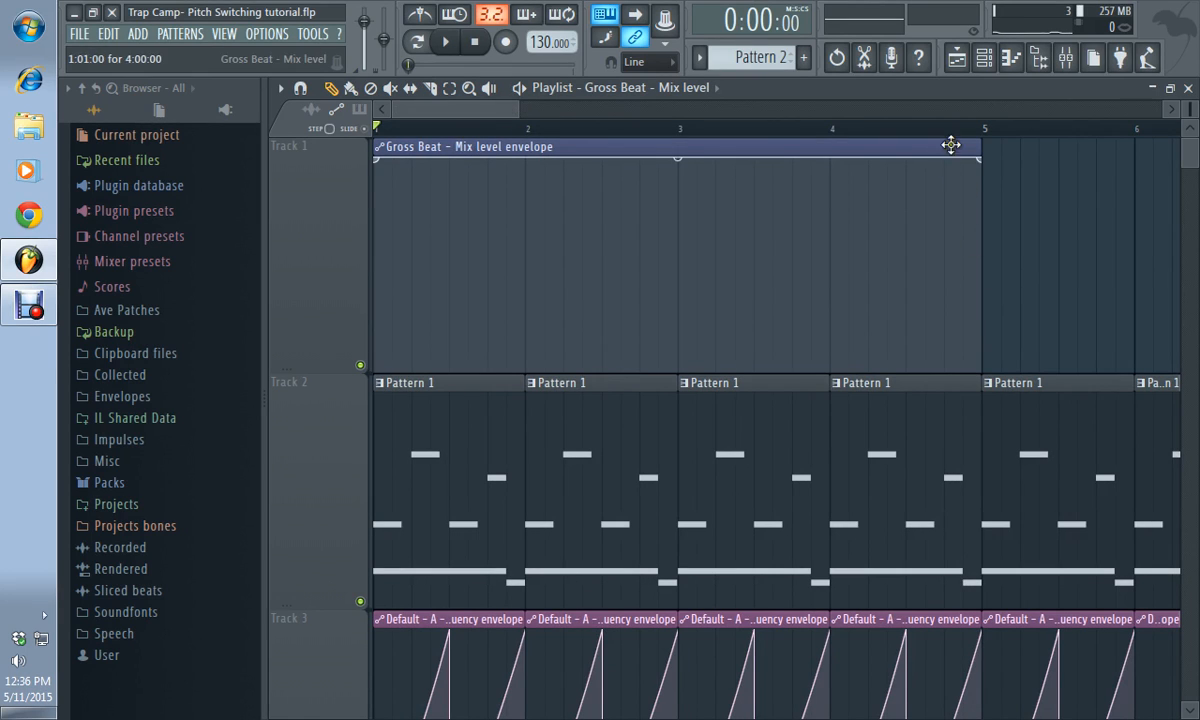
mouse_move(983, 158)
left_mouse_down()
mouse_move(973, 165)
mouse_move(983, 162)
left_mouse_up()
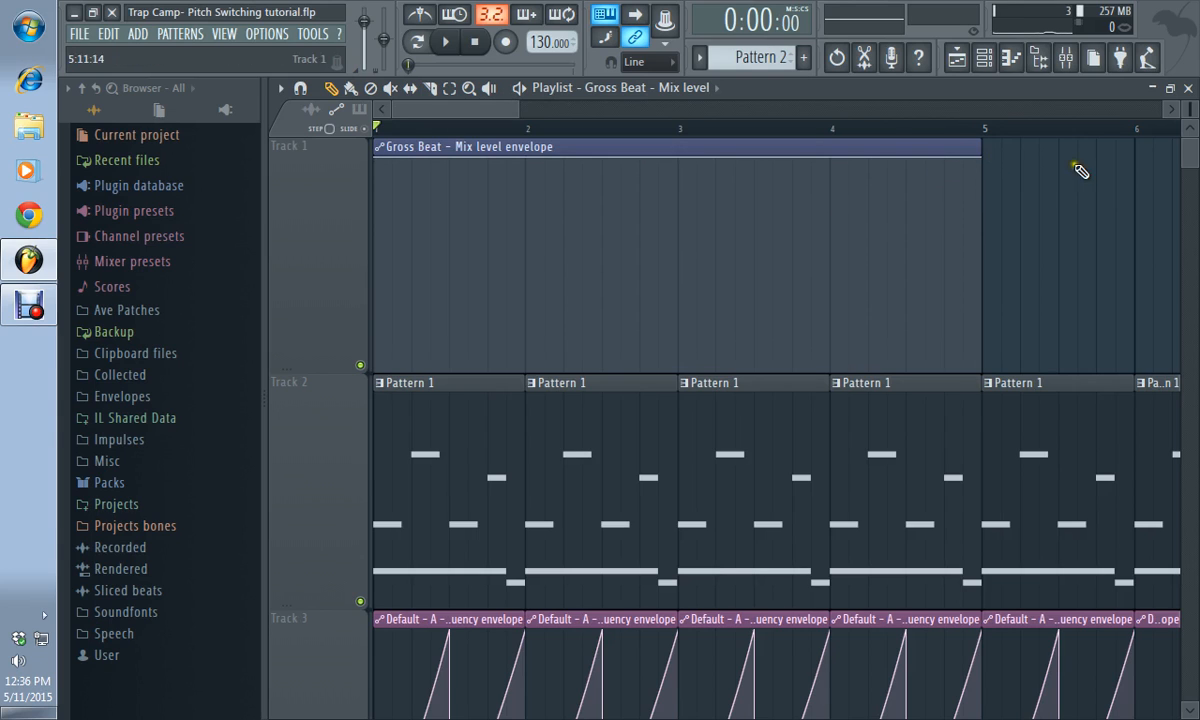
mouse_move(981, 158)
left_mouse_down()
mouse_move(973, 182)
mouse_move(983, 162)
left_mouse_up()
right_click(982, 159)
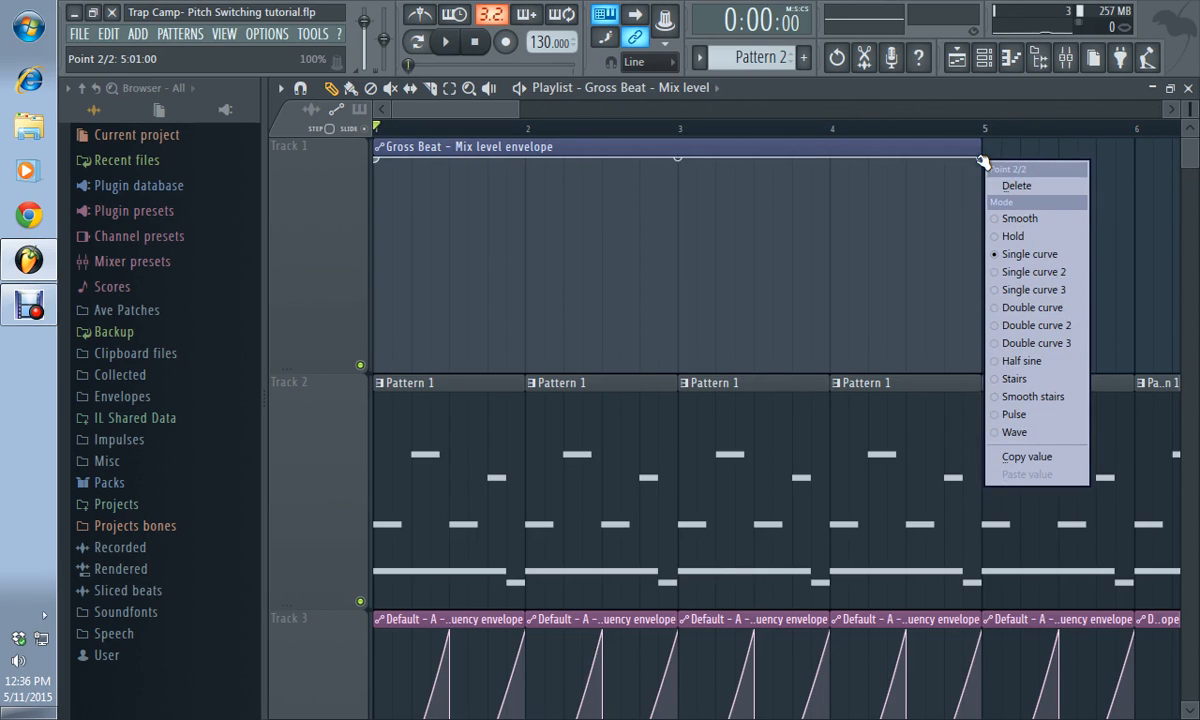
left_click(1012, 236)
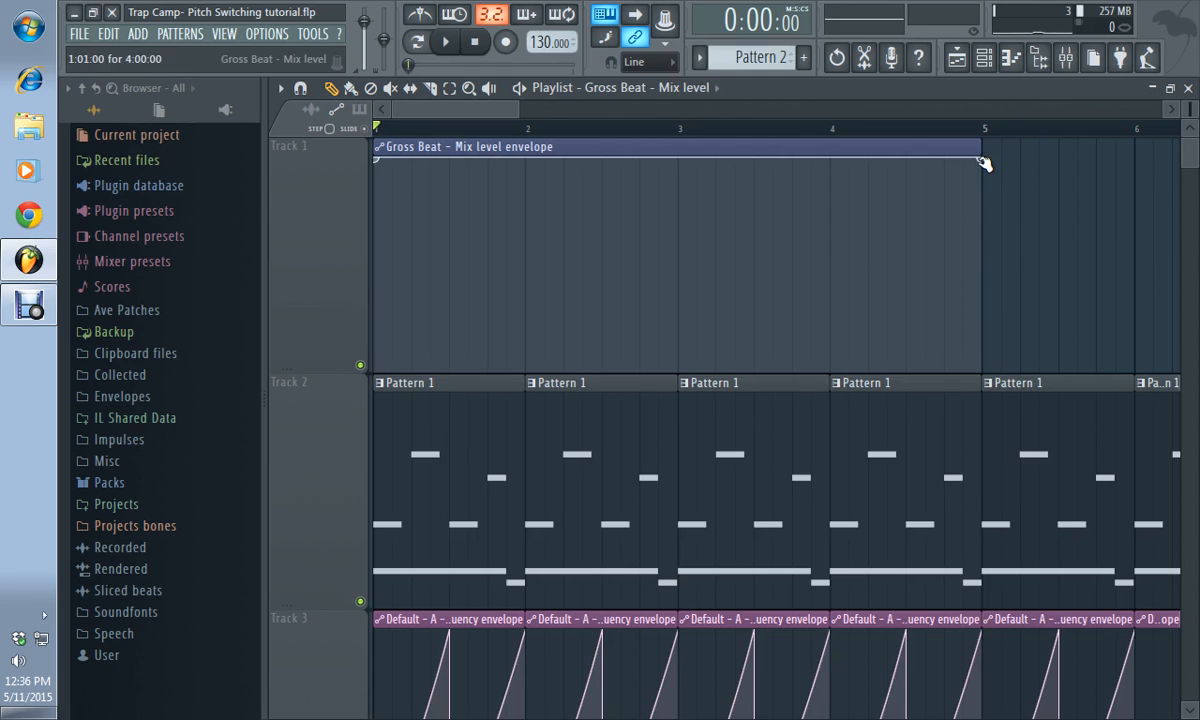
Review the end point's curve modes and lower that point at bar 5 to the minimum mix level.
mouse_move(985, 162)
left_mouse_down()
mouse_move(978, 378)
mouse_move(1005, 156)
mouse_move(988, 150)
left_mouse_up()
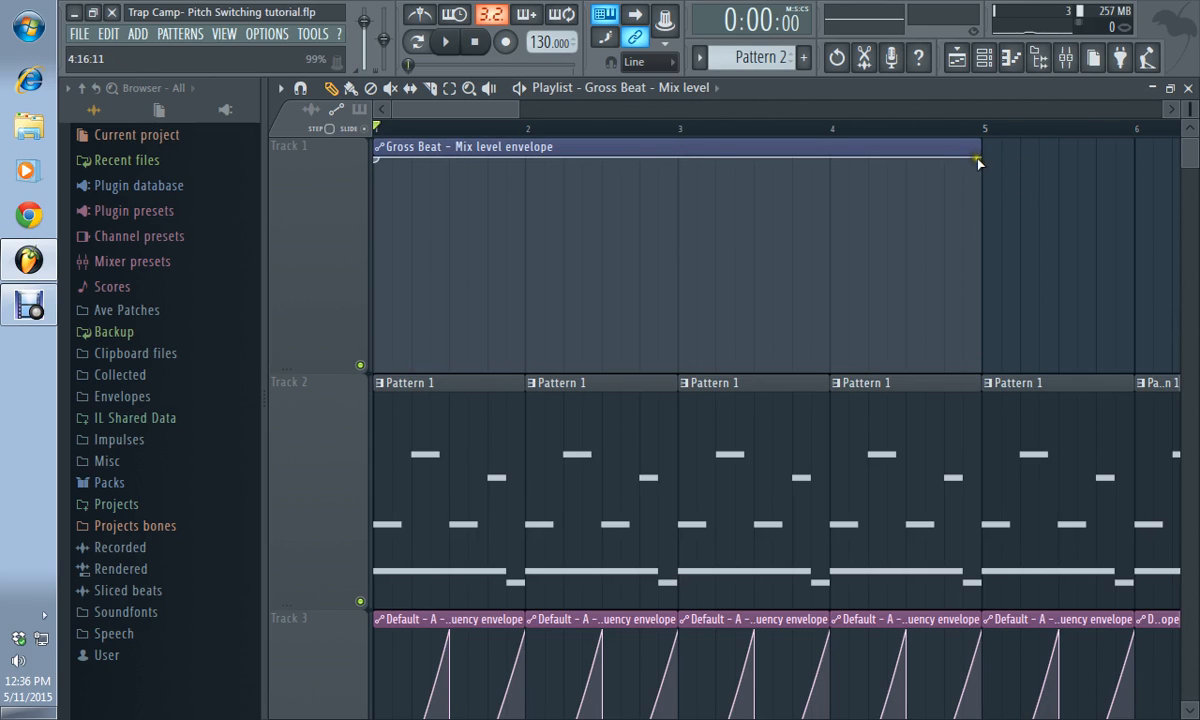
mouse_move(983, 153)
left_mouse_down()
mouse_move(1005, 162)
mouse_move(998, 151)
mouse_move(985, 160)
left_mouse_up()
right_click(985, 160)
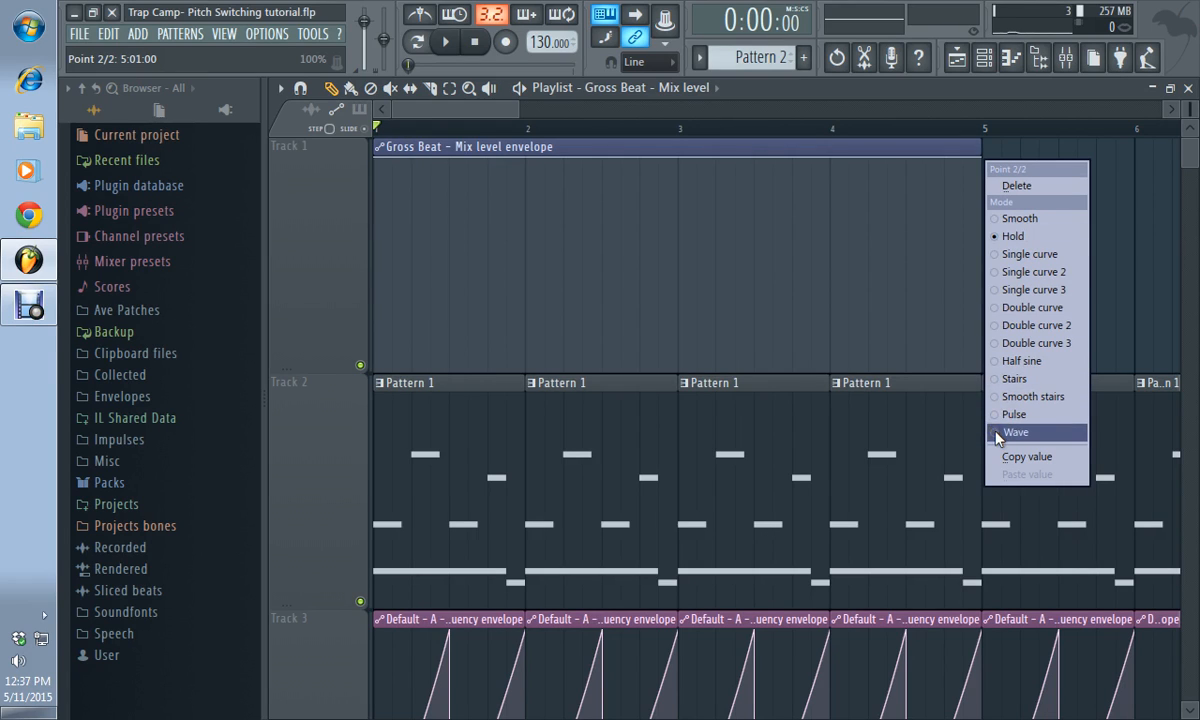
left_click(966, 145)
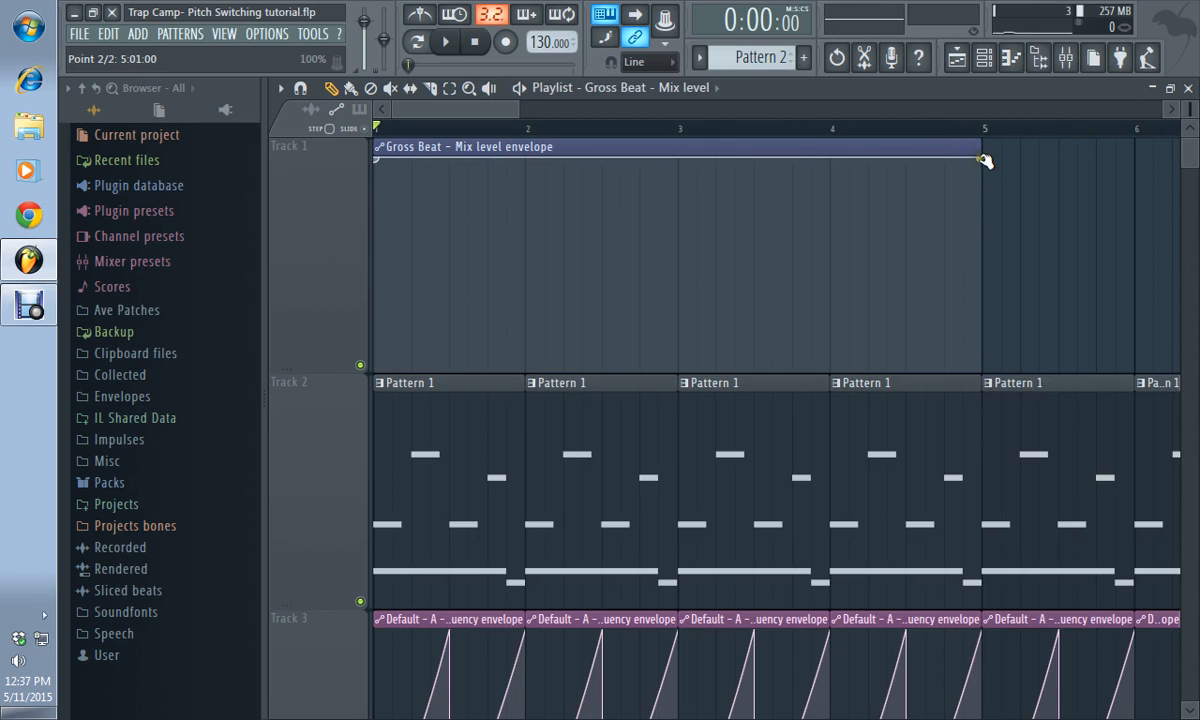
left_click_drag(980, 157, 980, 371)
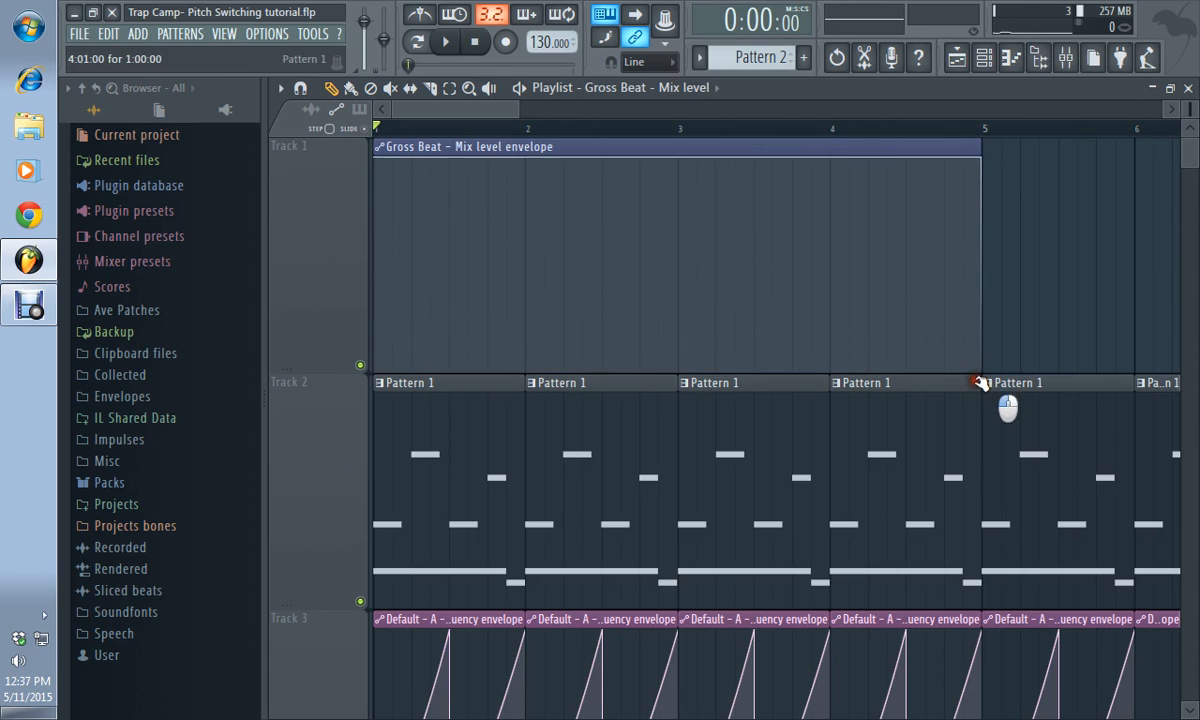
Extend the envelope clip past bar 5 to audition the mix level drop, and trim it back to four bars.
left_click_drag(980, 146, 1090, 150)
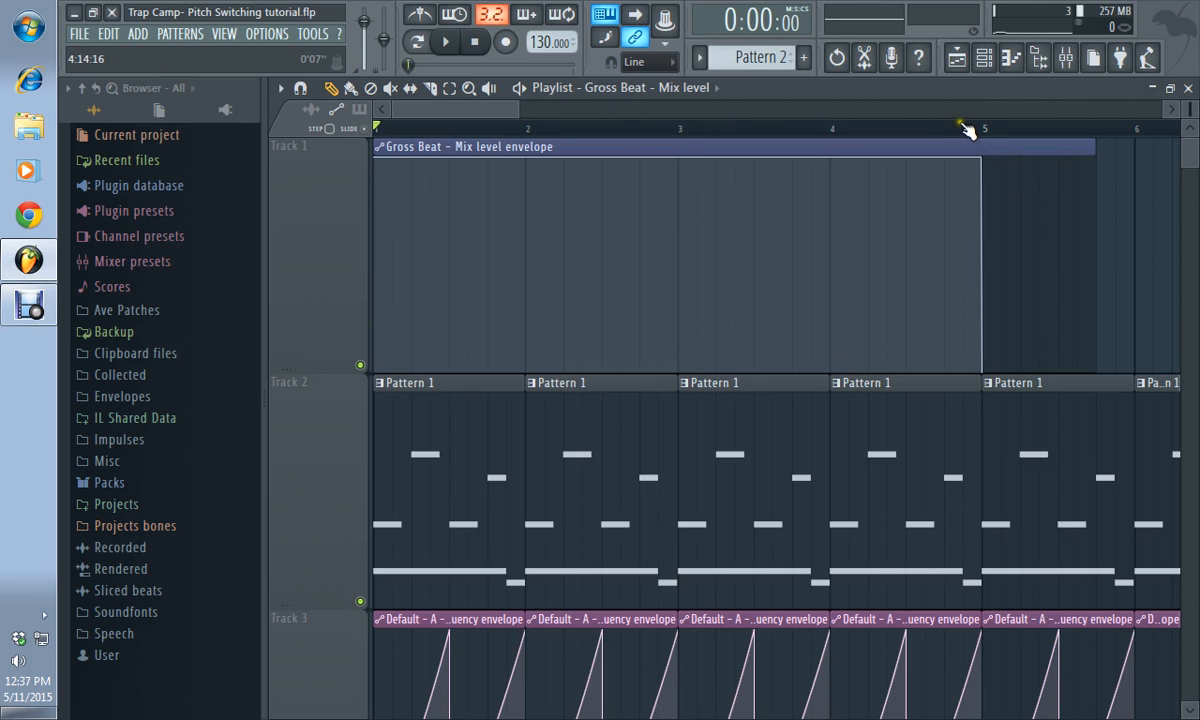
left_click_drag(963, 126, 928, 126)
key("space")
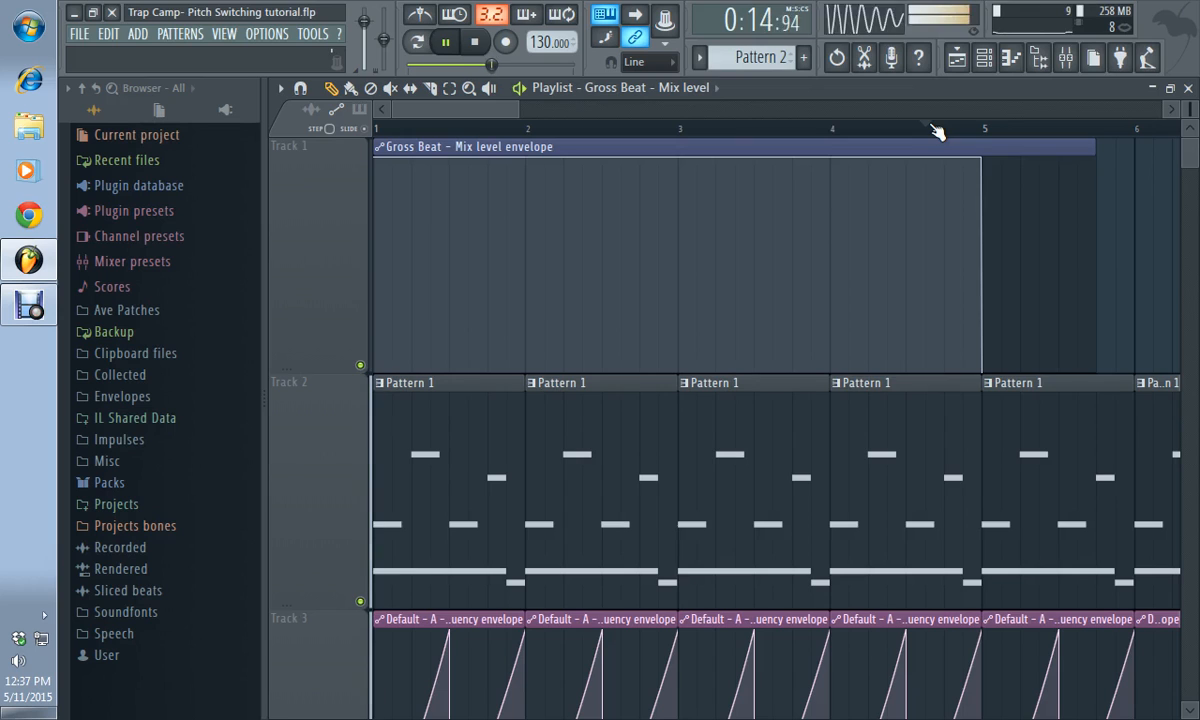
key("space")
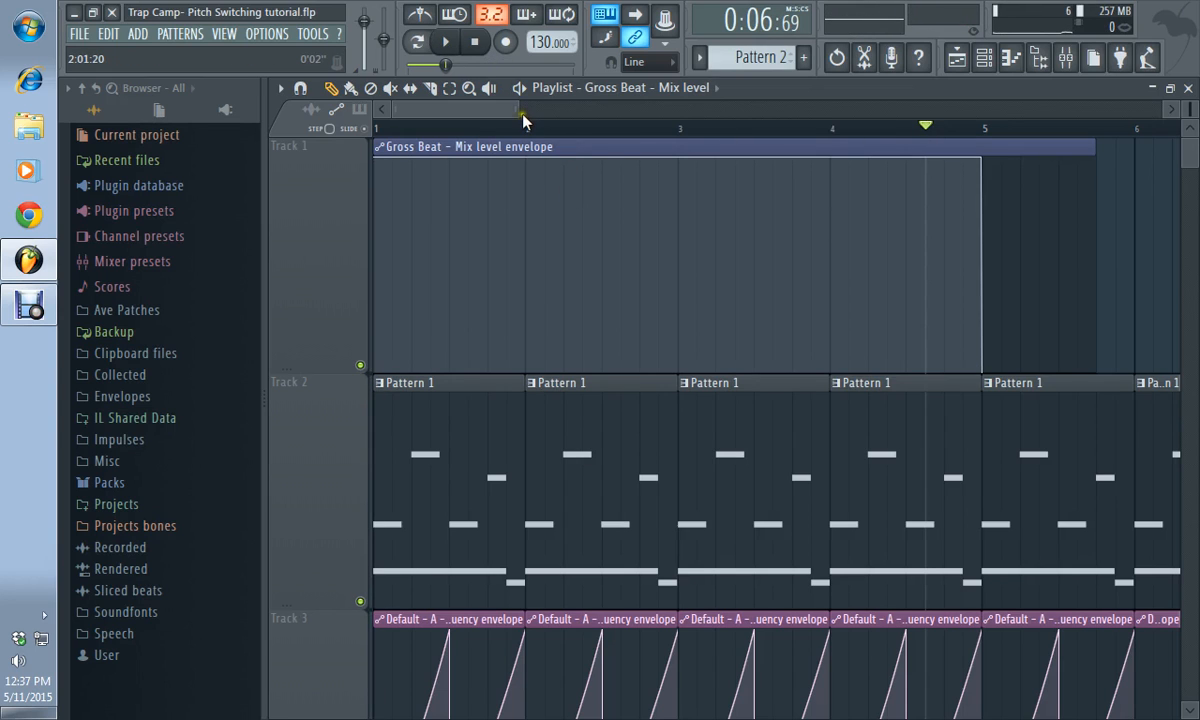
mouse_move(515, 110)
left_mouse_down()
mouse_move(596, 110)
mouse_move(512, 112)
left_mouse_up()
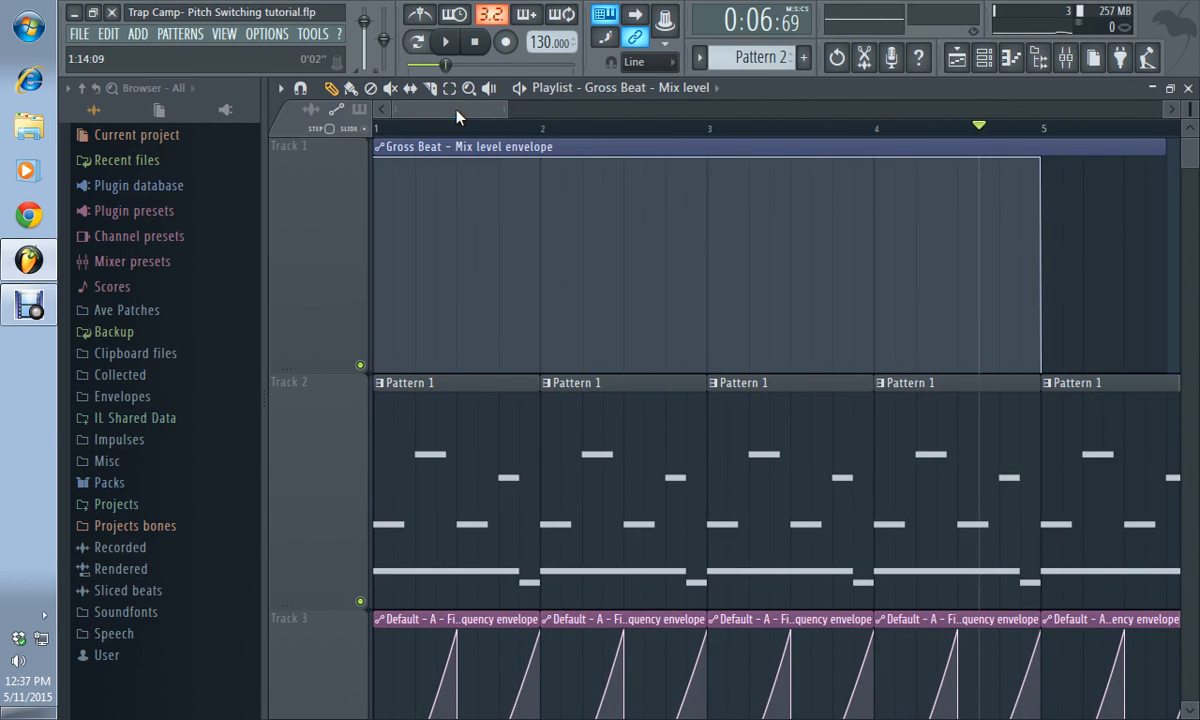
left_click_drag(490, 110, 732, 102)
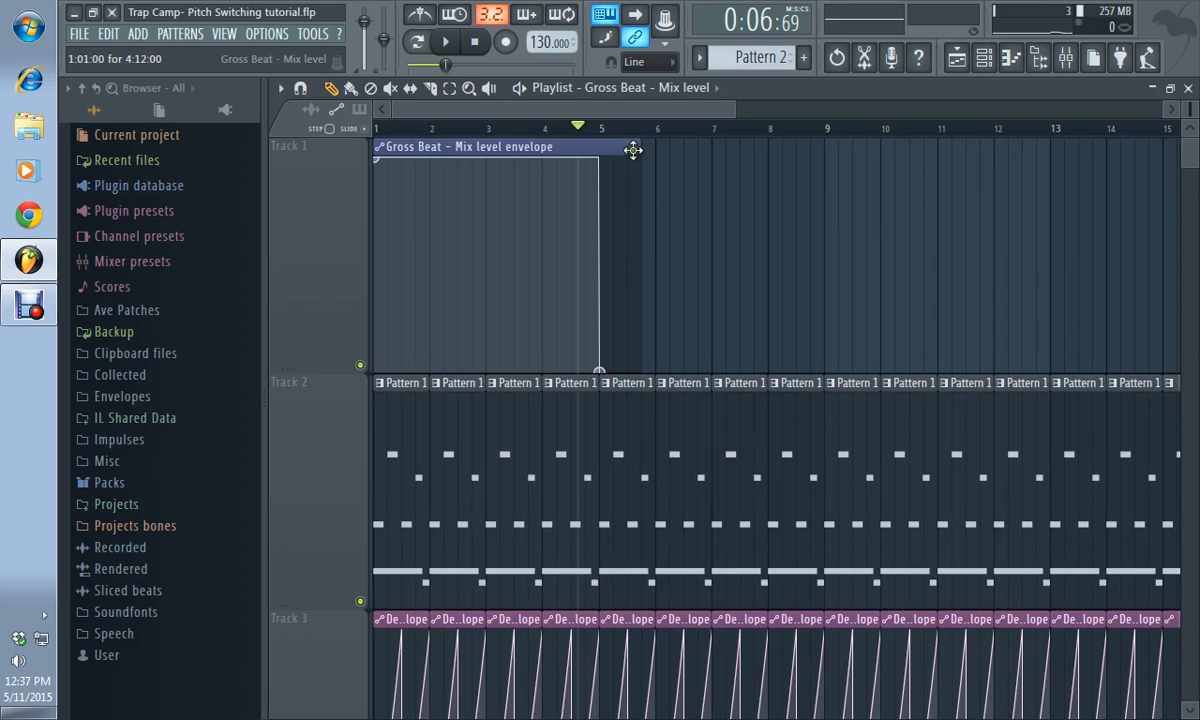
left_click_drag(637, 147, 596, 149)
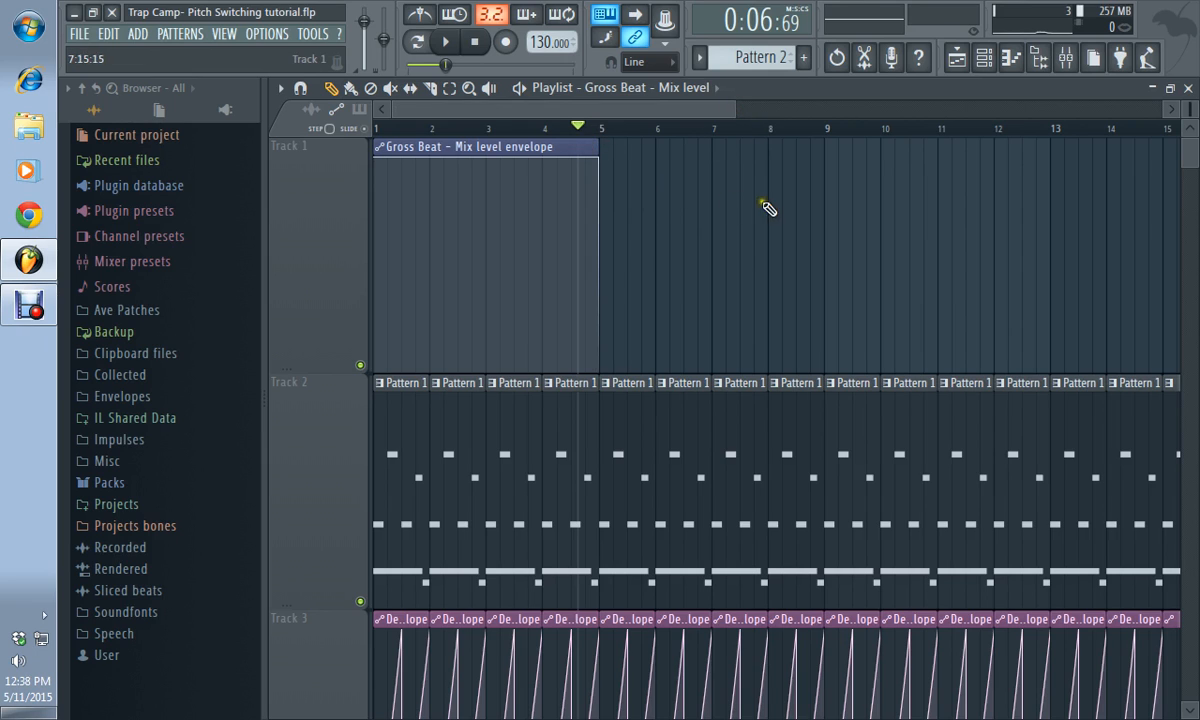
Place a second copy of the four-bar Gross Beat mix level envelope clip at bar 9 on Track 1.
left_click_drag(735, 110, 897, 119)
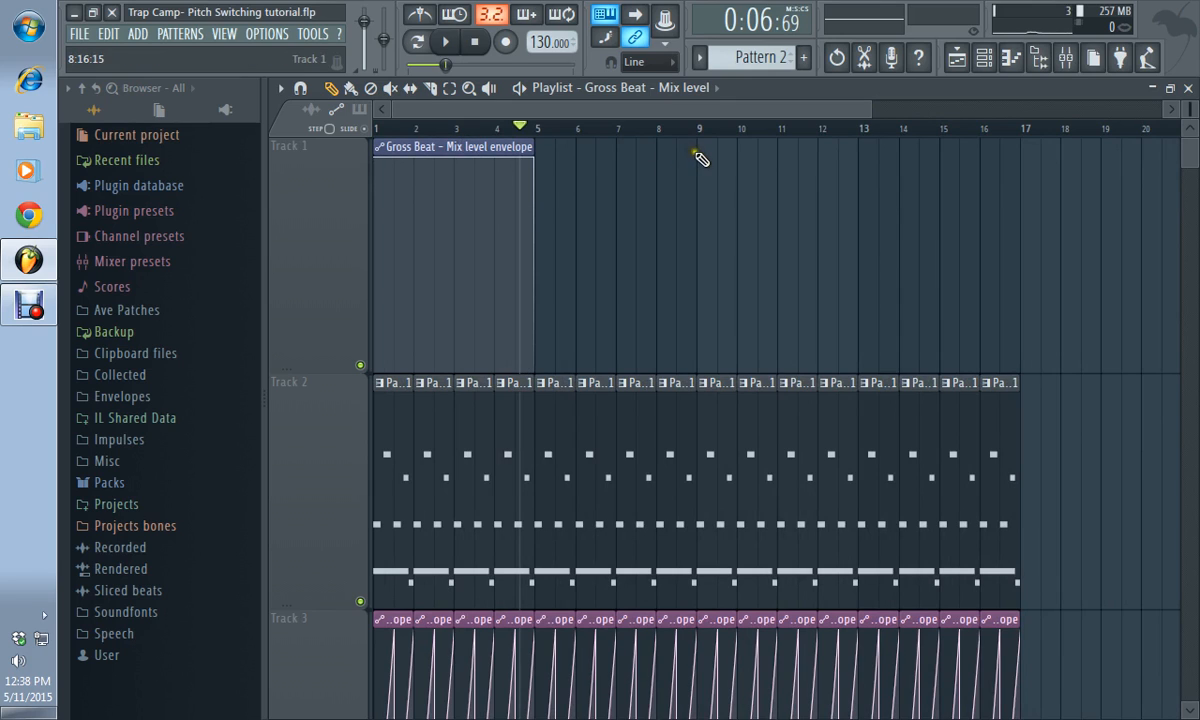
left_click(700, 158)
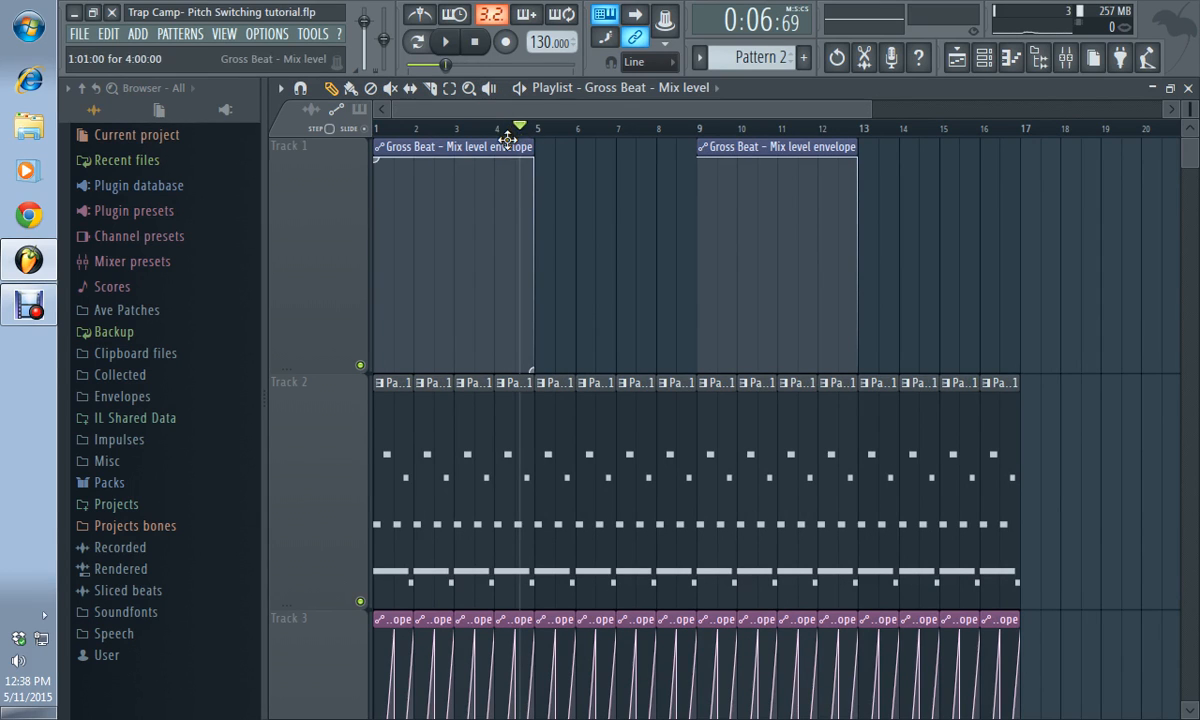
Play the arrangement from bar 4 through bar 15 to audition the switching Gross Beat mix level, and stop playback.
left_click(504, 128)
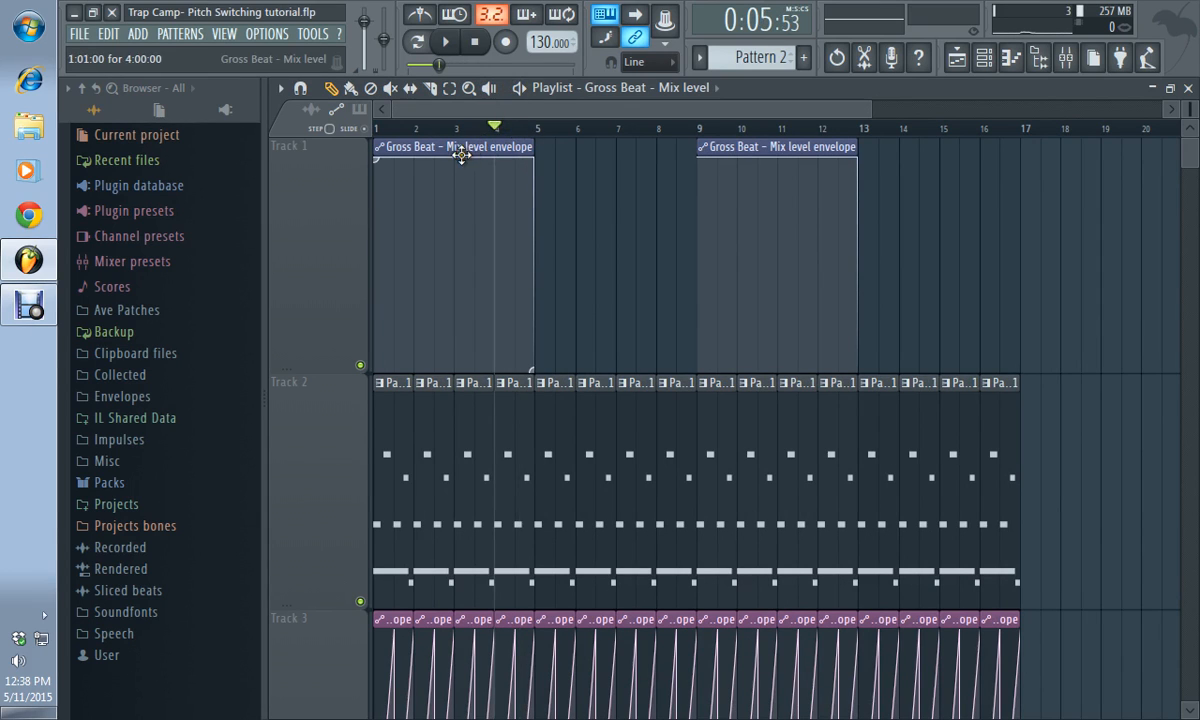
left_click(452, 43)
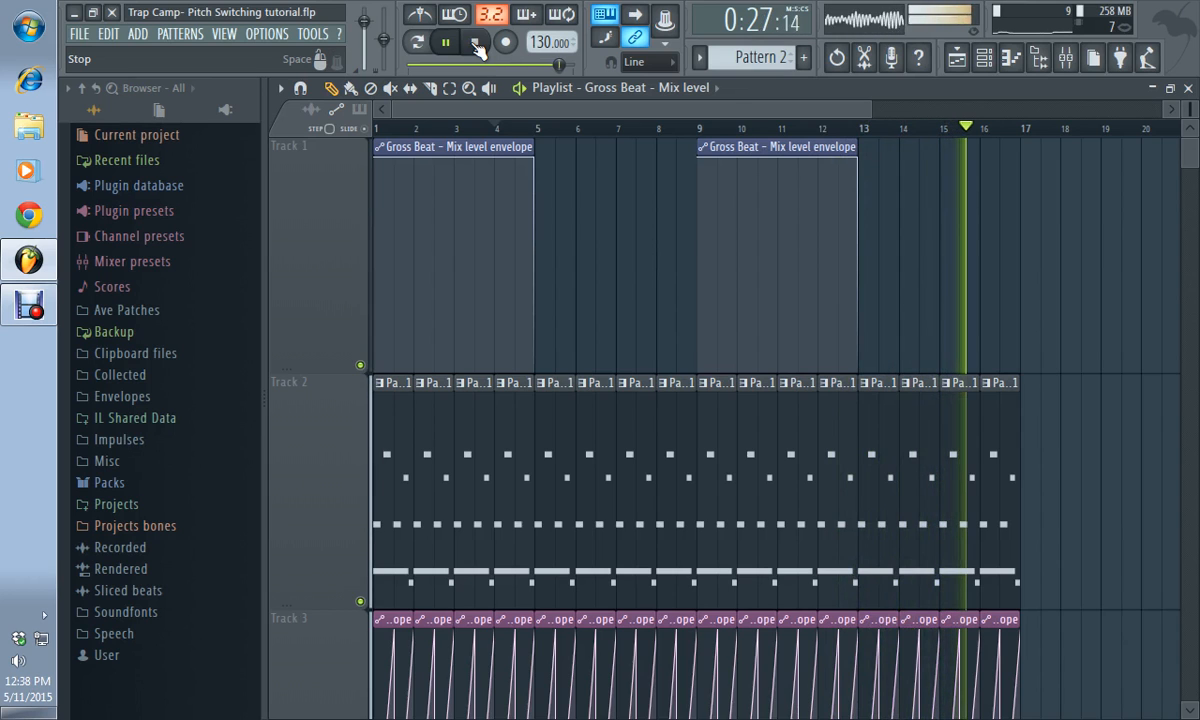
left_click(476, 43)
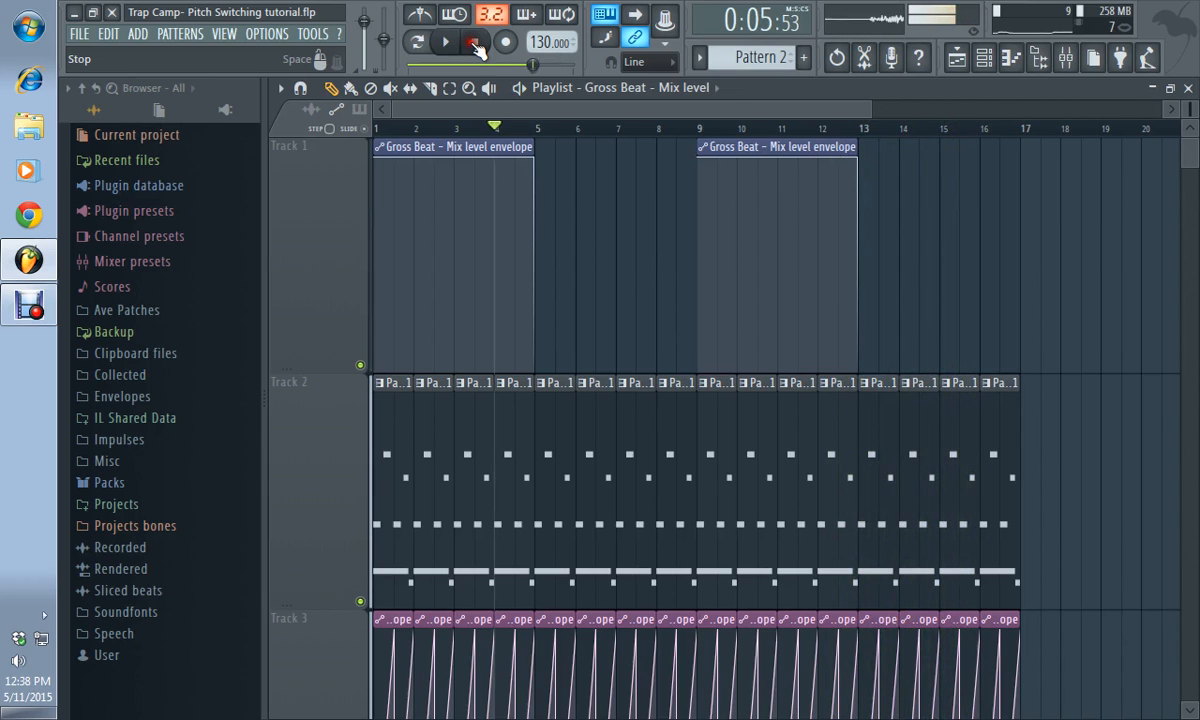
Close the playlist and open the Poise drum plugin from the channel rack, moving its window up into full view.
left_click(1065, 58)
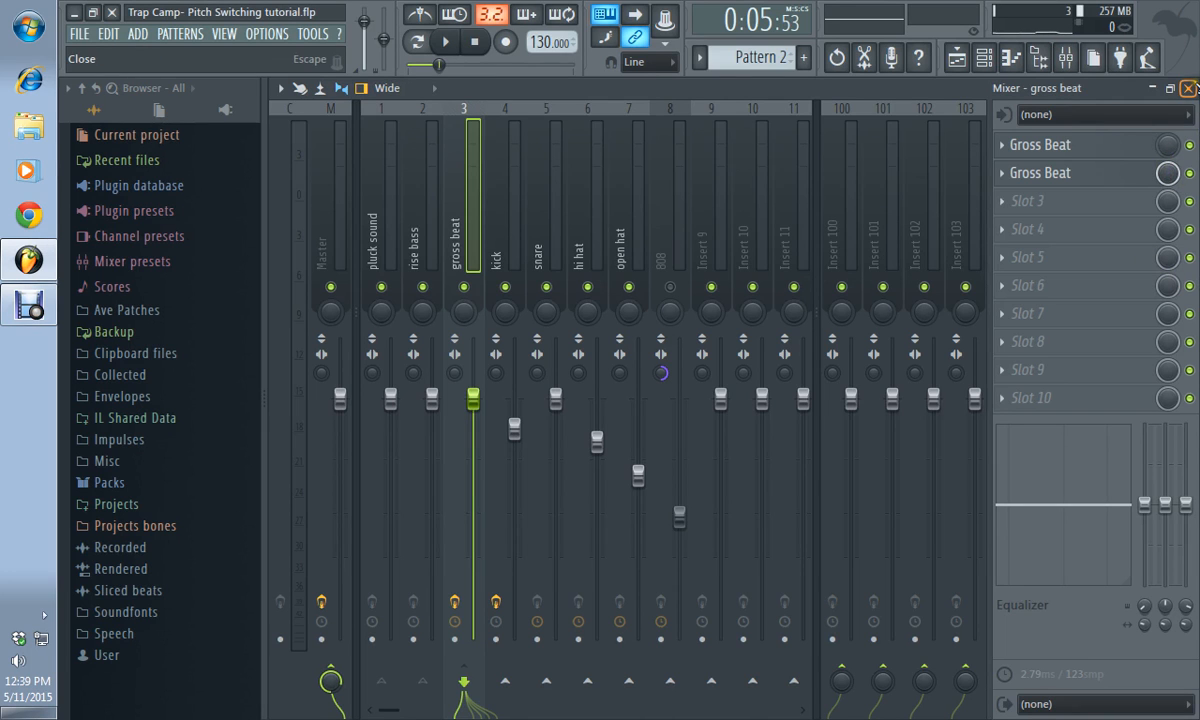
left_click(1188, 88)
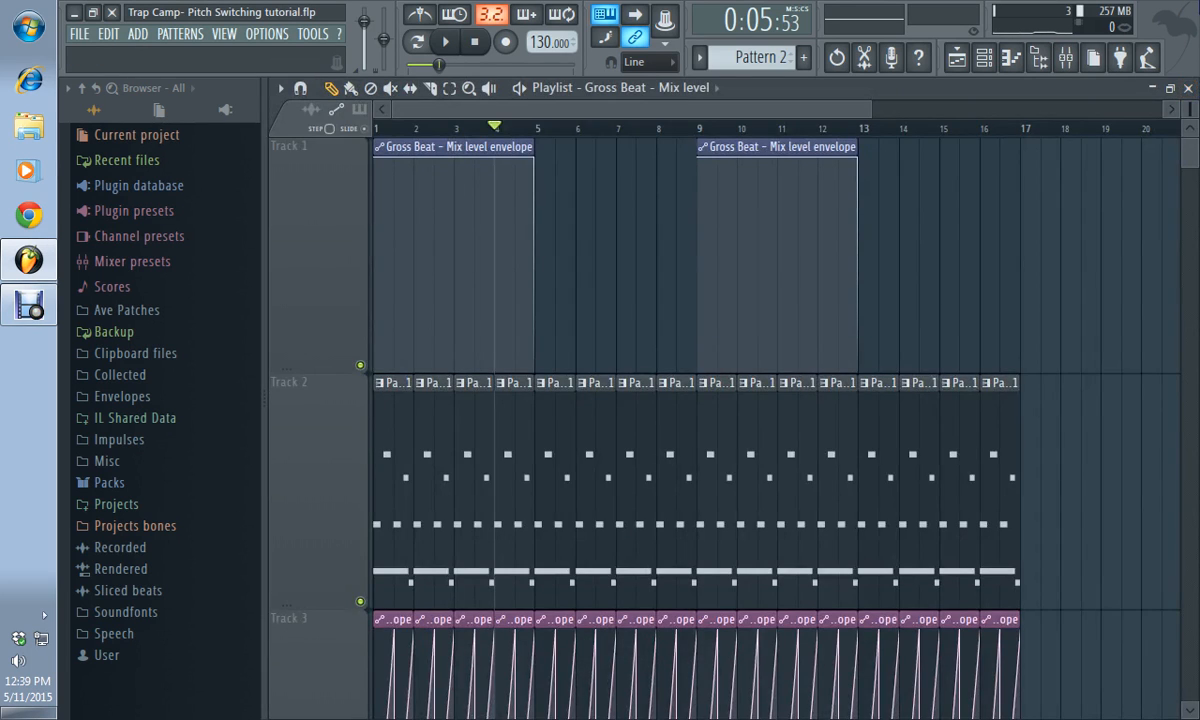
left_click(1189, 88)
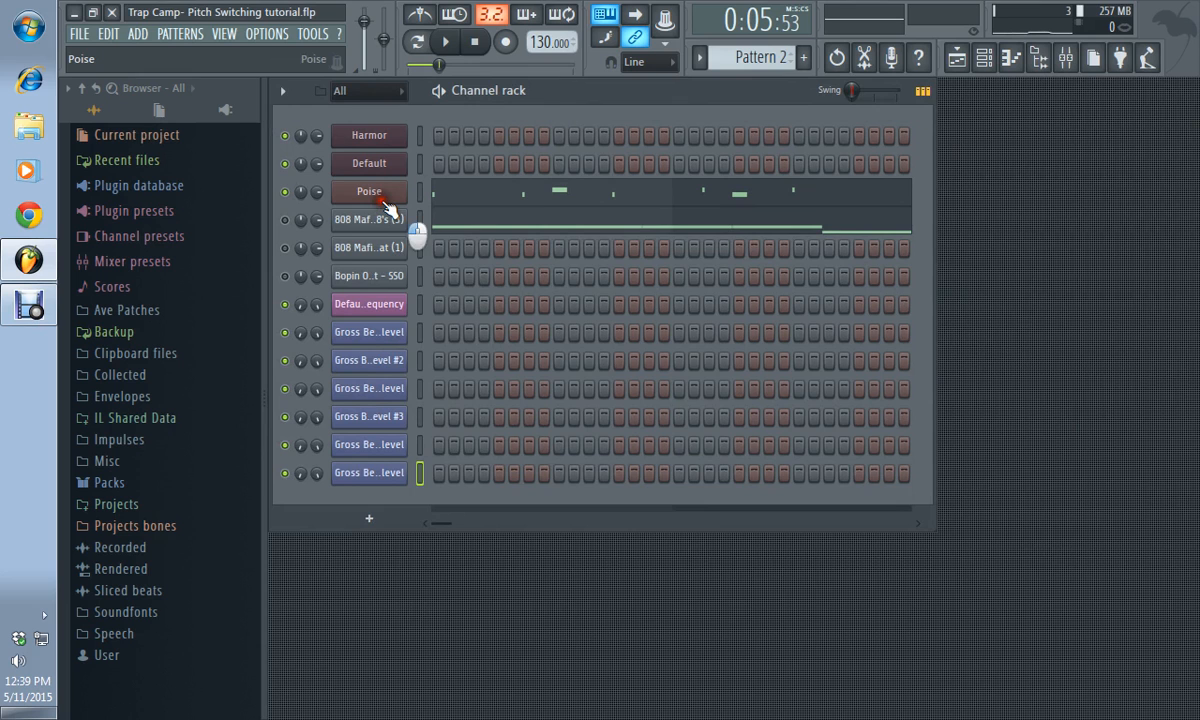
left_click(388, 193)
left_click_drag(540, 254, 556, 103)
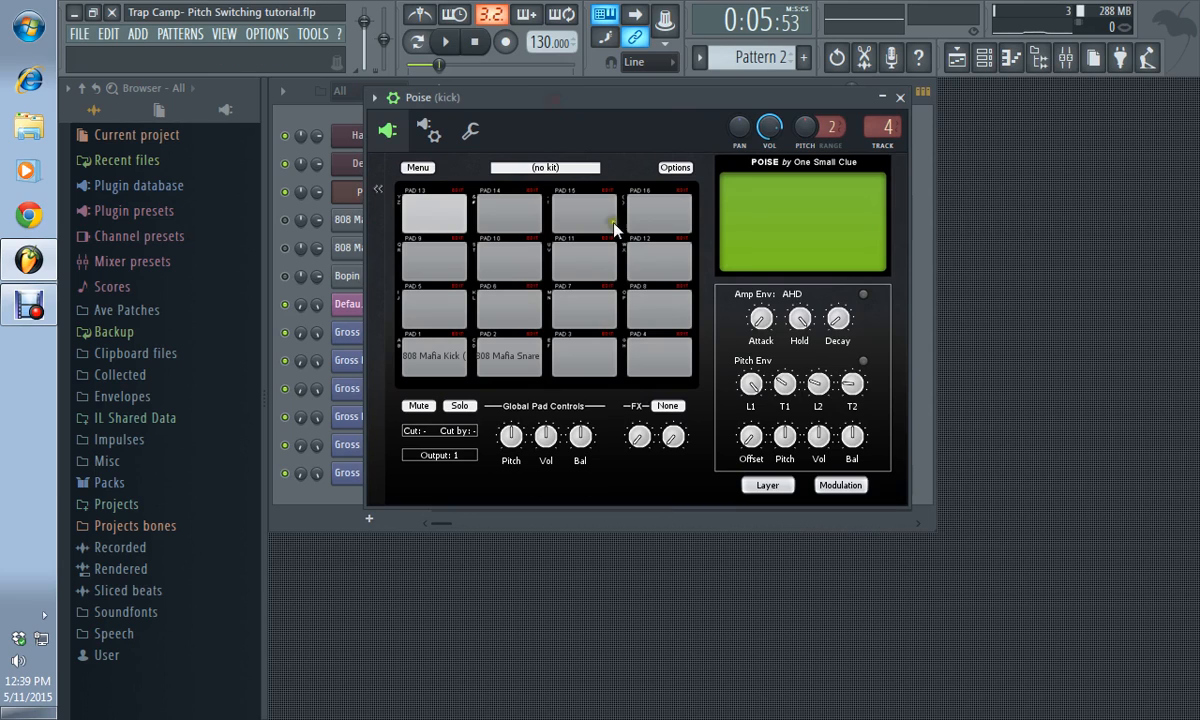
Raise the amp envelope decay on the 808 Mafia Kick pad in Poise and audition the kick.
left_click(838, 320)
left_click_drag(838, 322, 868, 183)
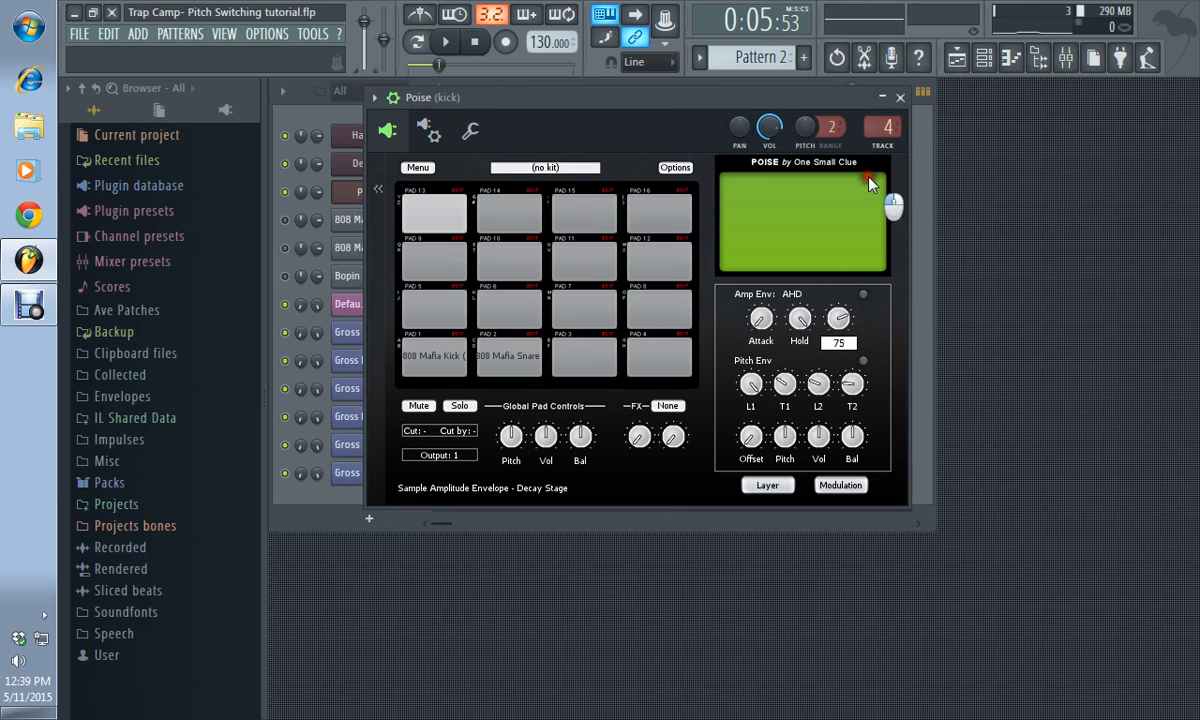
left_click(446, 344)
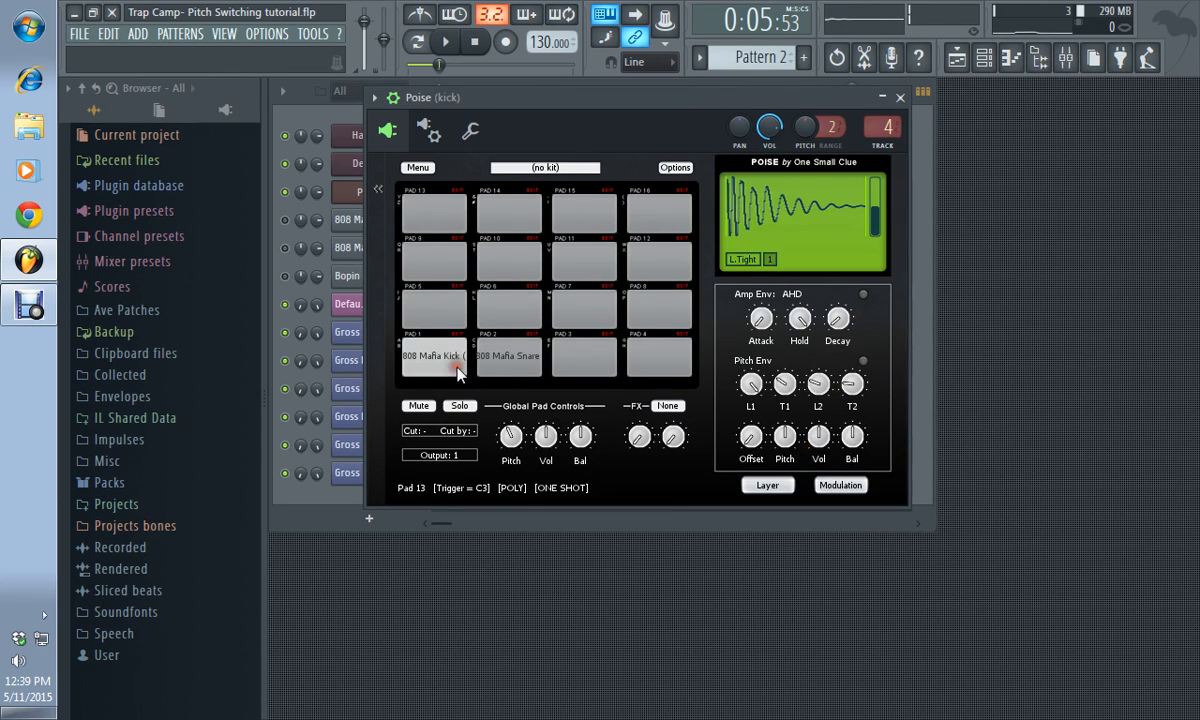
left_click_drag(845, 322, 893, 208)
left_click(418, 360)
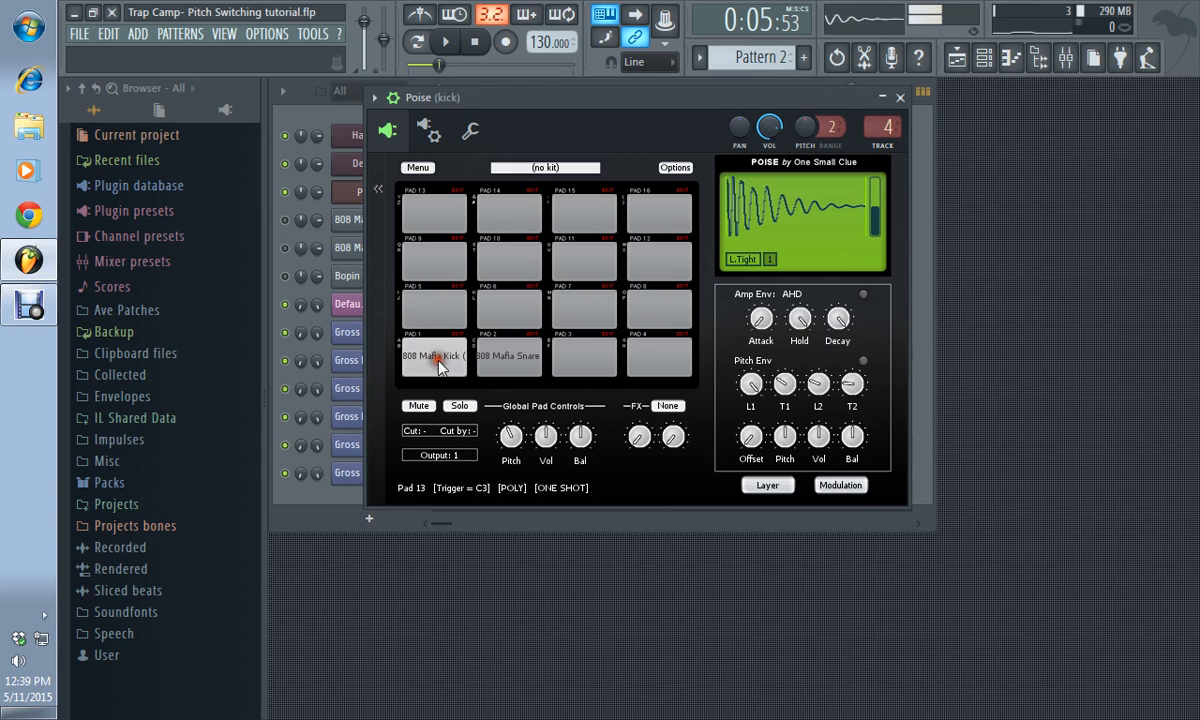
left_click(438, 366)
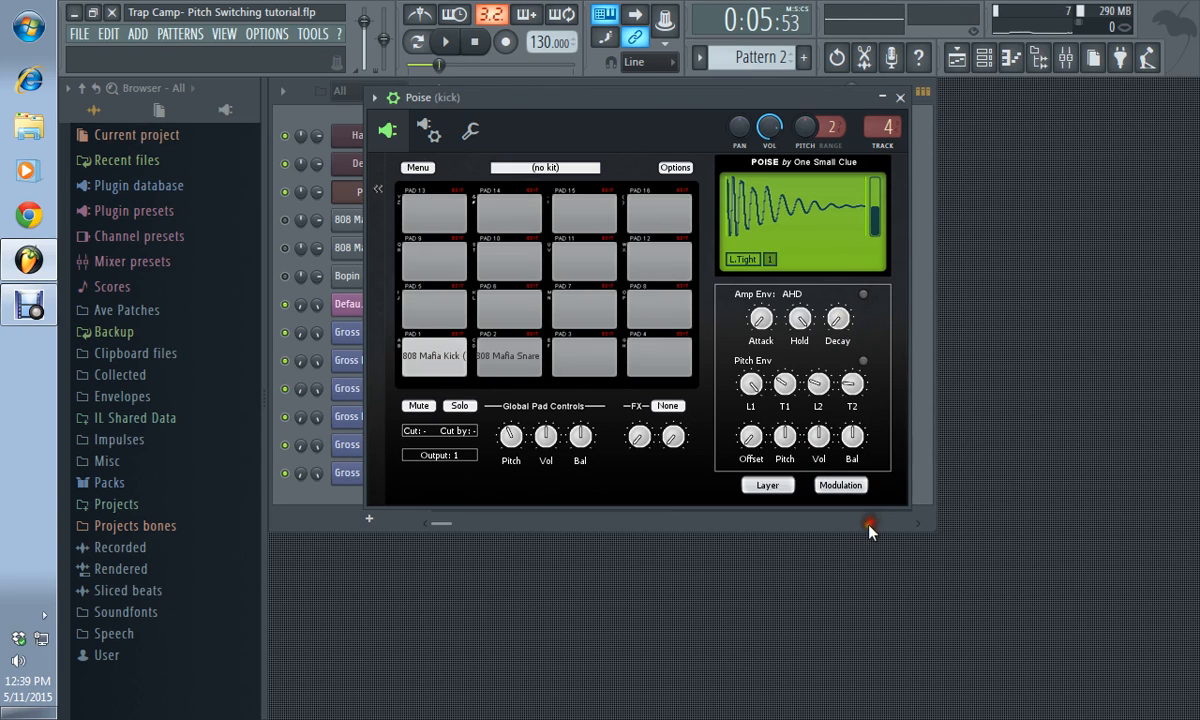
left_click(448, 352)
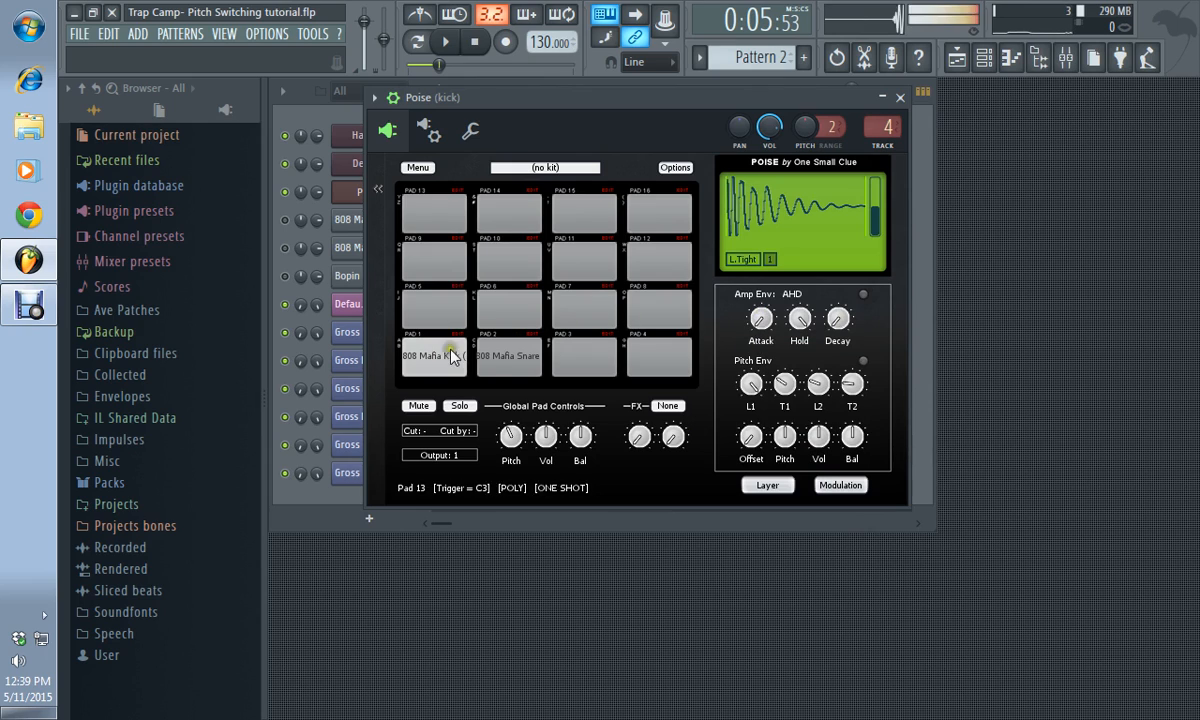
left_click(450, 354)
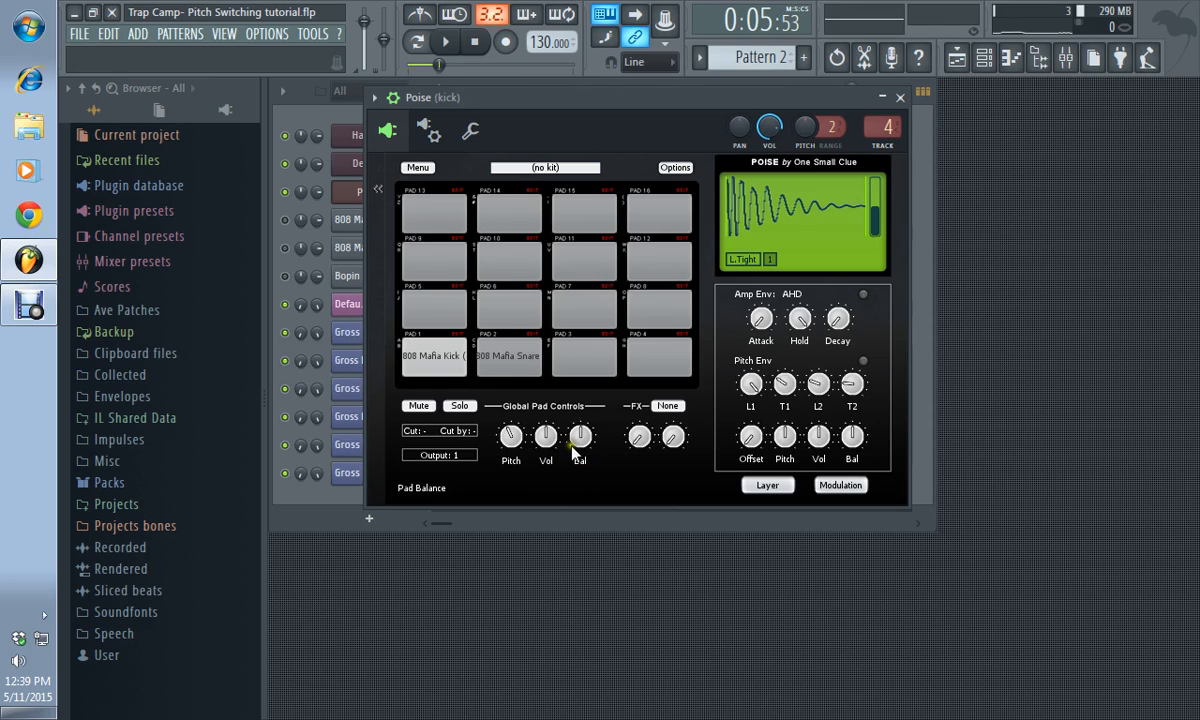
Lower the 808 Mafia Kick pad's pitch to -12, audition the kick, and turn the pitch back up.
left_click_drag(512, 444, 509, 549)
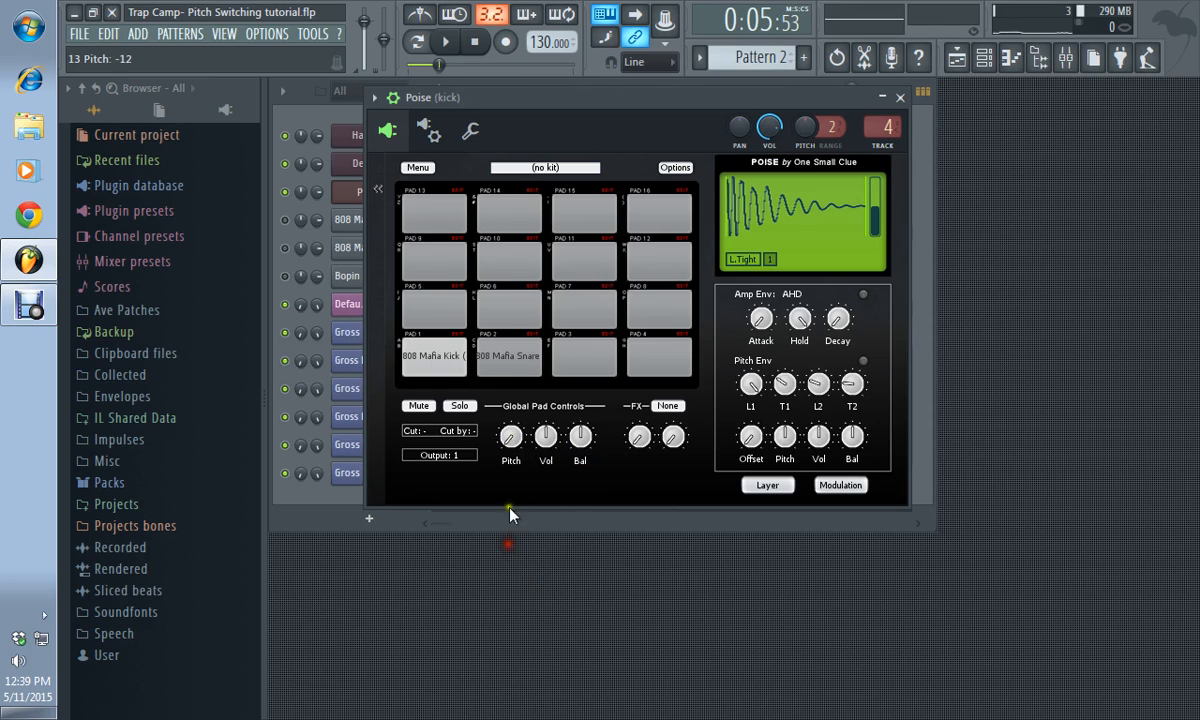
left_click(432, 355)
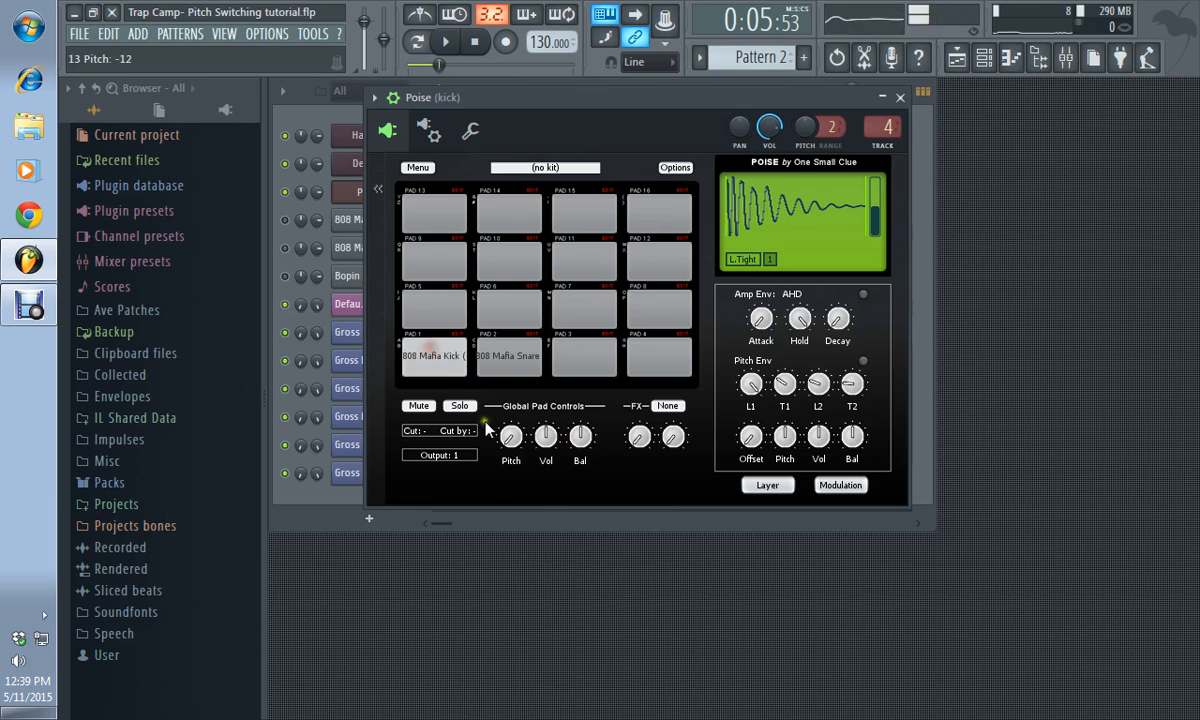
left_click_drag(510, 436, 525, 351)
Review the automation clip options for the last tweaked and next to last tweaked parameters, and close the Poise plugin.
left_click(279, 37)
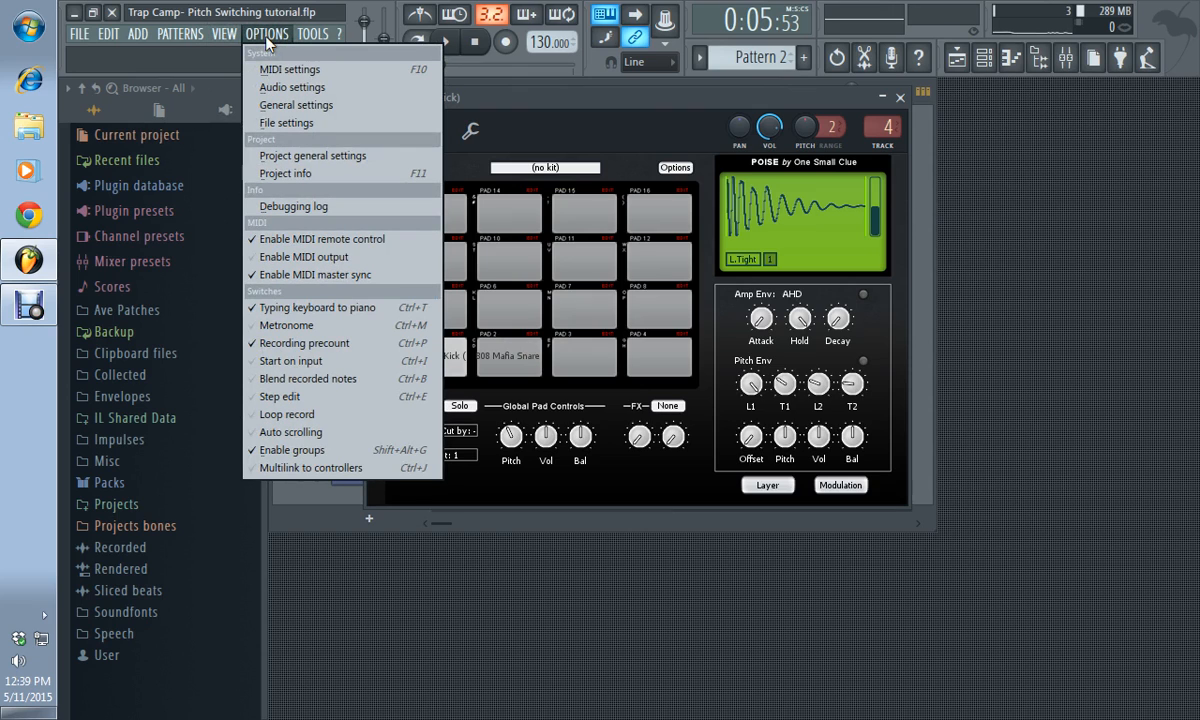
mouse_move(307, 40)
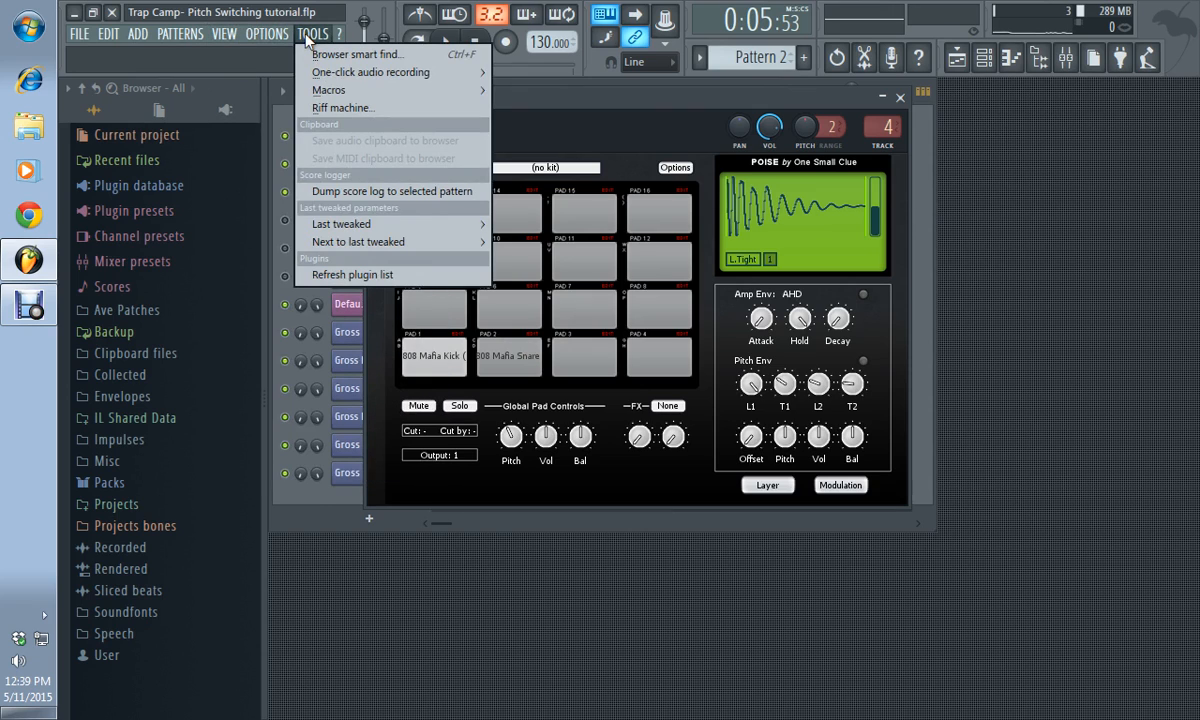
mouse_move(367, 90)
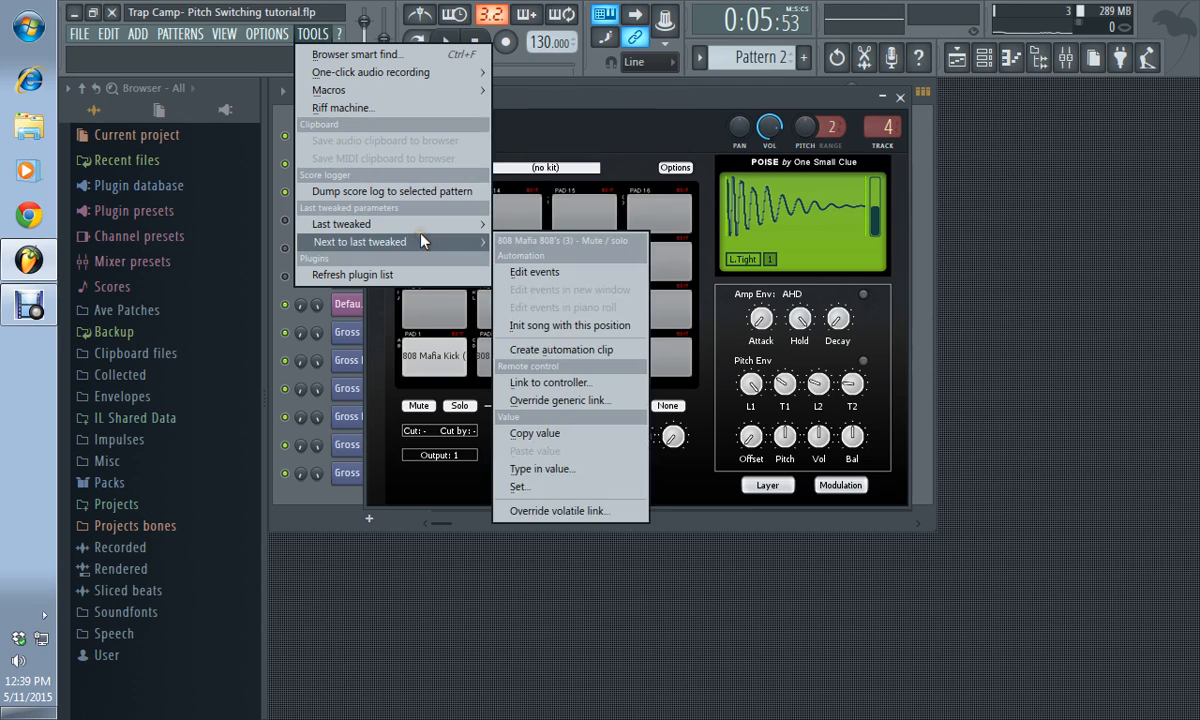
mouse_move(420, 228)
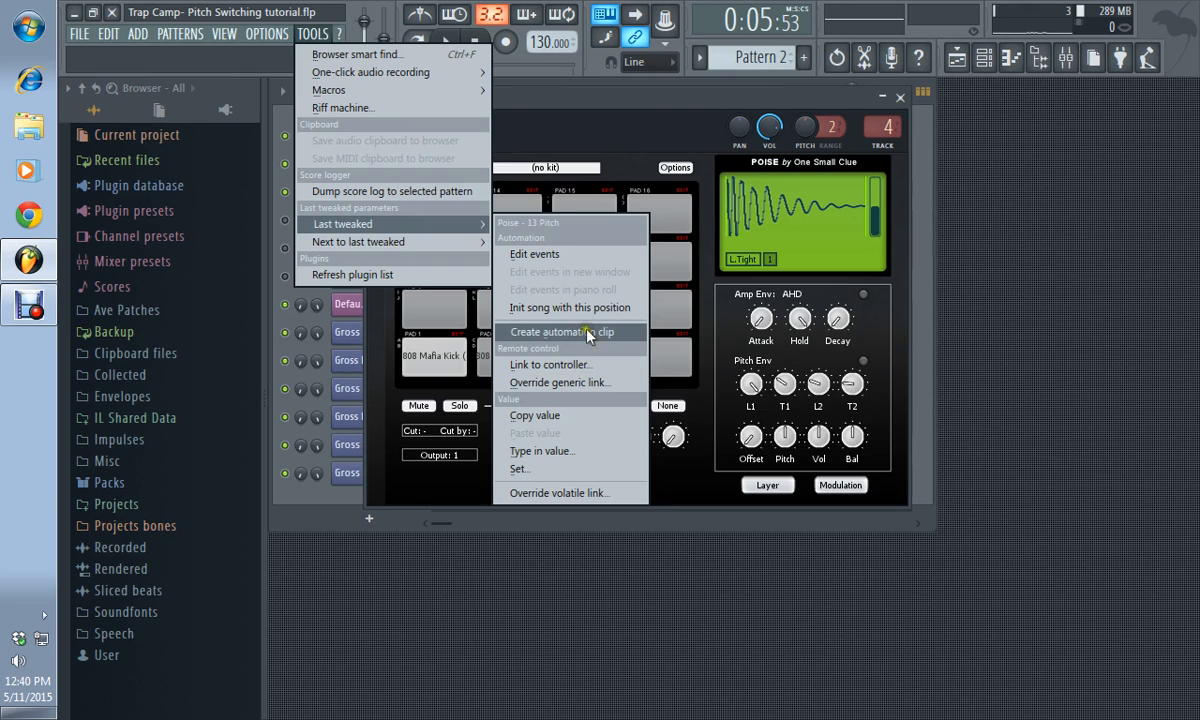
left_click(653, 102)
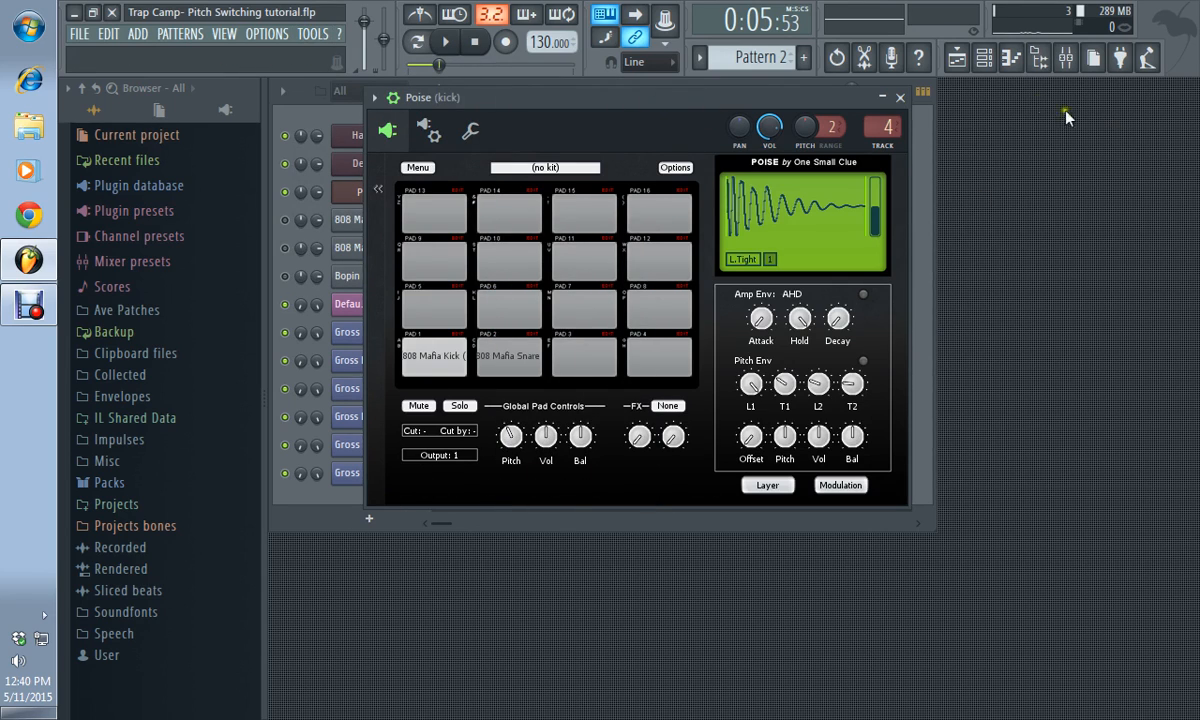
left_click(900, 98)
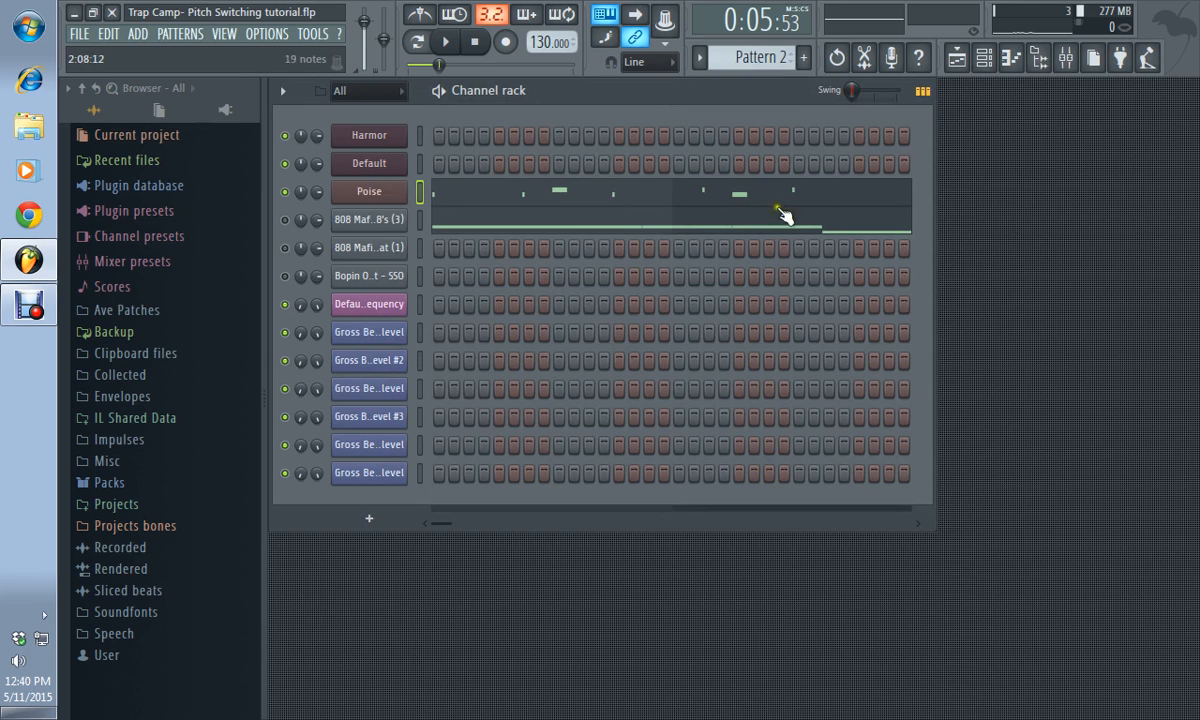
Open the second Gross Beat on the gross beat mixer track and view its Off Beat volume envelope.
left_click(1066, 66)
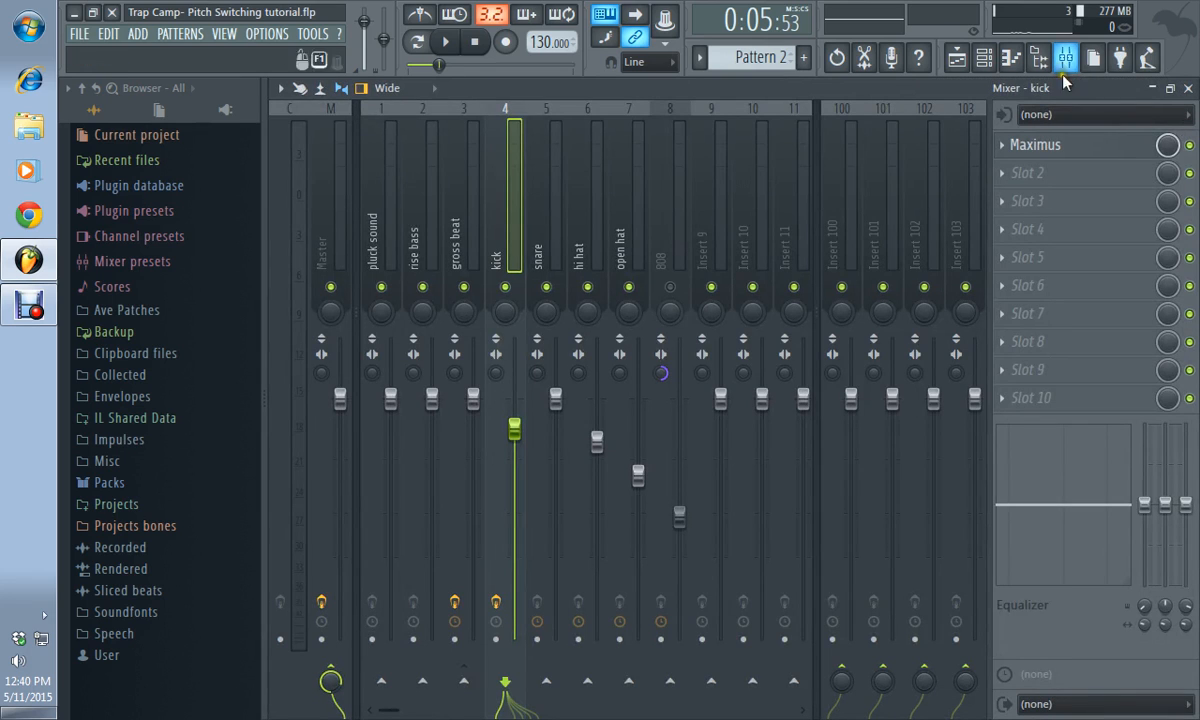
left_click(460, 245)
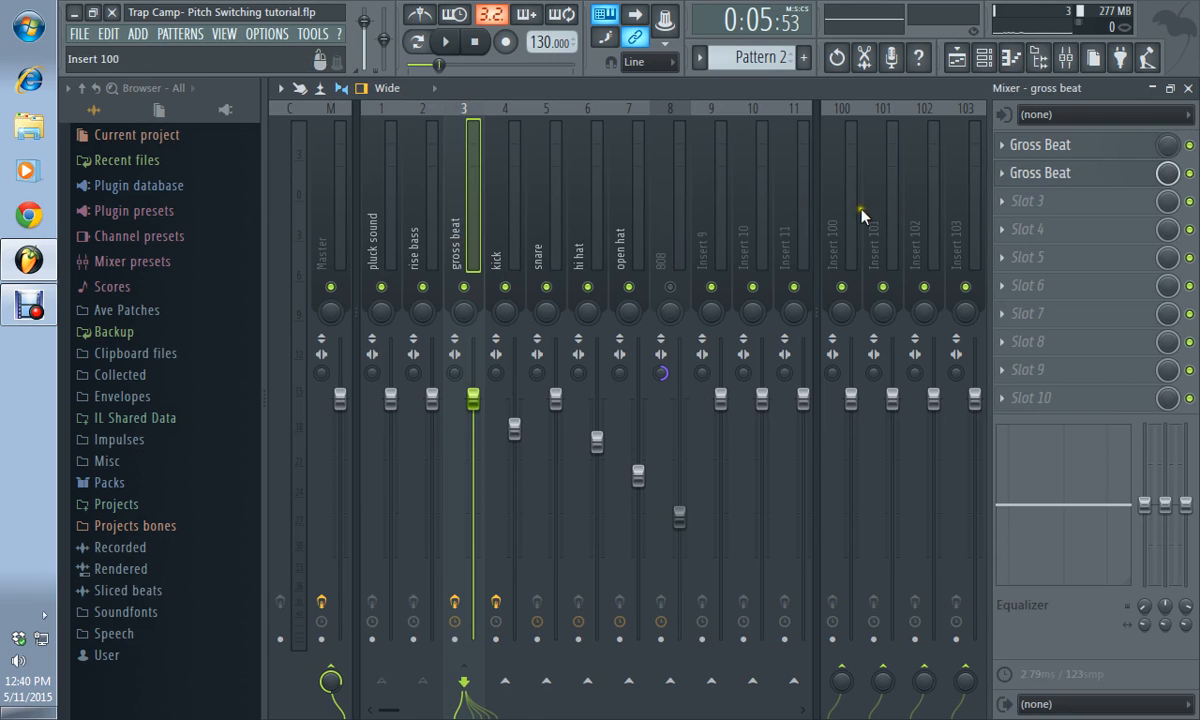
left_click(1080, 178)
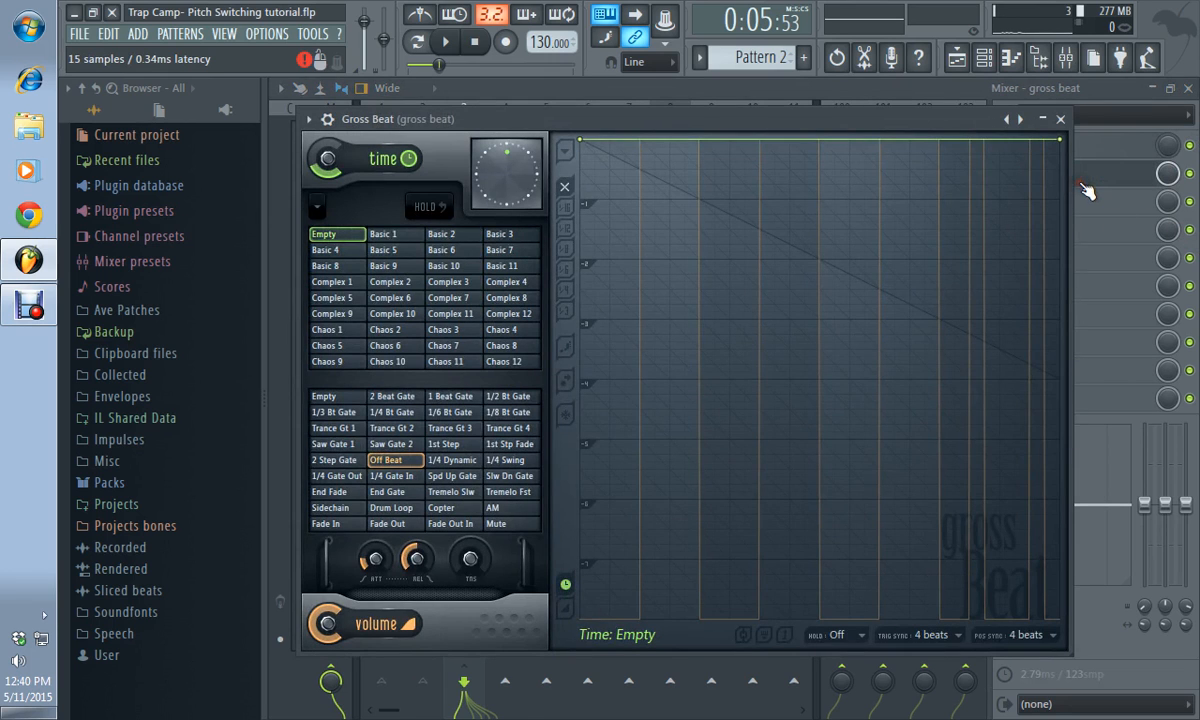
left_click(399, 463)
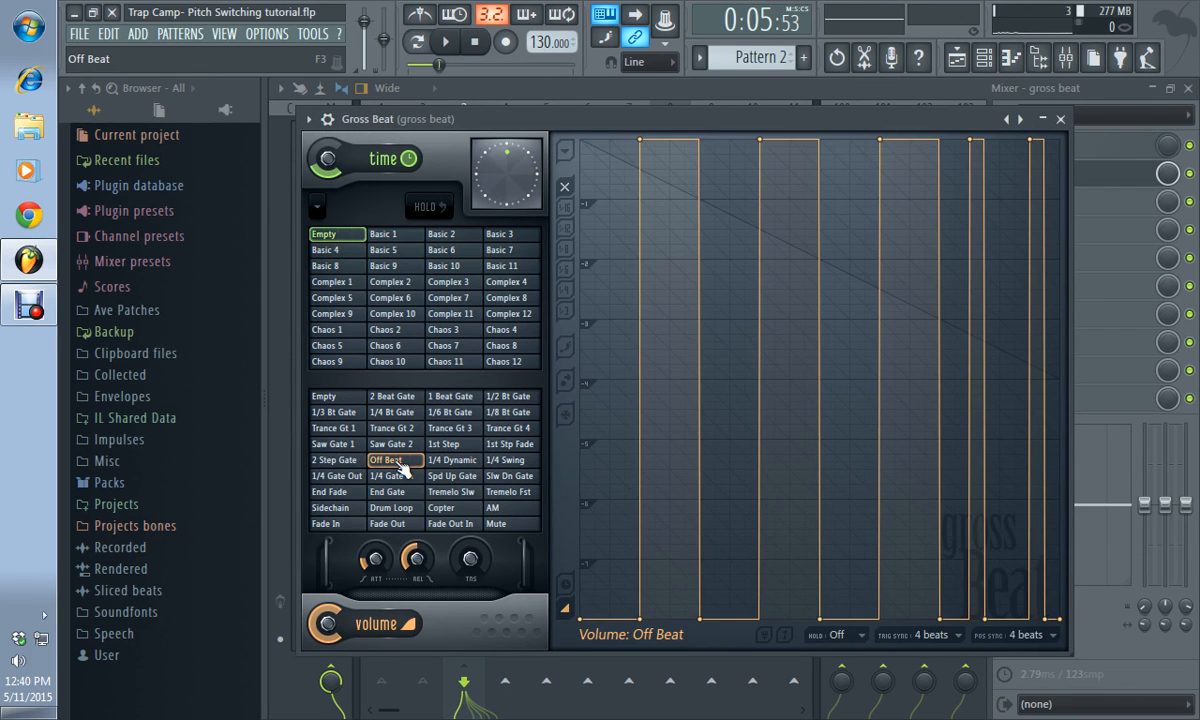
Select bars 9 through 16 in the playlist as the playback range and audition the selection.
left_click(1188, 89)
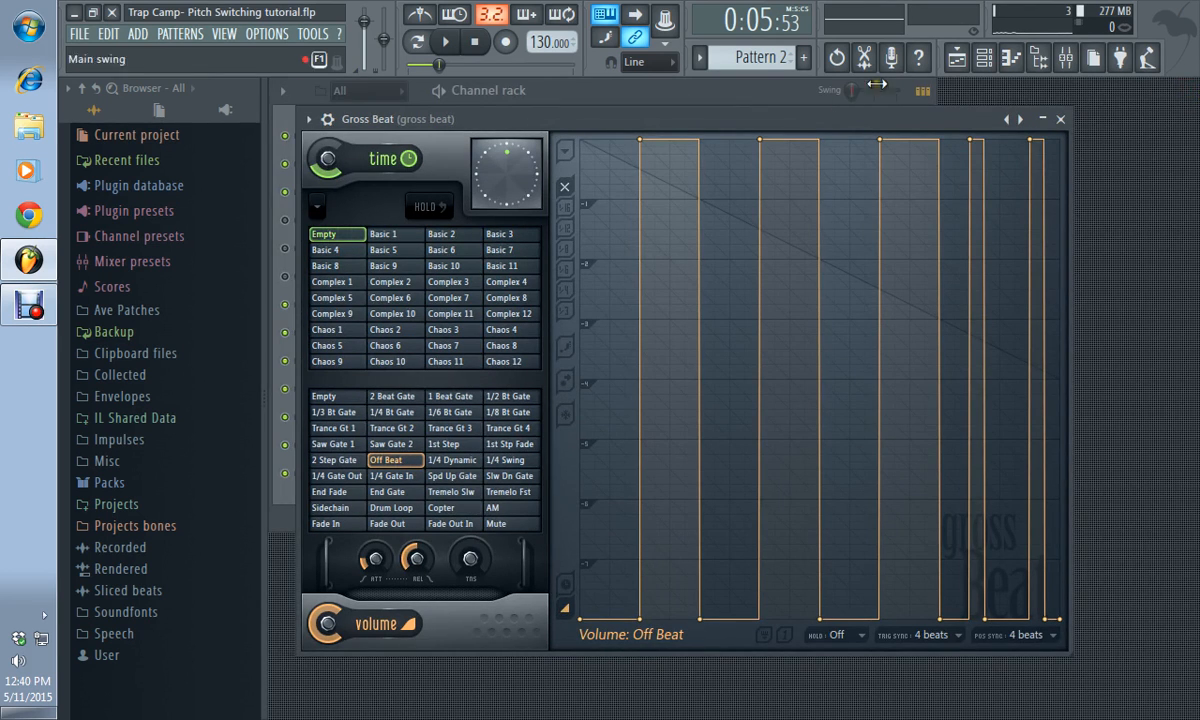
left_click(958, 57)
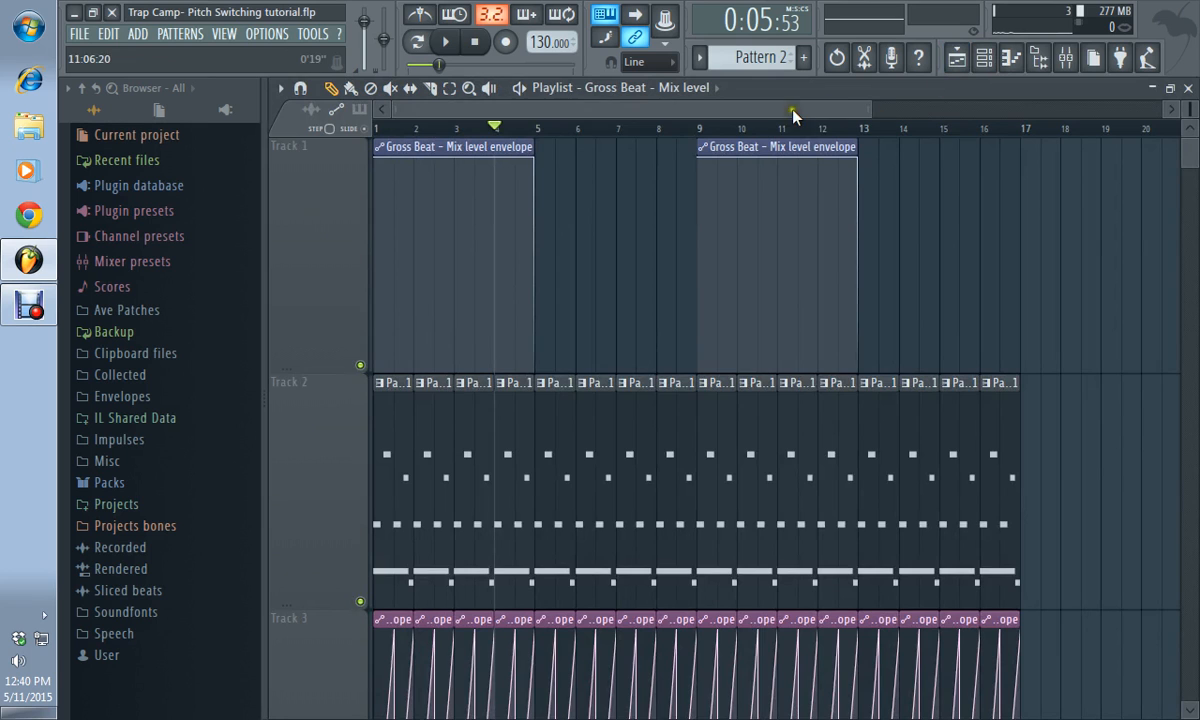
left_click_drag(851, 110, 747, 120)
left_click_drag(703, 135, 1050, 153)
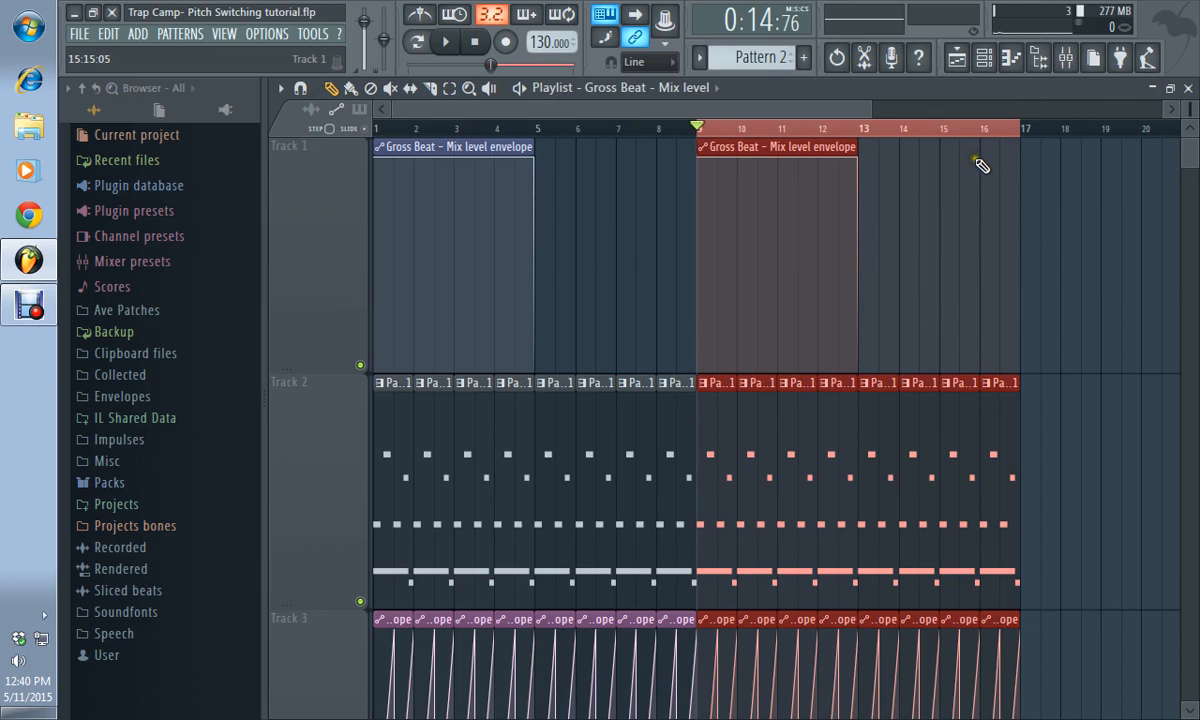
key("space")
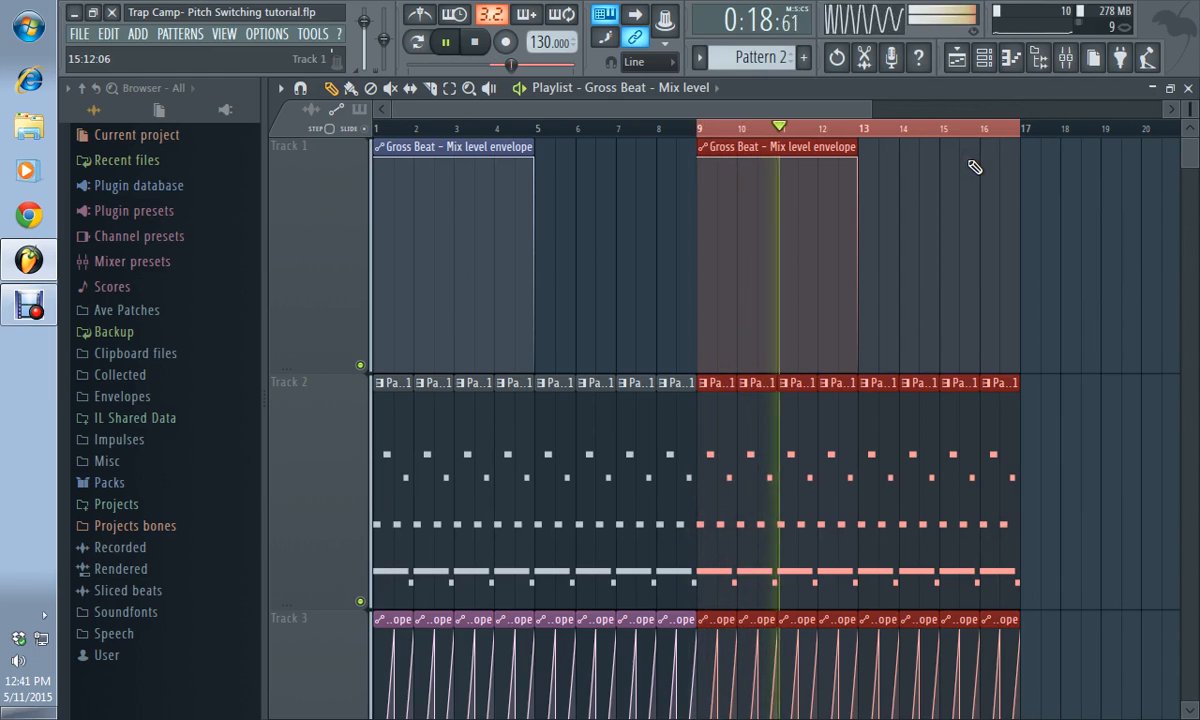
key("space")
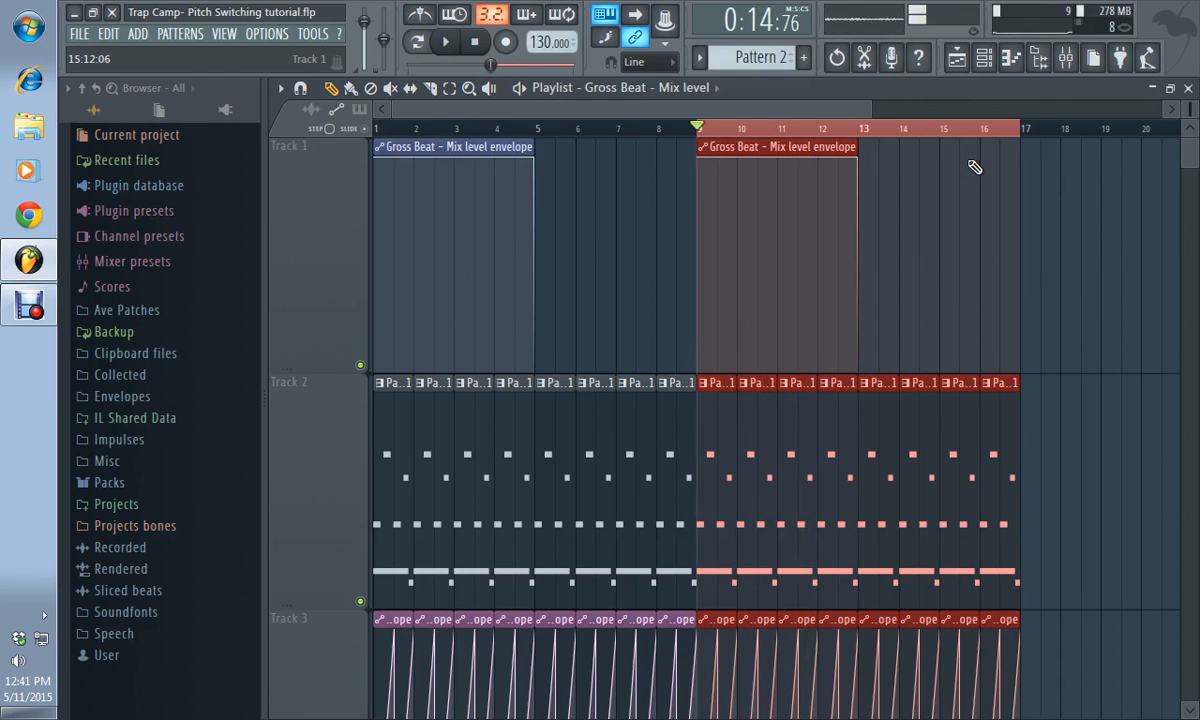
Set the second Gross Beat on the gross beat mixer track to time preset Complex 3 and volume preset Empty during playback.
left_click(1065, 57)
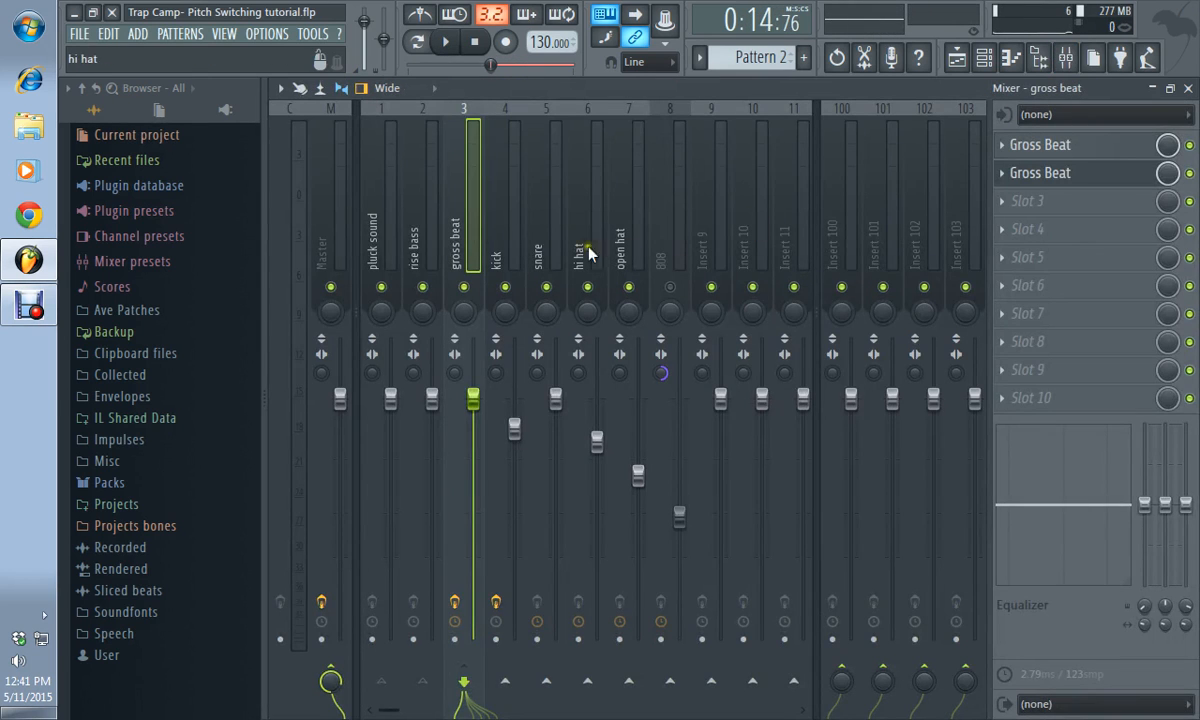
left_click(1097, 179)
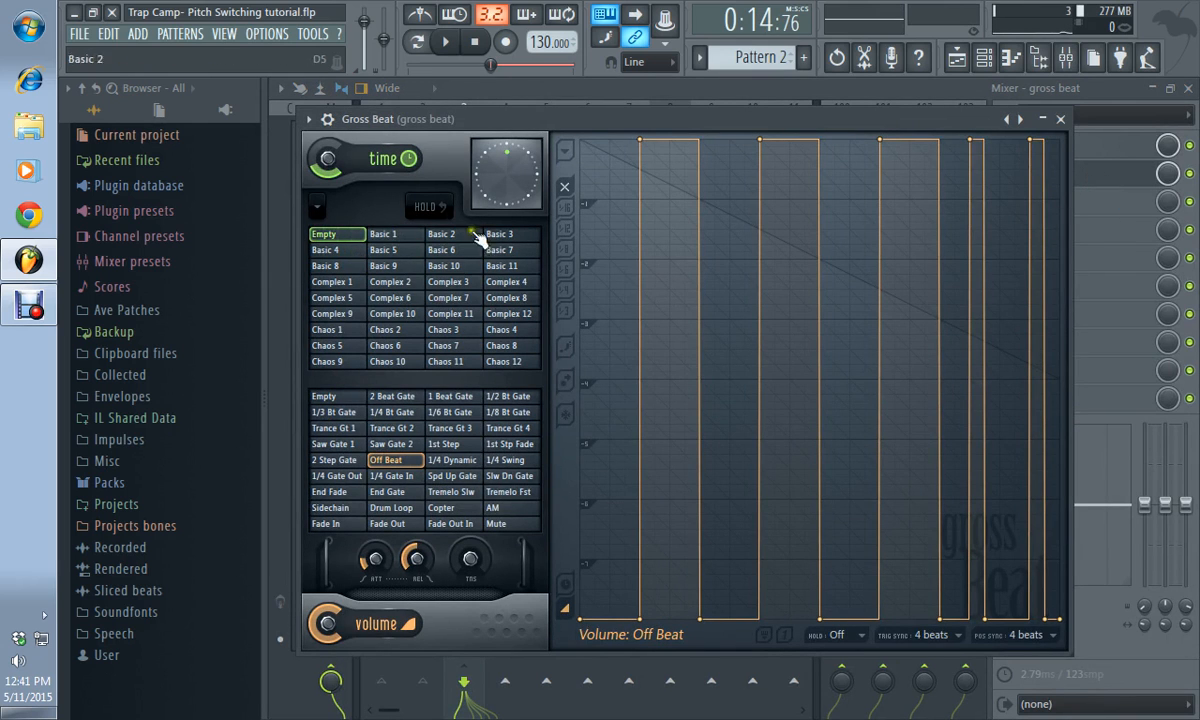
left_click(450, 282)
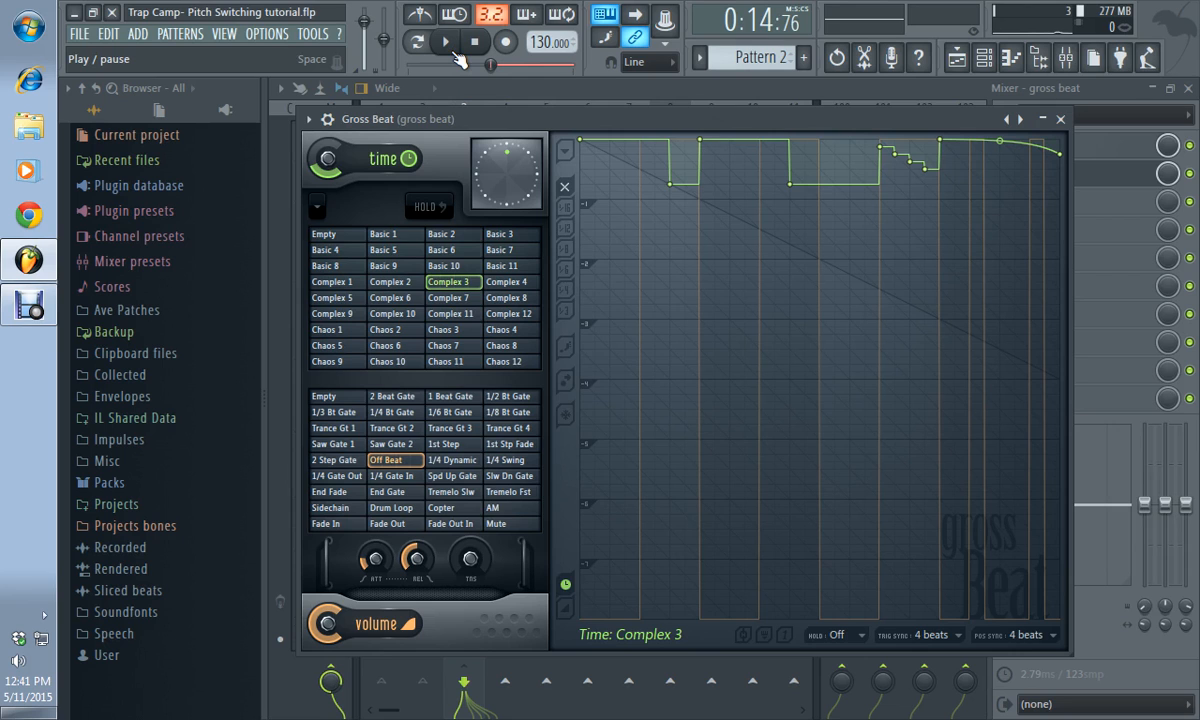
left_click(450, 48)
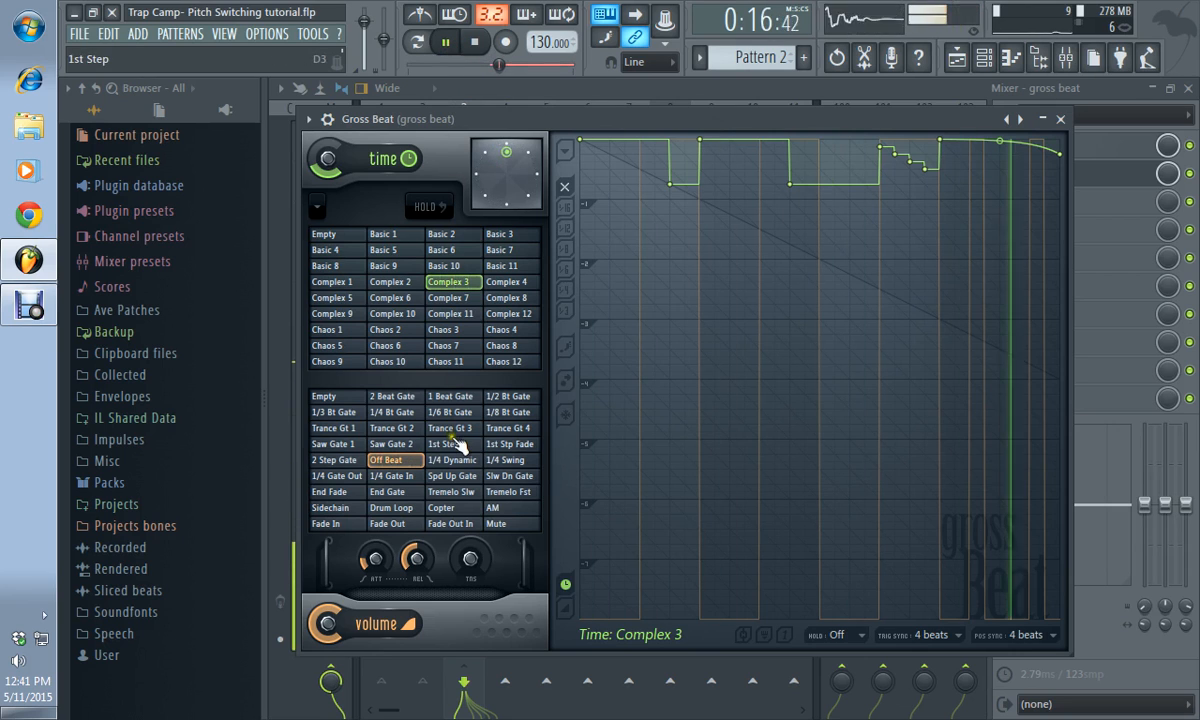
left_click(337, 397)
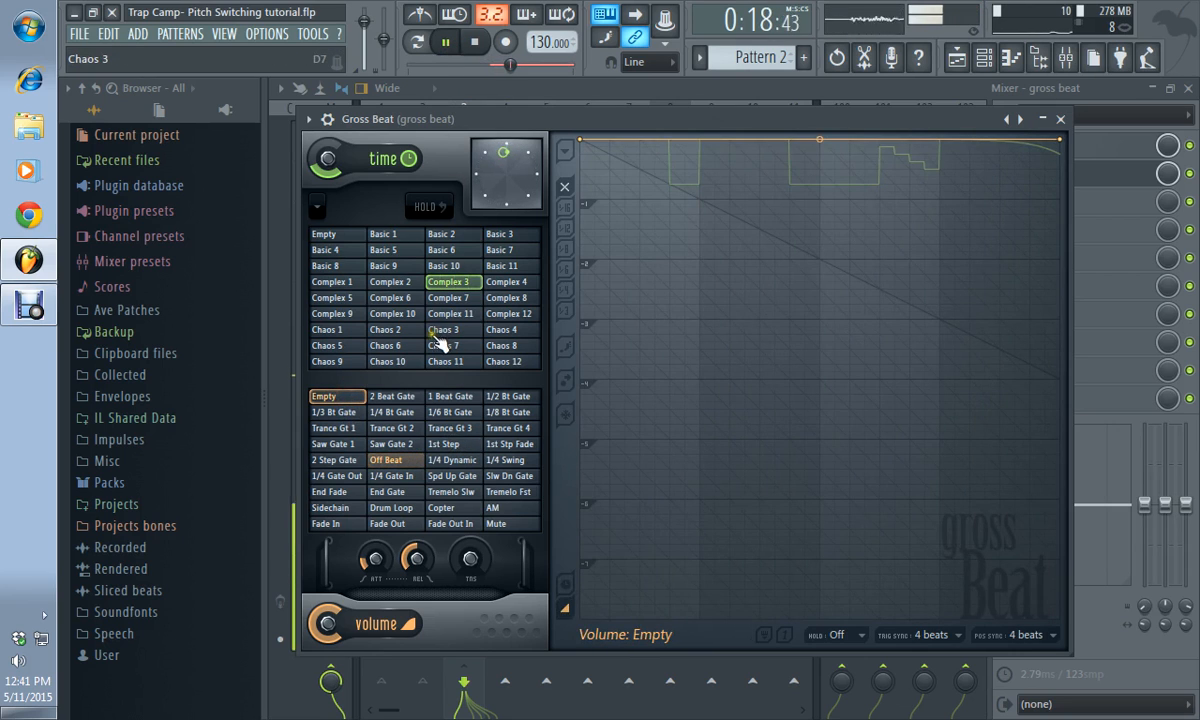
Audition the Gross Beat time presets Chaos 2, Chaos 3, Chaos 8 and Chaos 12 during playback.
left_click(386, 330)
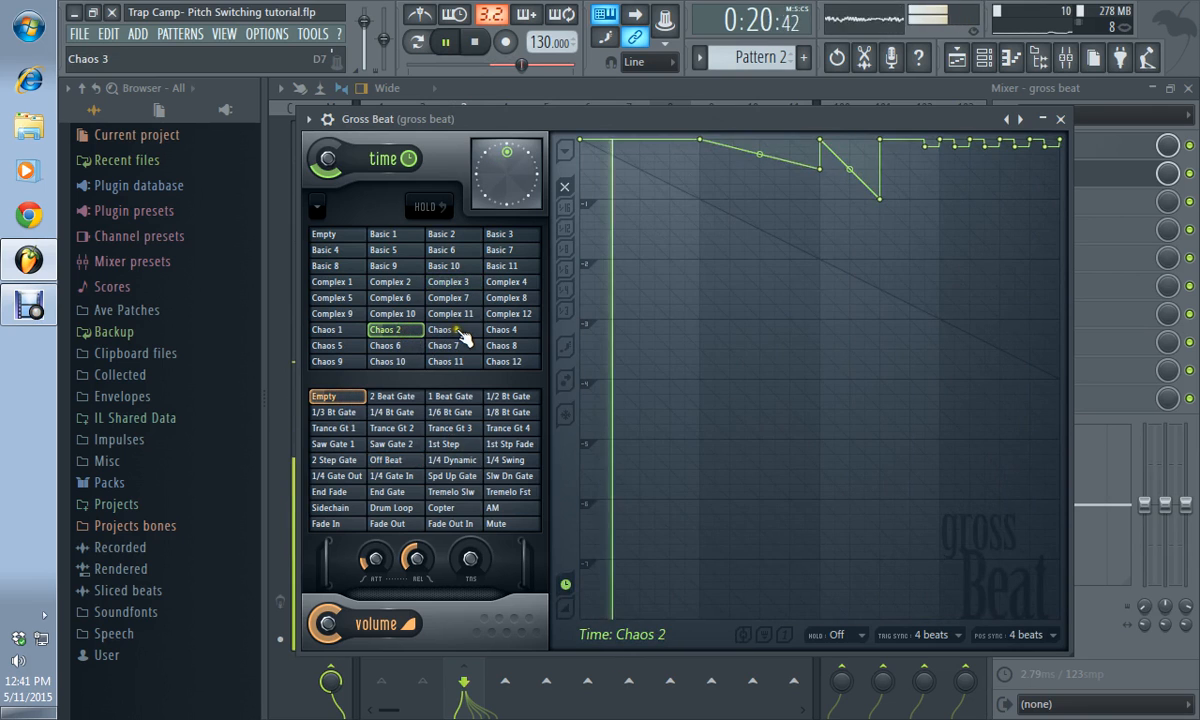
left_click(459, 333)
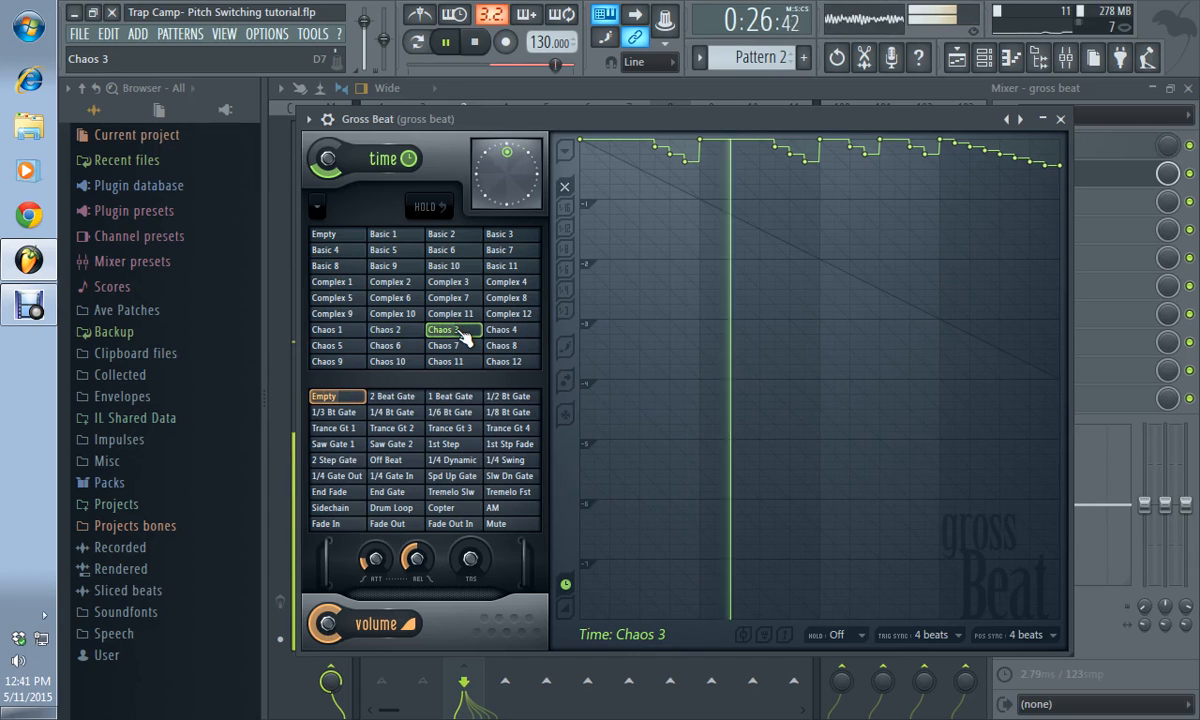
left_click(503, 347)
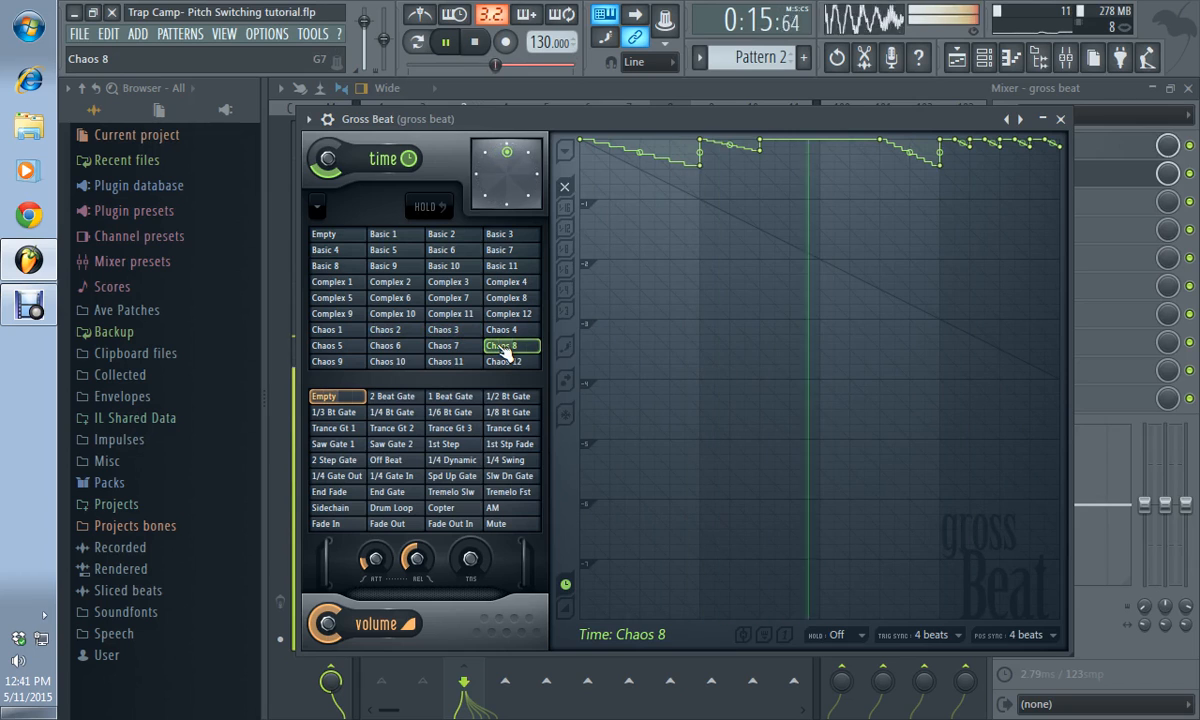
left_click(503, 362)
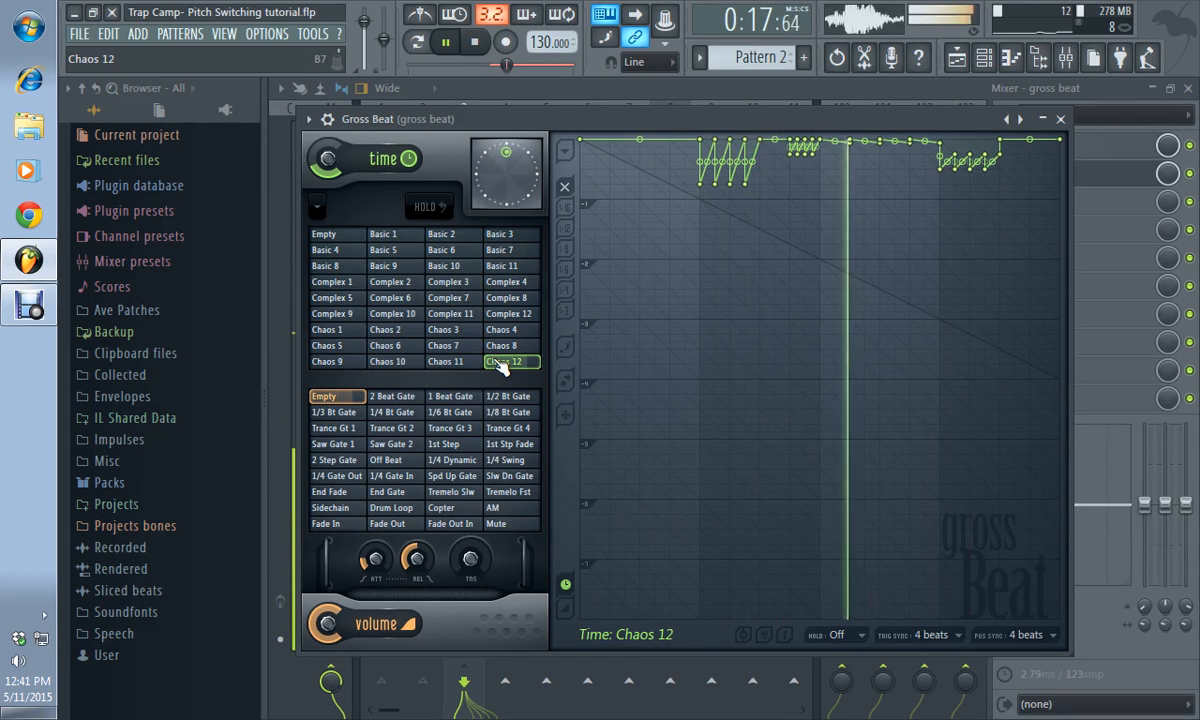
Set the Gross Beat volume preset to Saw Gate 2 and reset the time preset to Empty.
left_click(418, 444)
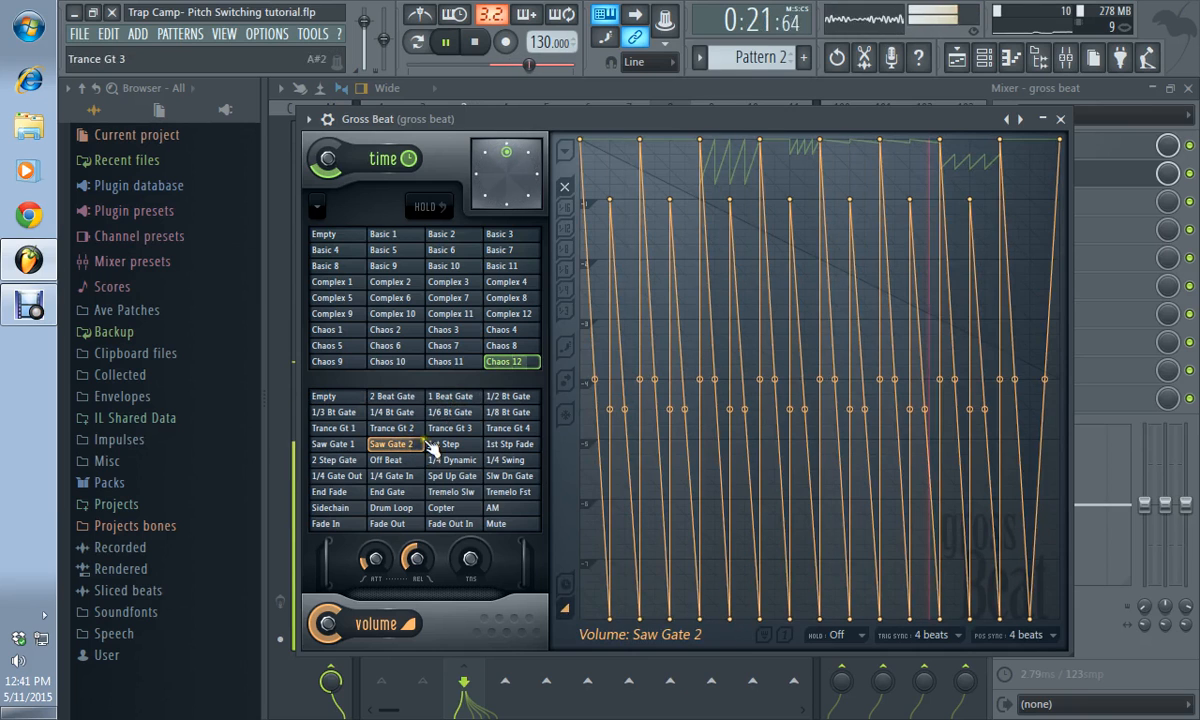
left_click(330, 236)
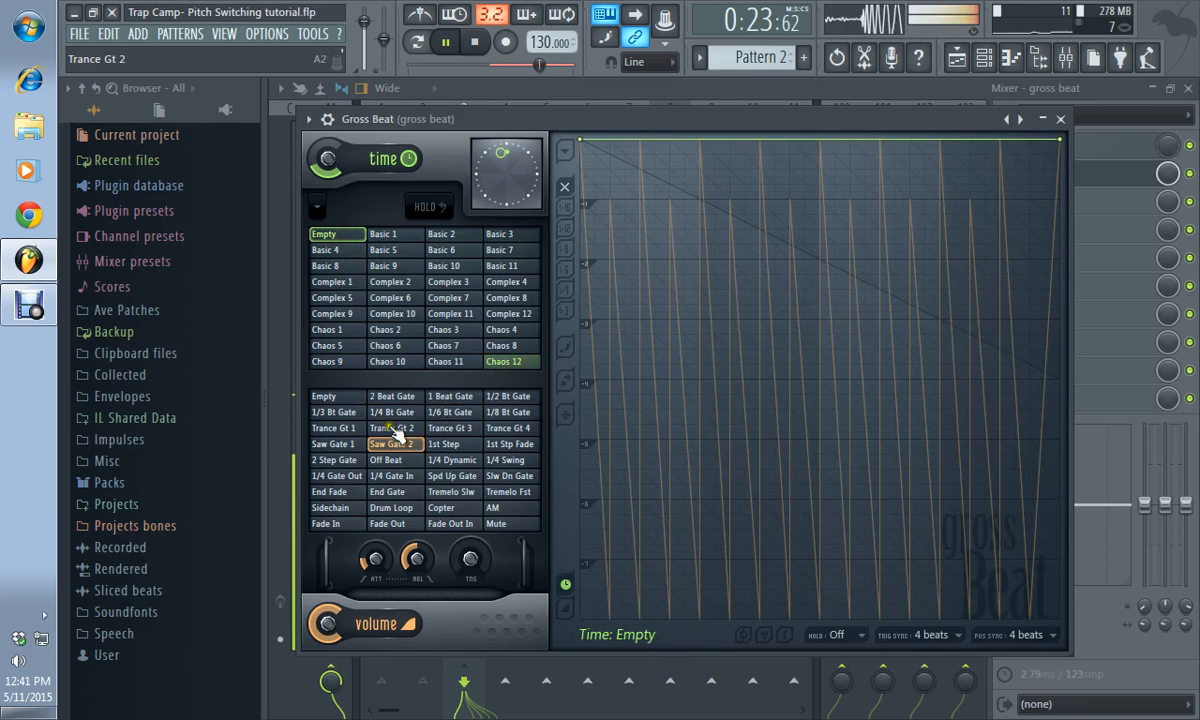
Audition the volume presets 1/4 Dynamic, 1st Stp Fade, Trance Gt 4, AM, Copter and Sidechain during playback.
left_click(450, 461)
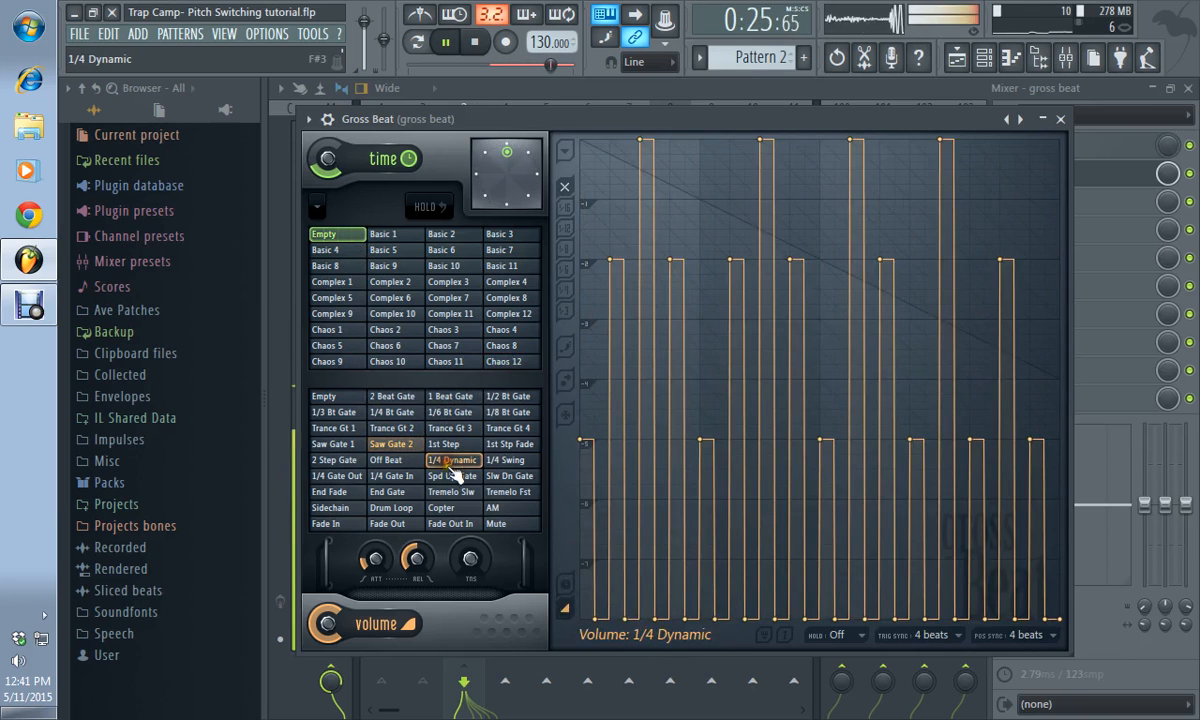
left_click(510, 444)
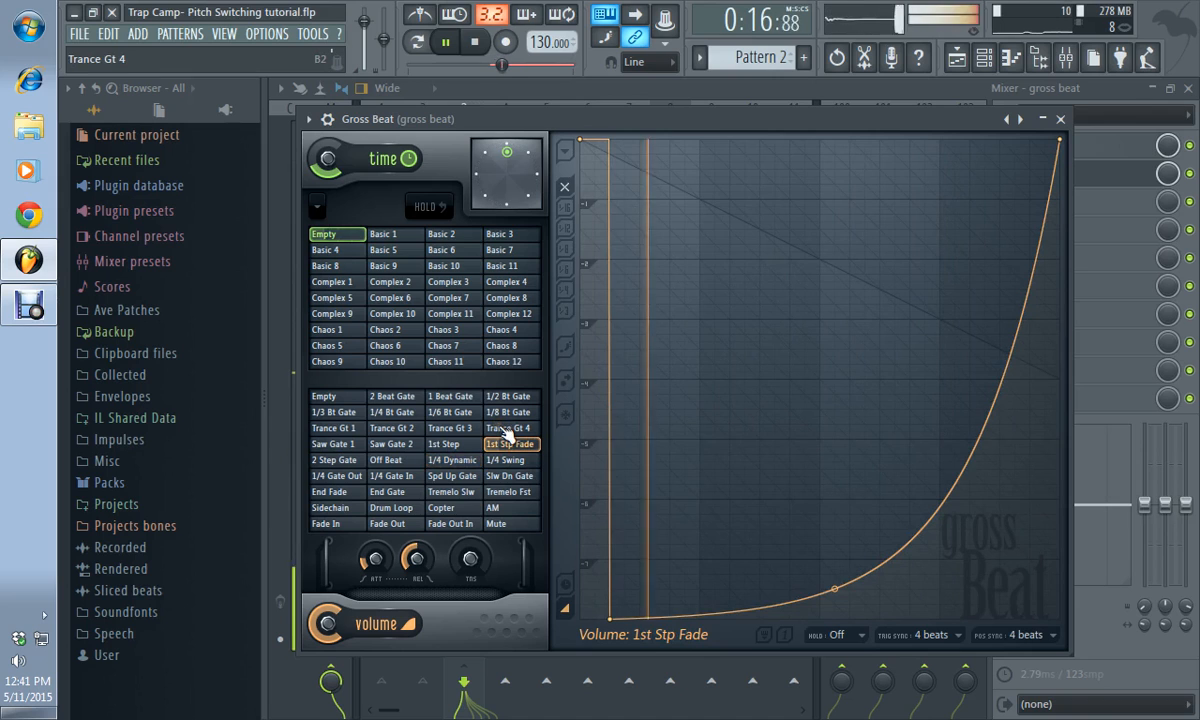
left_click(500, 431)
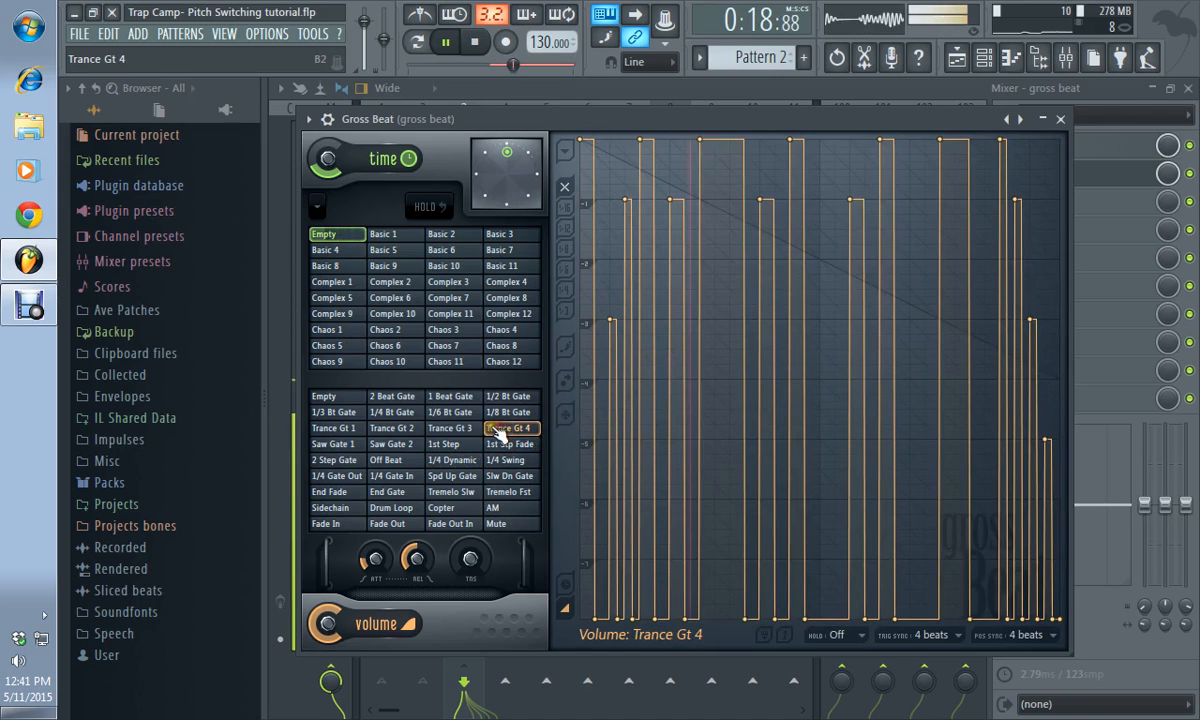
left_click(515, 508)
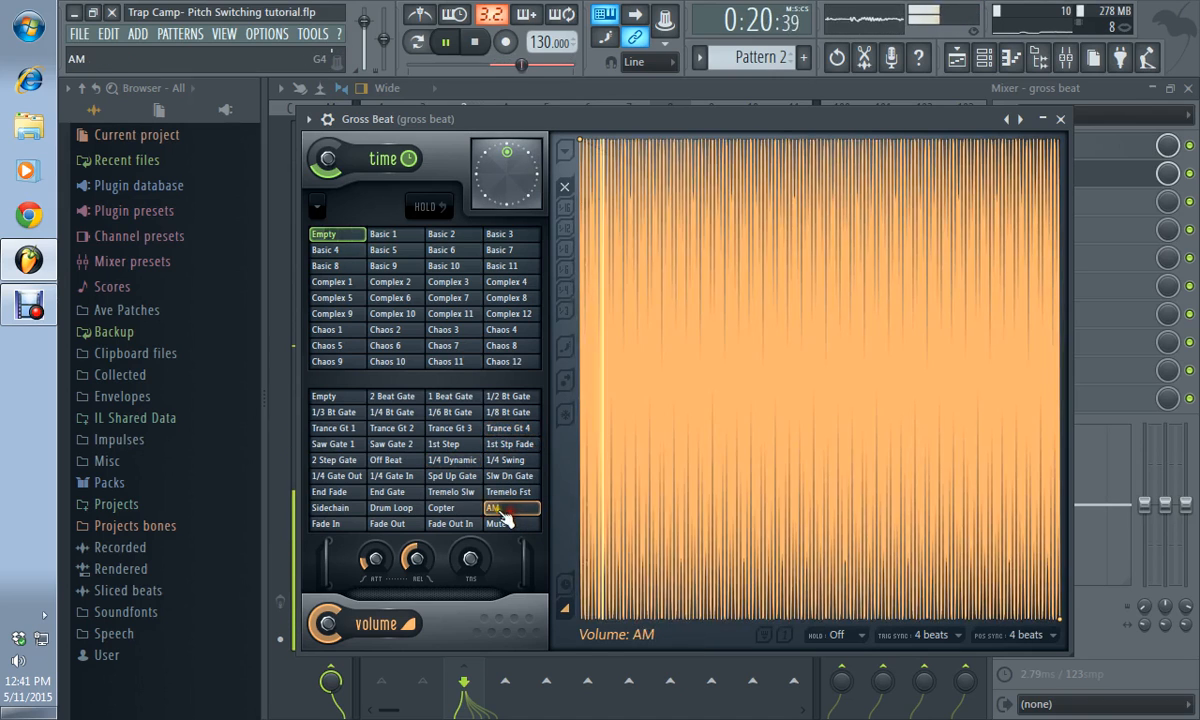
left_click(445, 508)
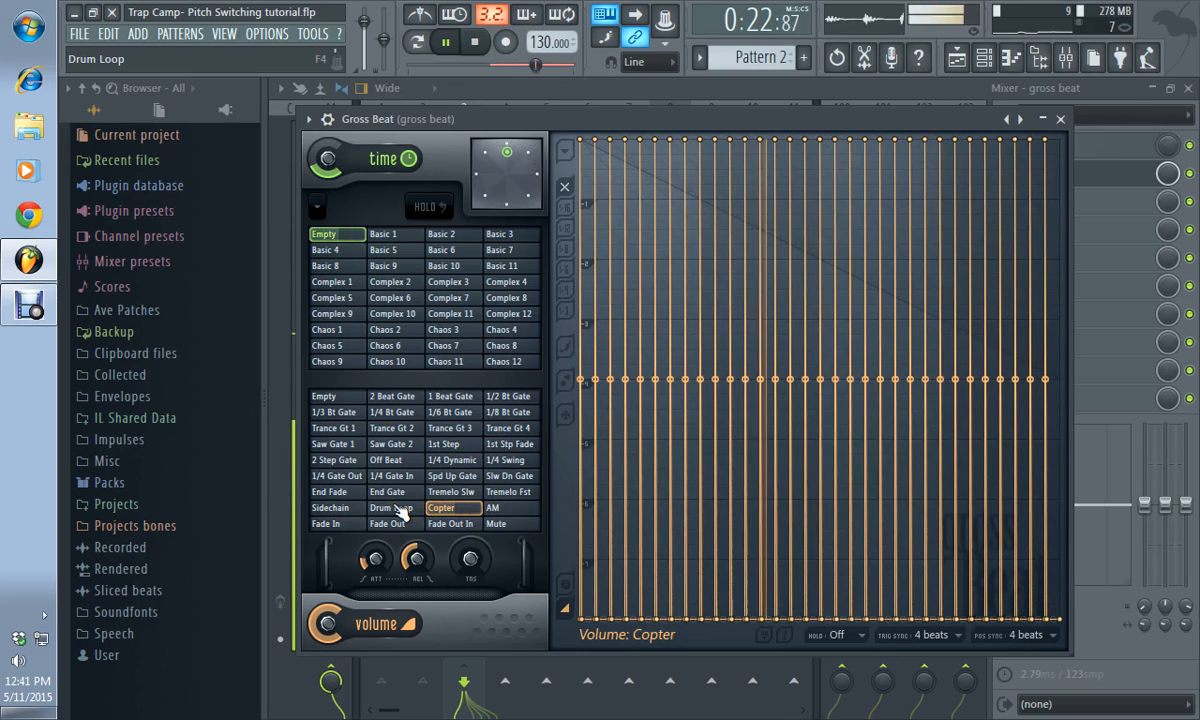
left_click(340, 508)
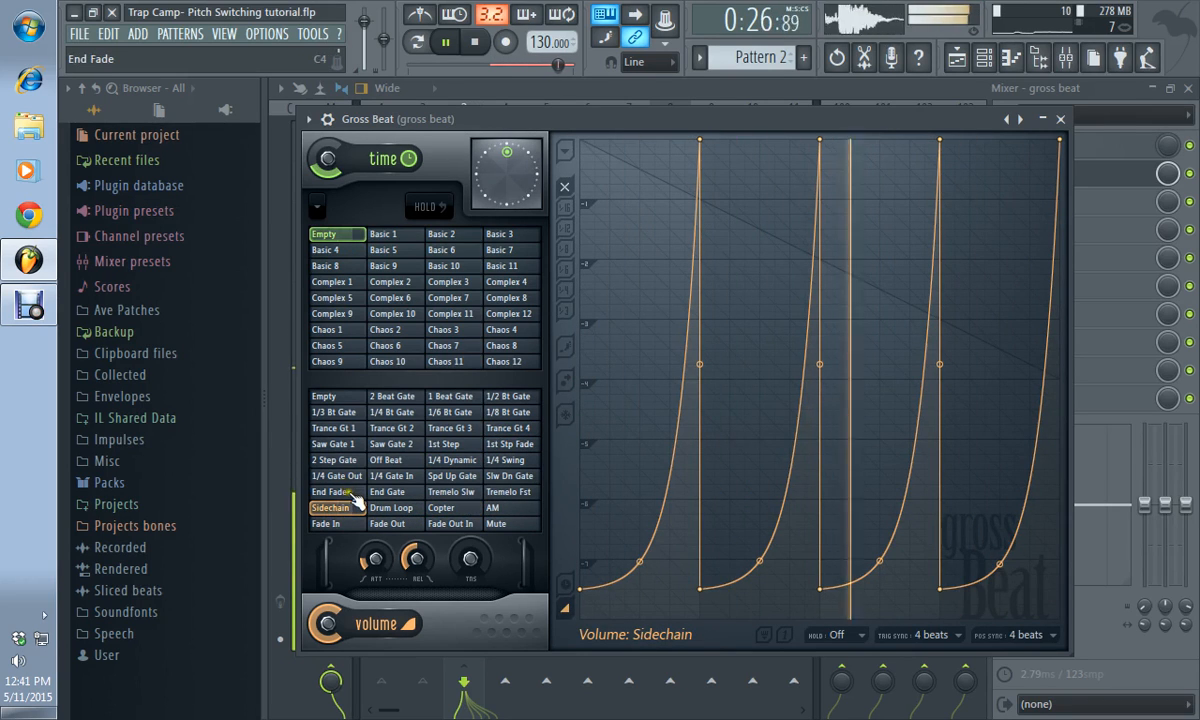
Stop playback, clear the volume envelope with the Empty preset, and apply the Sidechain volume preset.
left_click(476, 45)
left_click(330, 397)
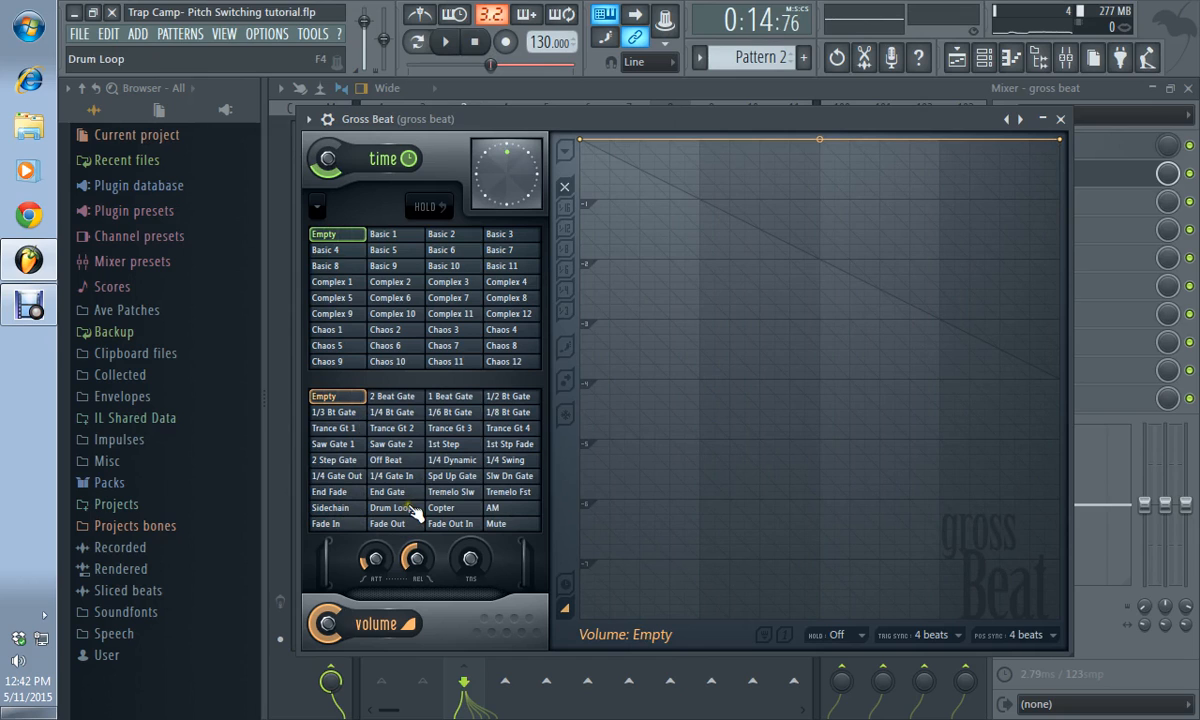
left_click(330, 508)
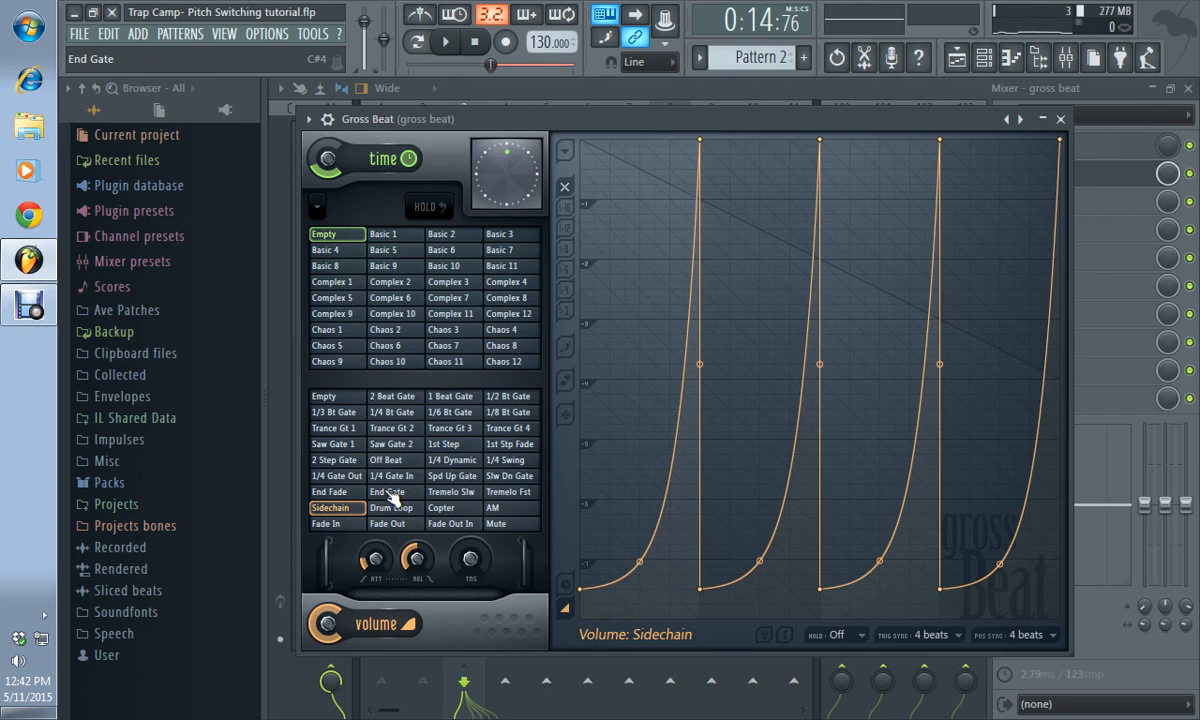
Close the Gross Beat window and briefly play and stop the project.
left_click(1062, 119)
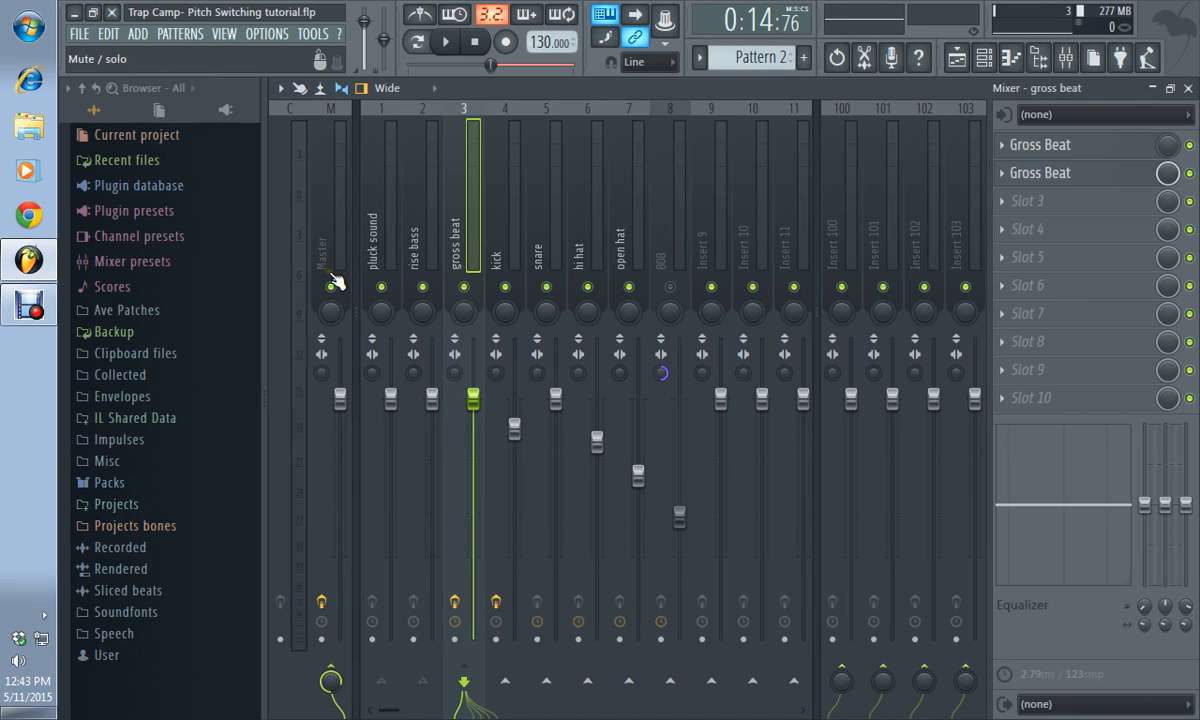
key("space")
key("space")
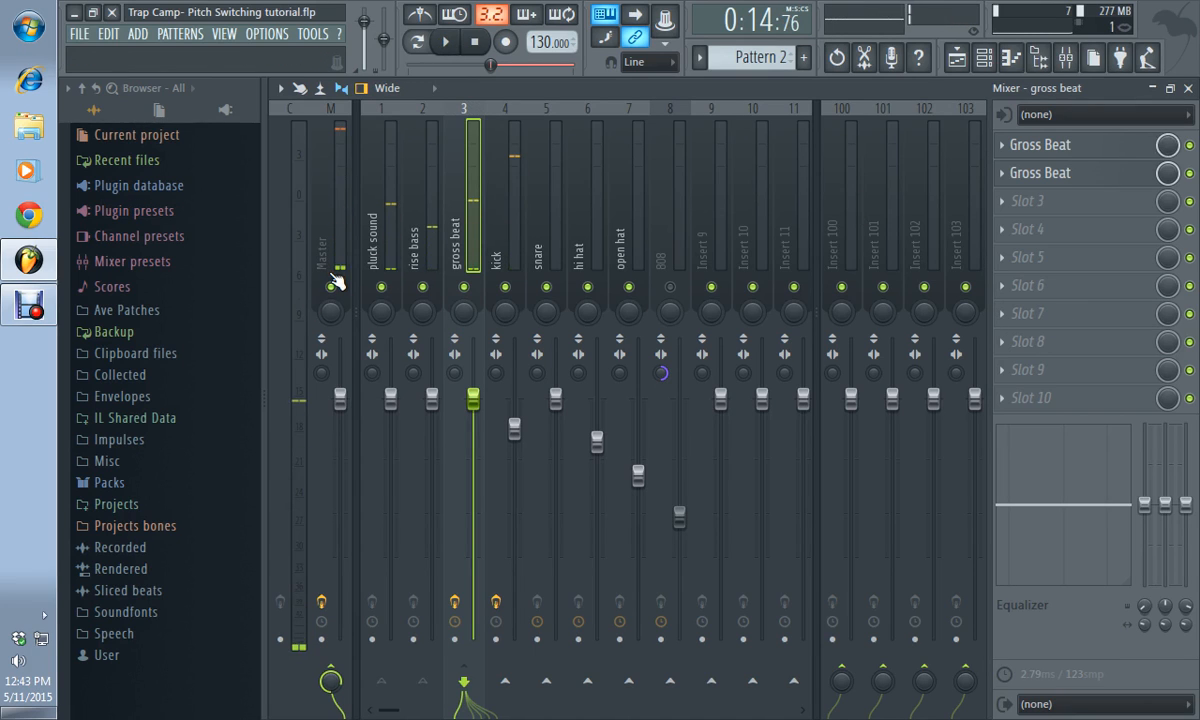